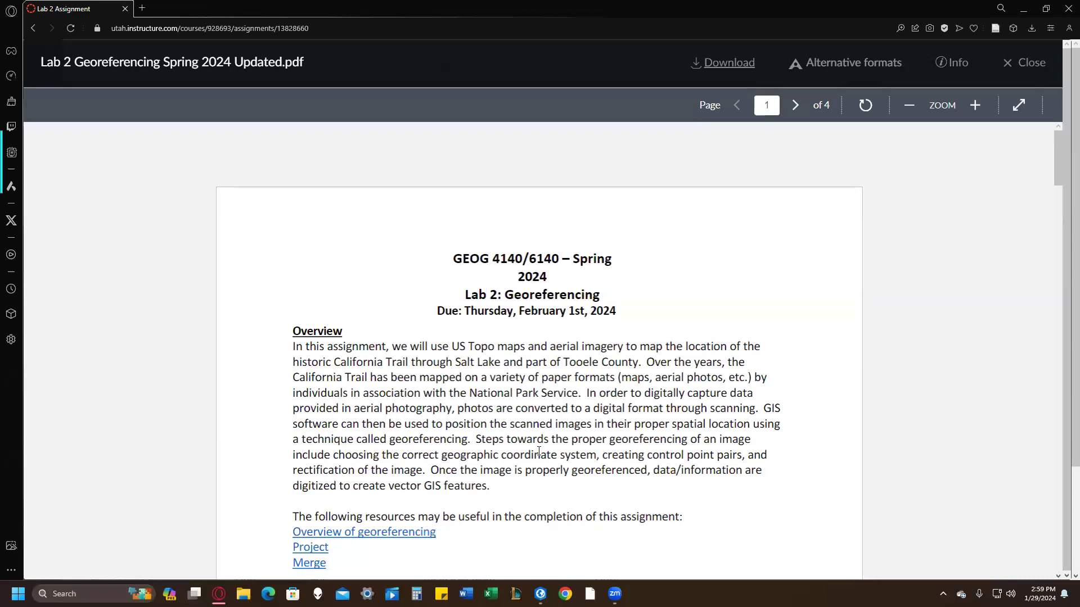
Read the Lab 2 Georeferencing assignment's resource links, required data and first workflow instructions
scroll(404, 405, "down", 7)
scroll(316, 237, "up", 2)
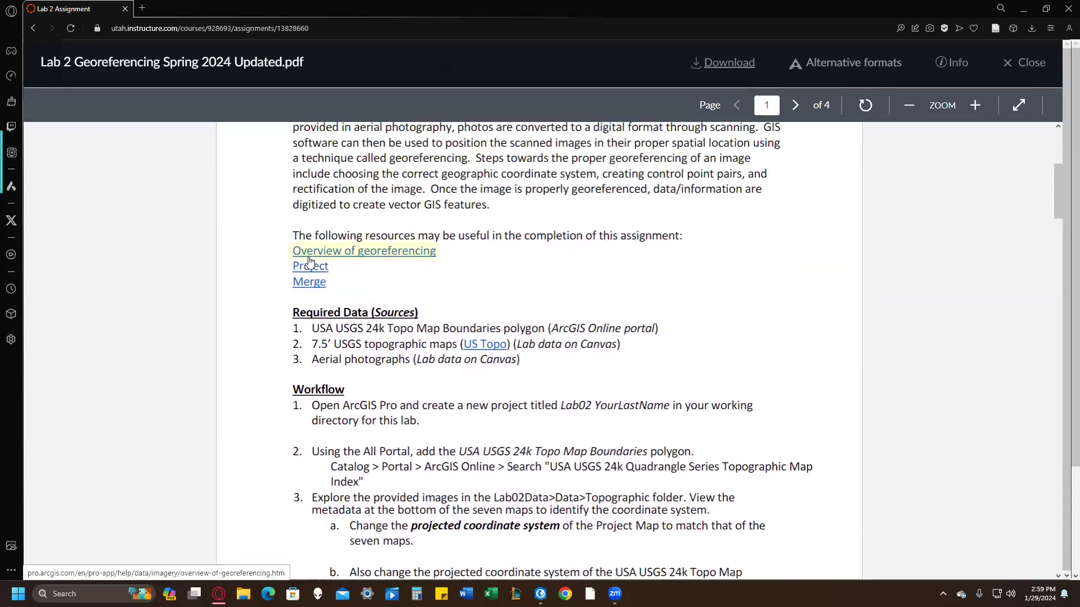
left_click_drag(305, 270, 320, 270)
left_click(331, 277)
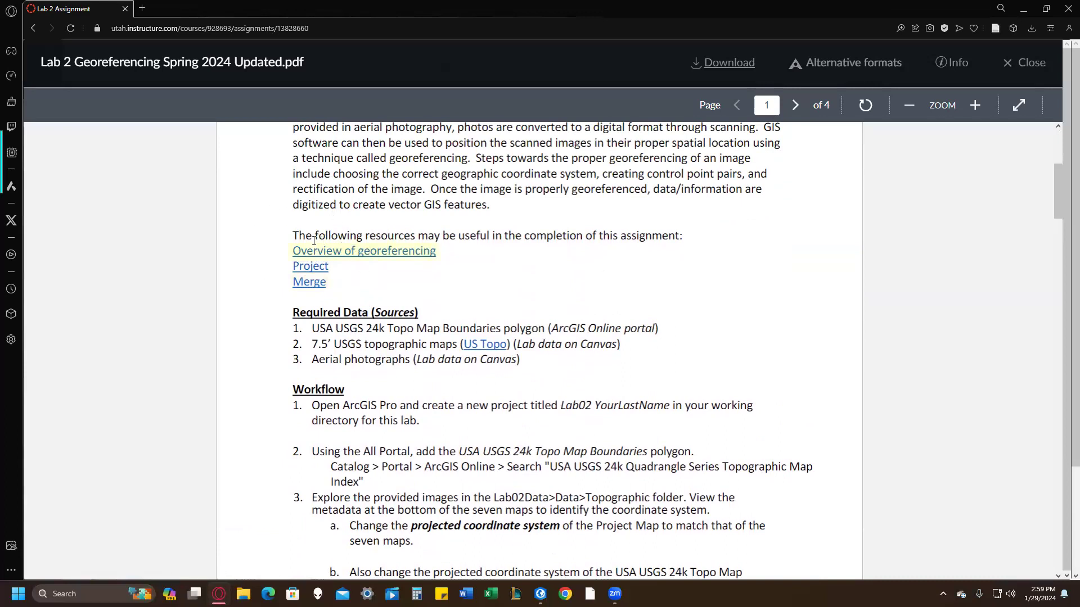
scroll(351, 272, "down", 3)
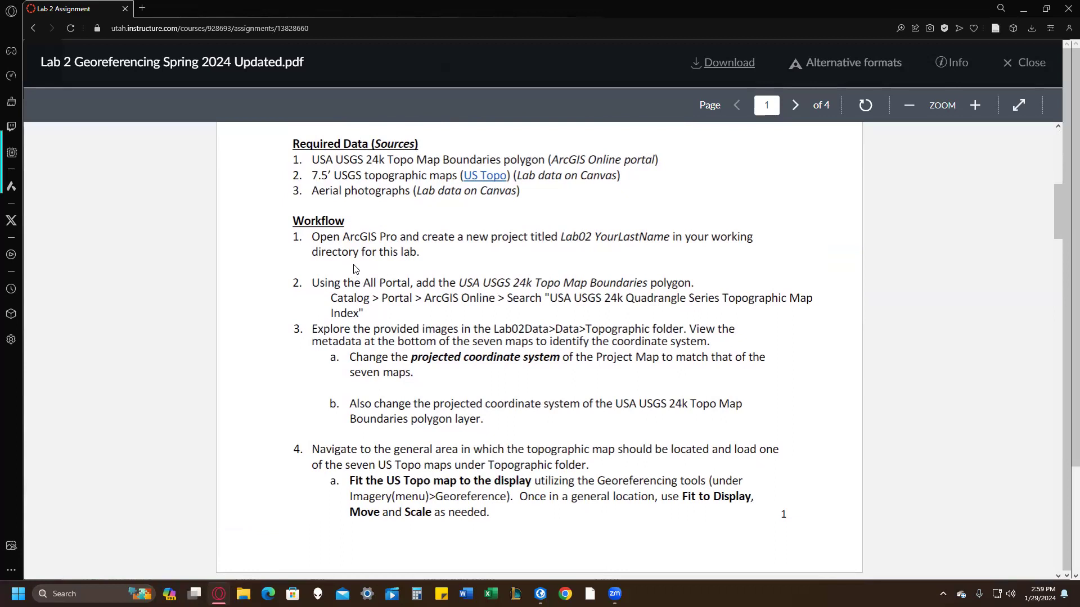
scroll(392, 249, "down", 2)
scroll(443, 185, "up", 1)
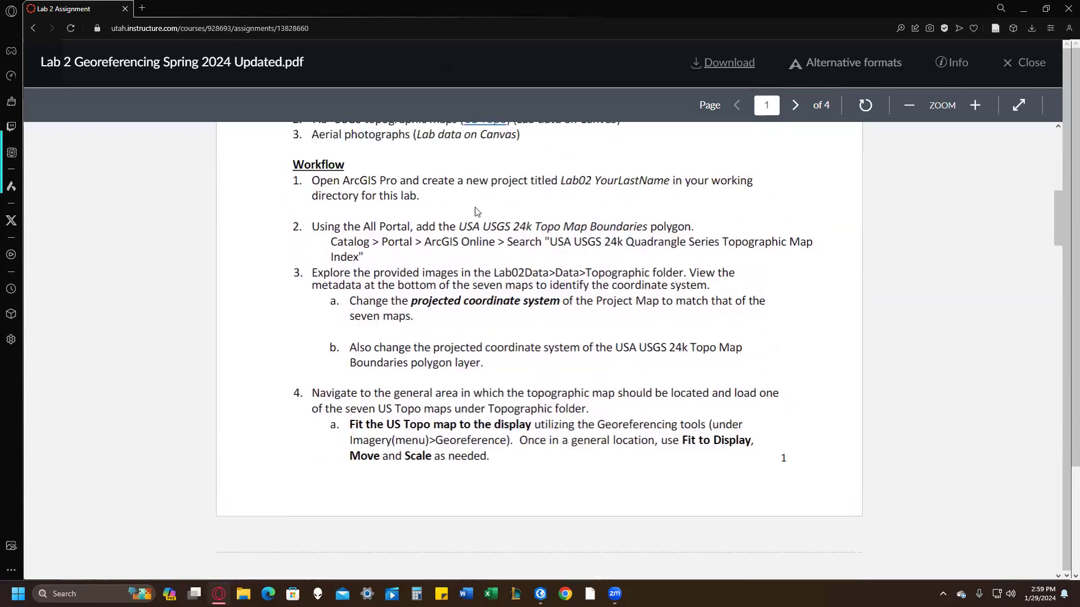
Switch to ArcGIS Pro and collapse the expanded Lab02Data connection and the Folders group in the project catalog
left_click(540, 593)
left_click(1065, 56)
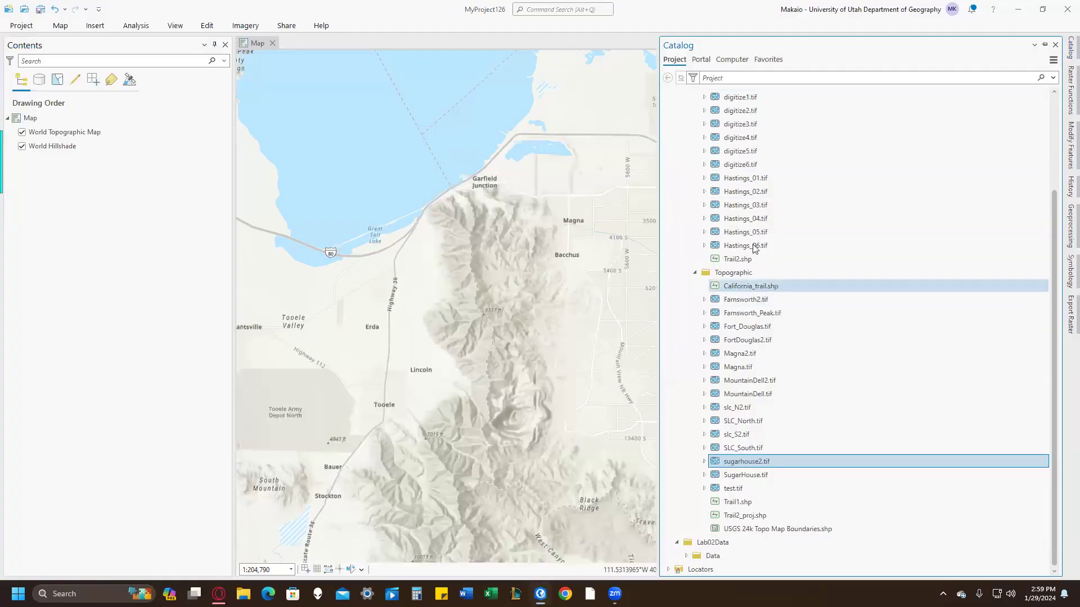
scroll(731, 254, "up", 3)
left_click(674, 181)
left_click(677, 176)
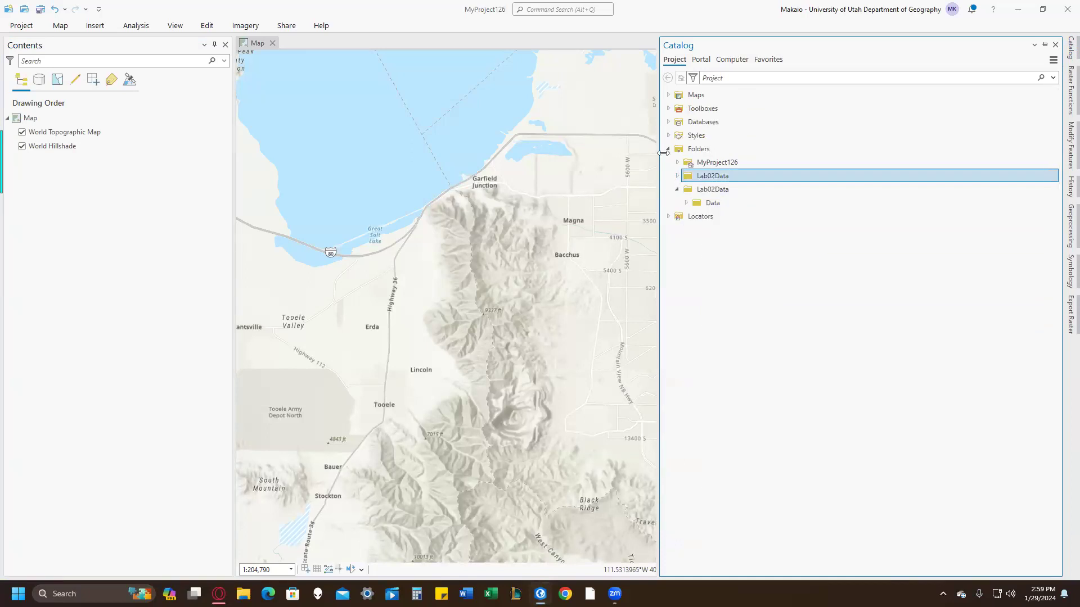
left_click(669, 149)
Return to the assignment PDF and copy the search phrase "USA USGS 24k Quadrangle Series Topographic Map Index" from workflow item 2
left_click(219, 593)
scroll(371, 189, "down", 1)
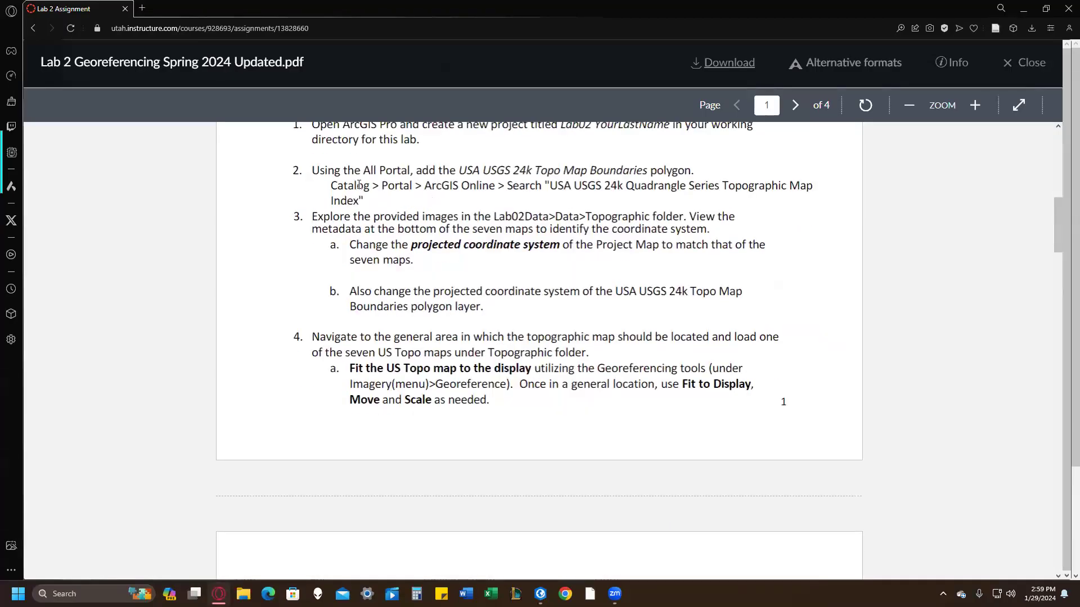
left_click_drag(324, 171, 377, 175)
left_click(377, 175)
left_click_drag(549, 185, 359, 203)
key("ctrl+c")
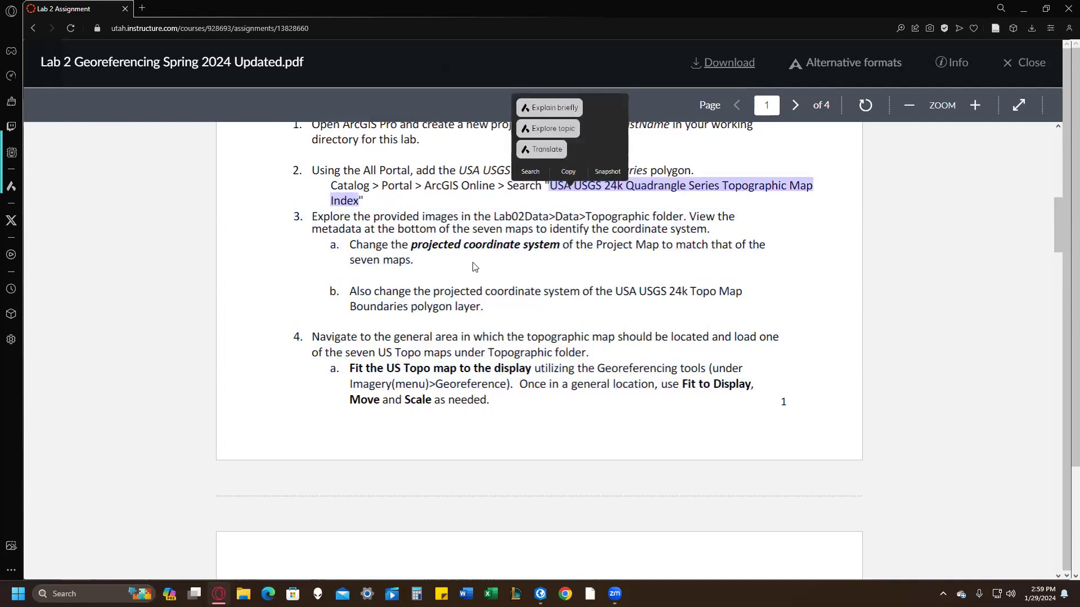
Back in ArcGIS Pro, search ArcGIS Online for "USA USGS 24k Quadrangle Series Topographic Map" using the copied phrase
left_click(541, 593)
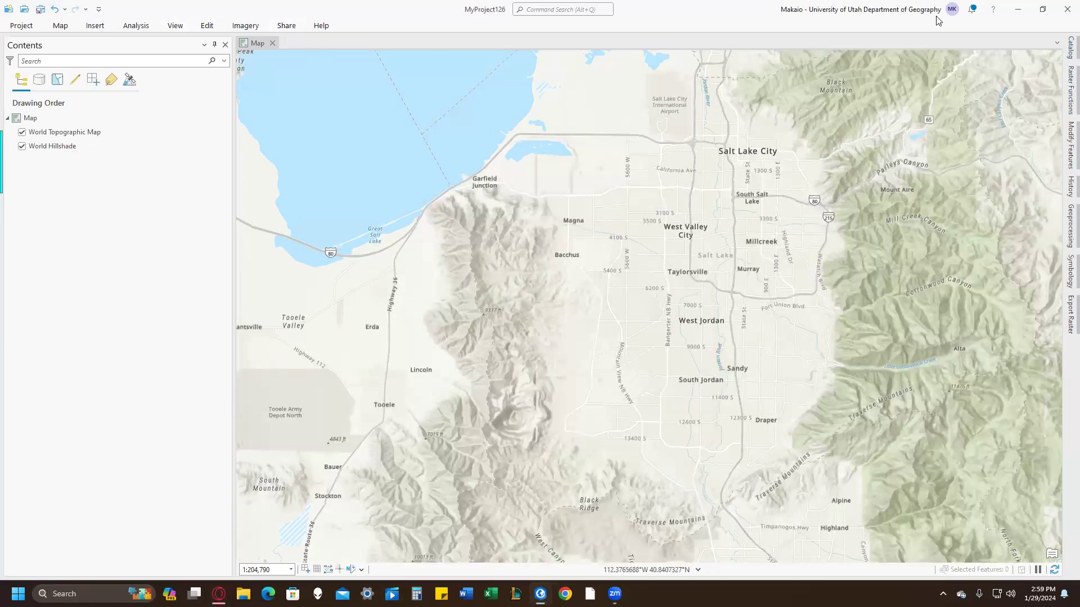
left_click(1071, 48)
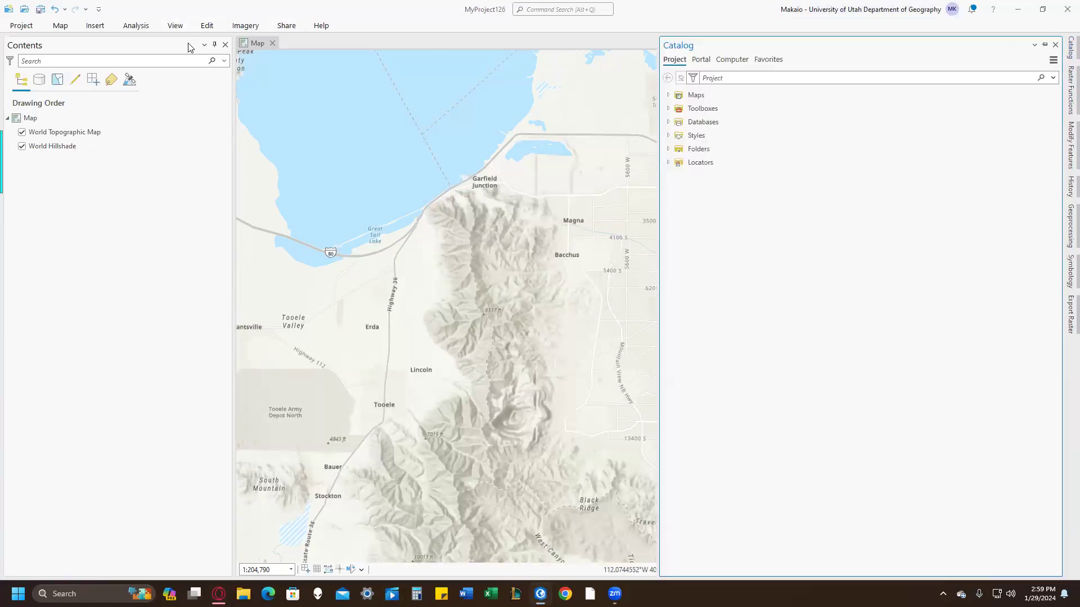
left_click(175, 25)
left_click(707, 60)
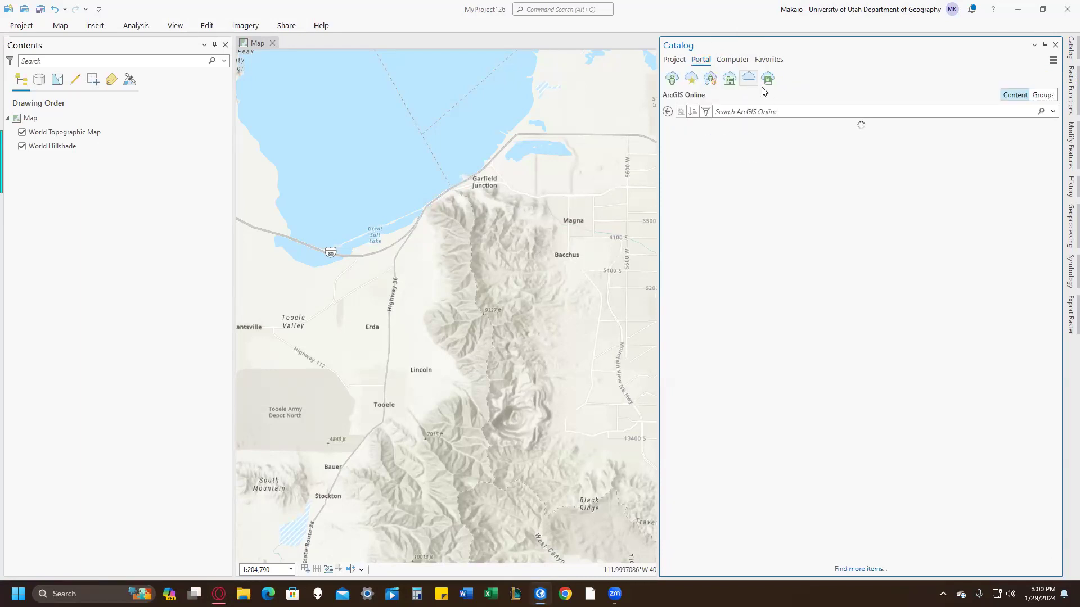
left_click(746, 112)
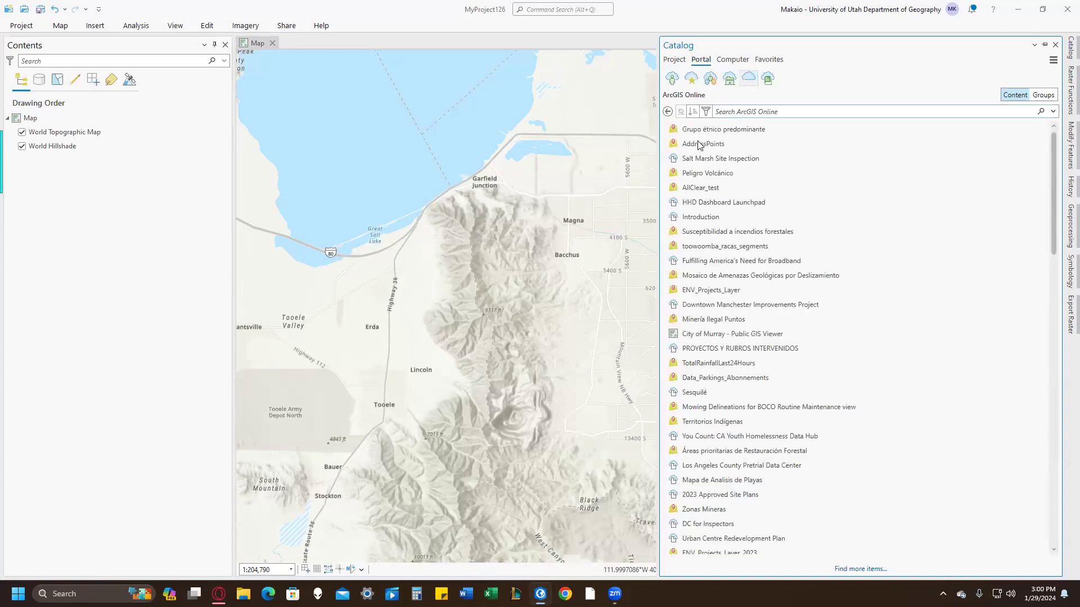
key("ctrl+v")
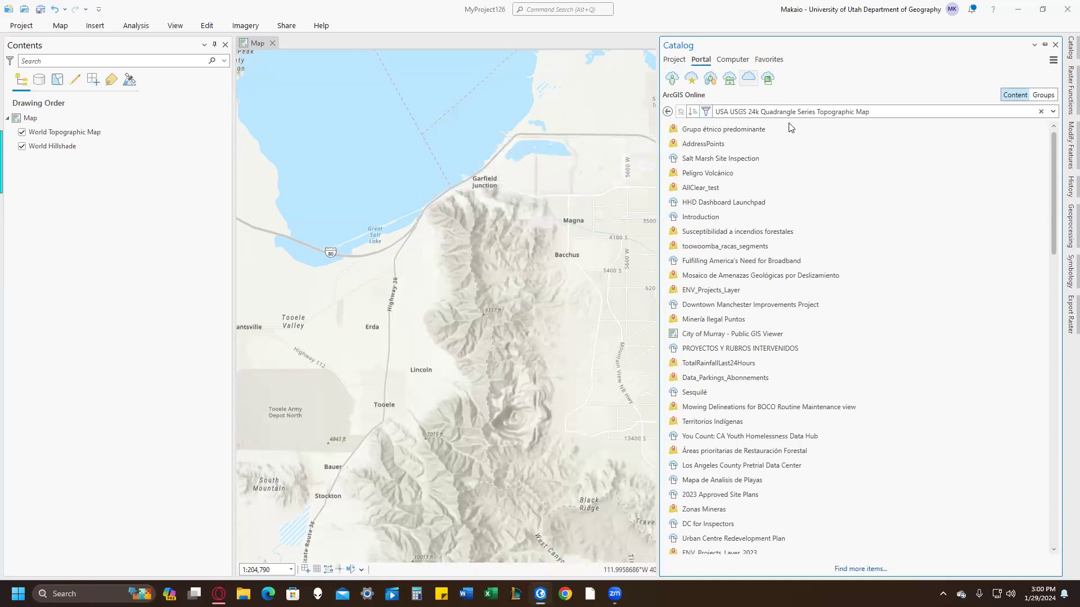
key("Return")
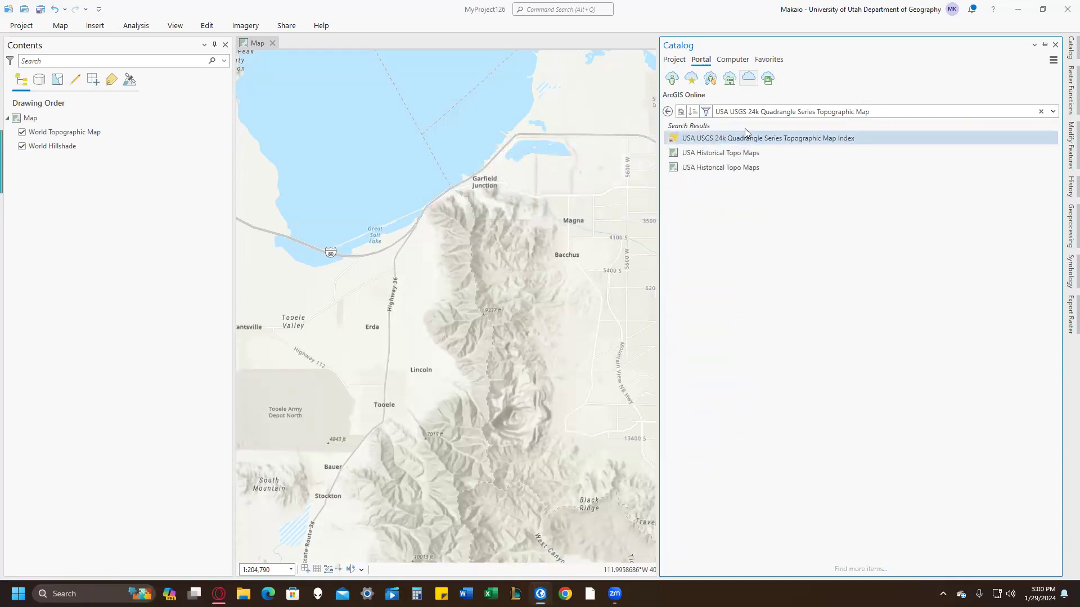
Add the USA USGS 24k Quadrangle Series Topographic Map Index layer package to the current map
mouse_move(711, 141)
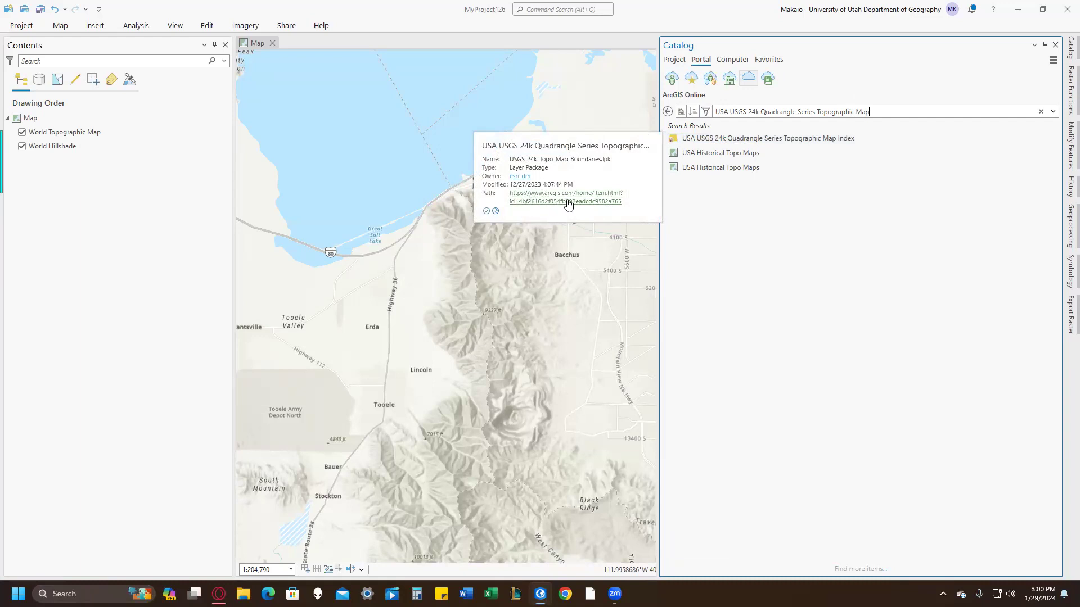
right_click(709, 142)
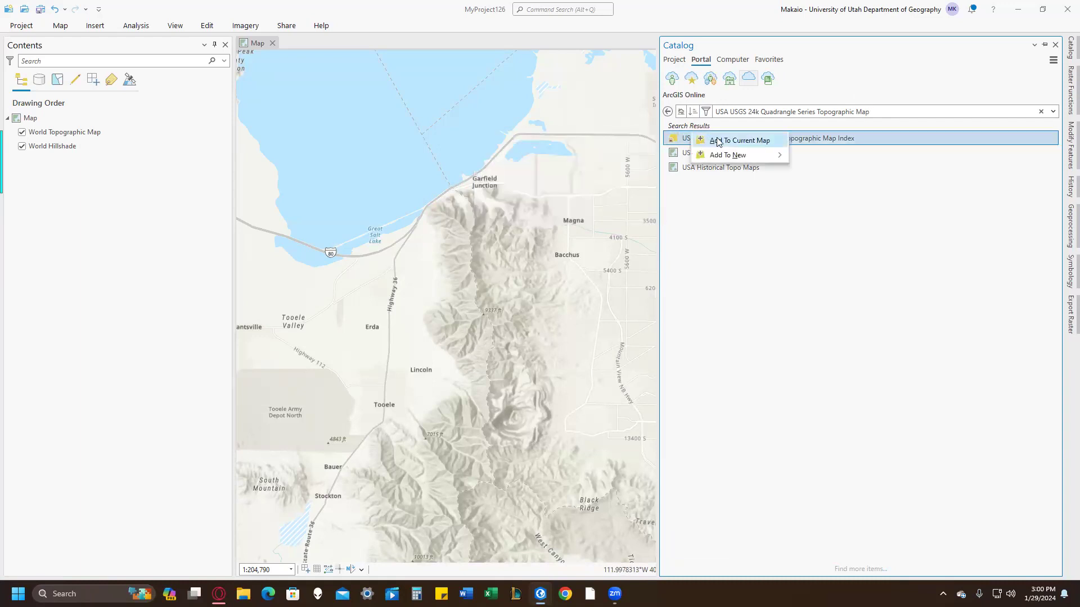
left_click(725, 140)
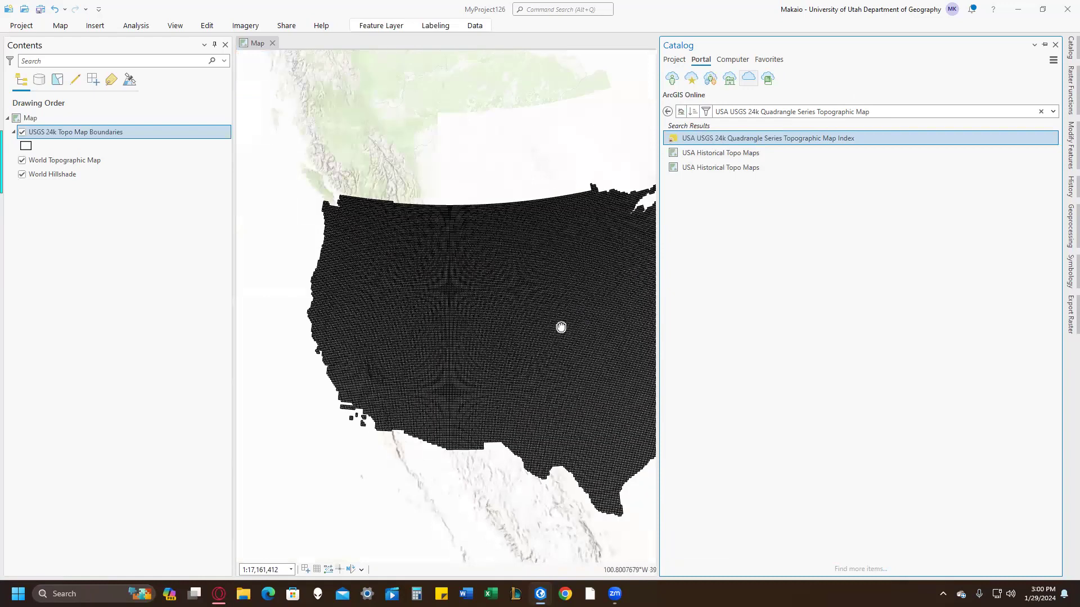
Examine the quadrangle boundaries around Salt Lake City and check the lab instructions on the topographic images
left_click(525, 293)
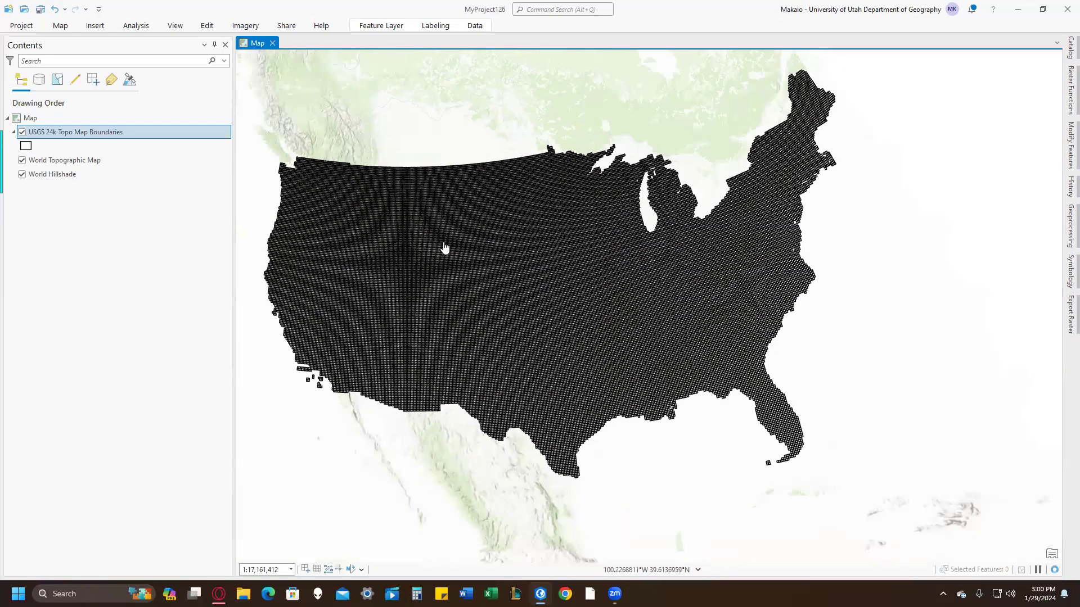
scroll(498, 268, "up", 10)
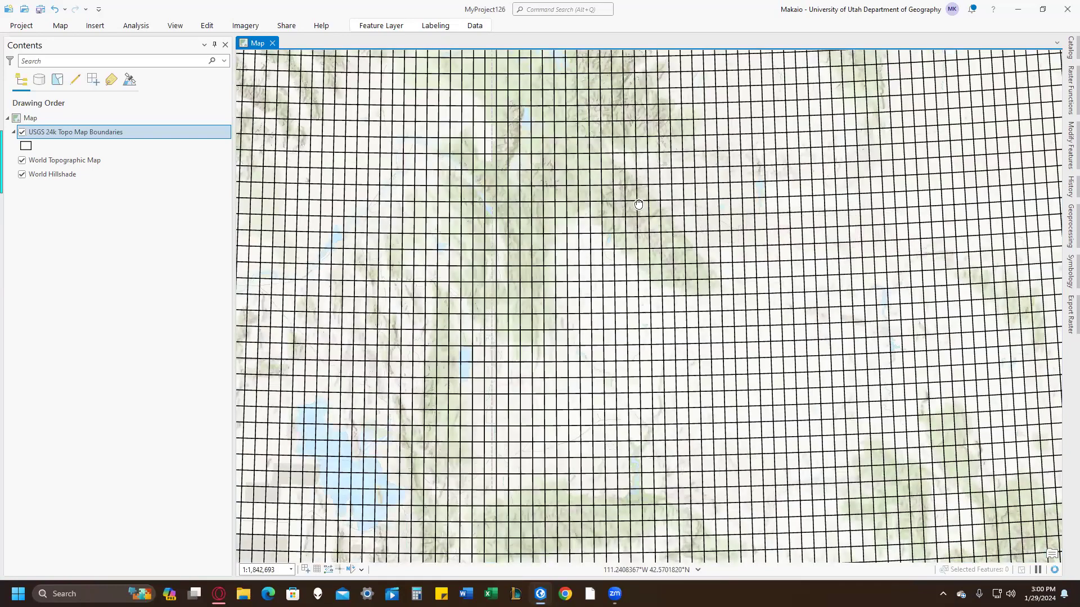
left_click_drag(639, 205, 726, 239)
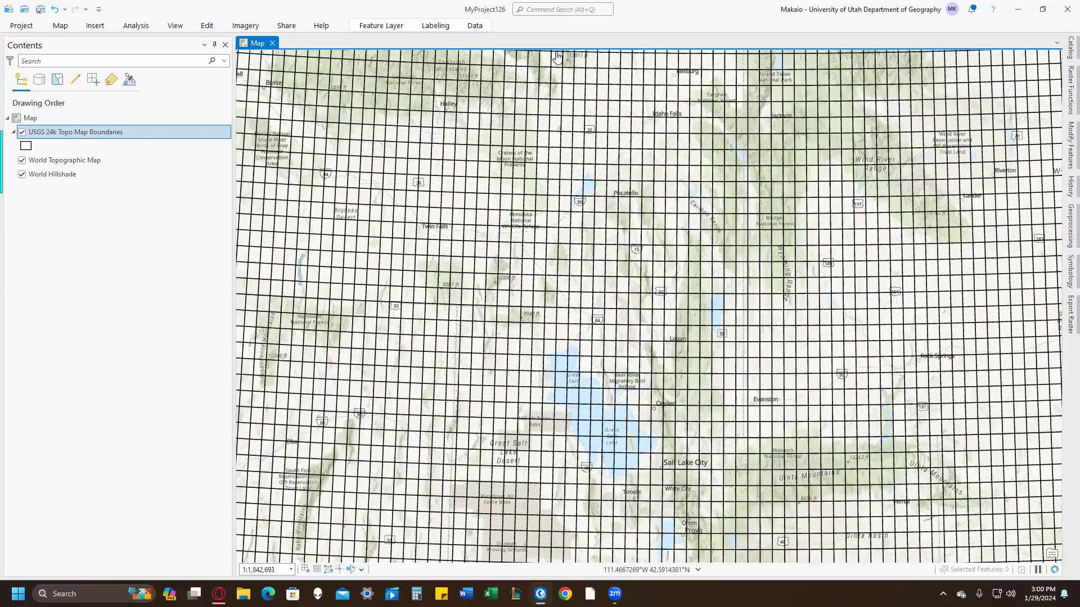
left_click_drag(550, 306, 493, 278)
left_click_drag(634, 396, 579, 370)
scroll(554, 456, "up", 6)
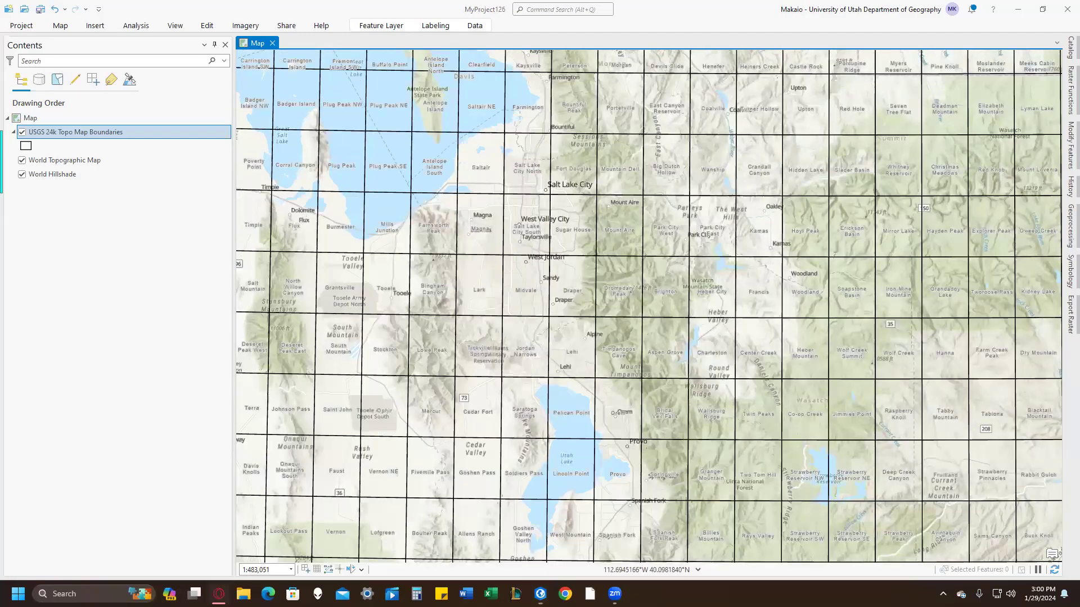
key("alt+Tab")
scroll(371, 381, "down", 1)
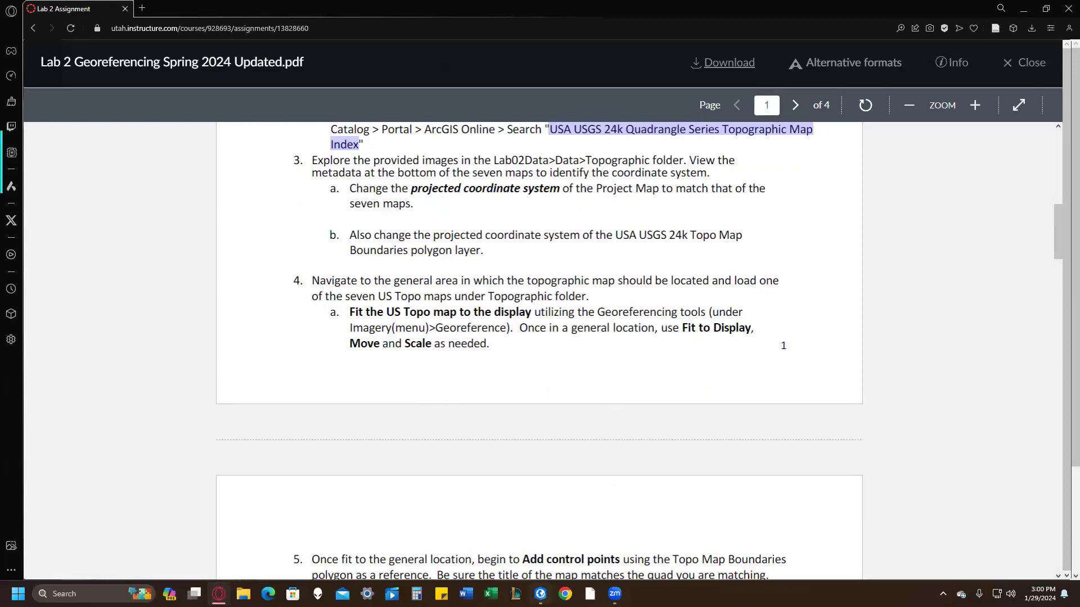
Back in ArcGIS Pro, add SLC_North.tif from the Lab02Data > Data > Topographic folder to the current map
key("alt+Tab")
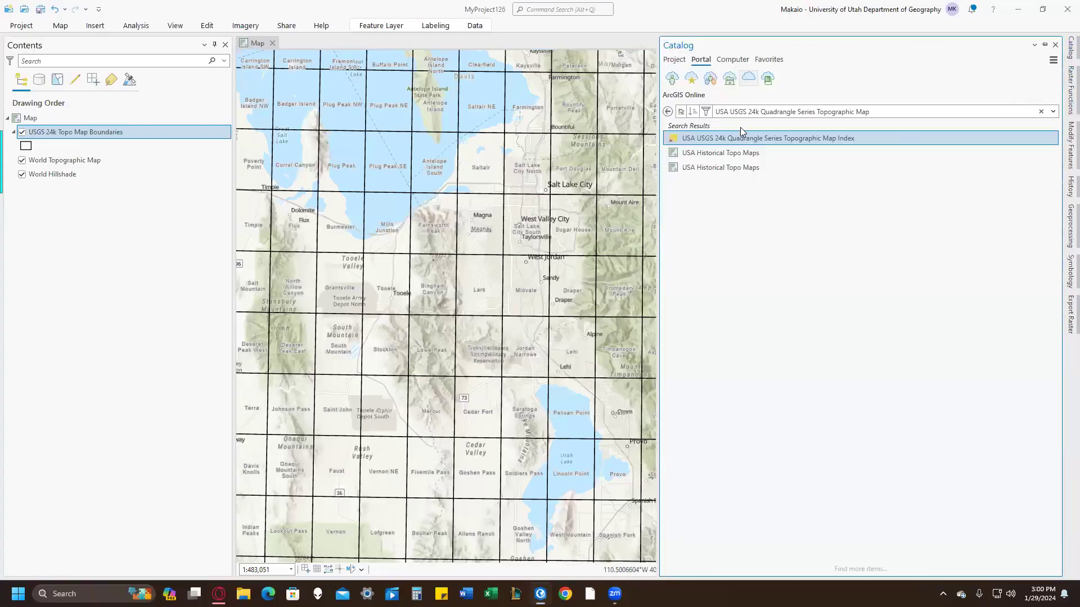
left_click(675, 59)
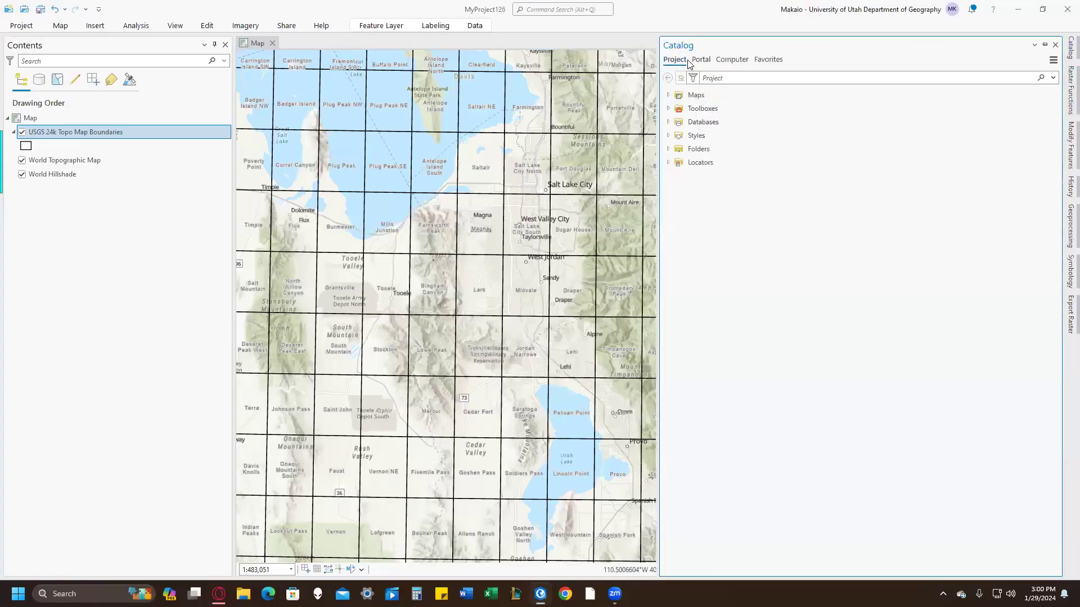
left_click(668, 149)
left_click(686, 203)
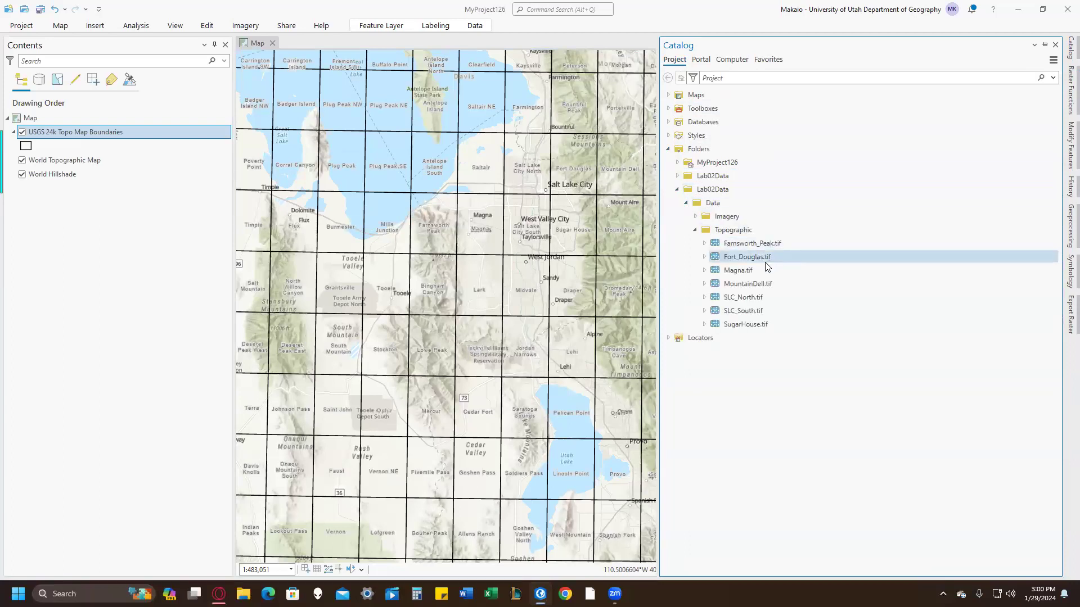
right_click(742, 303)
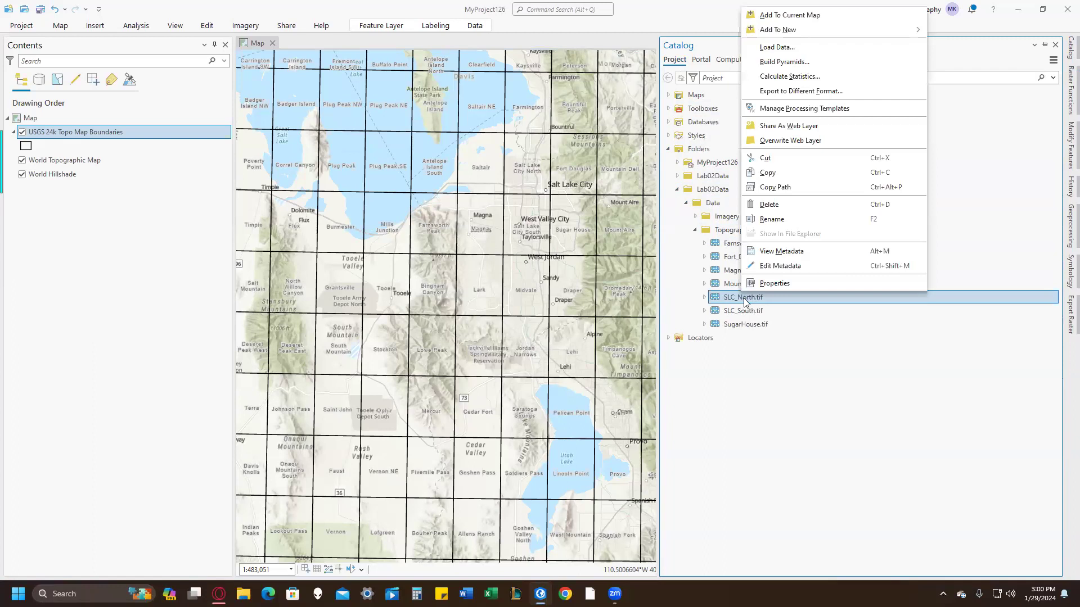
left_click(797, 14)
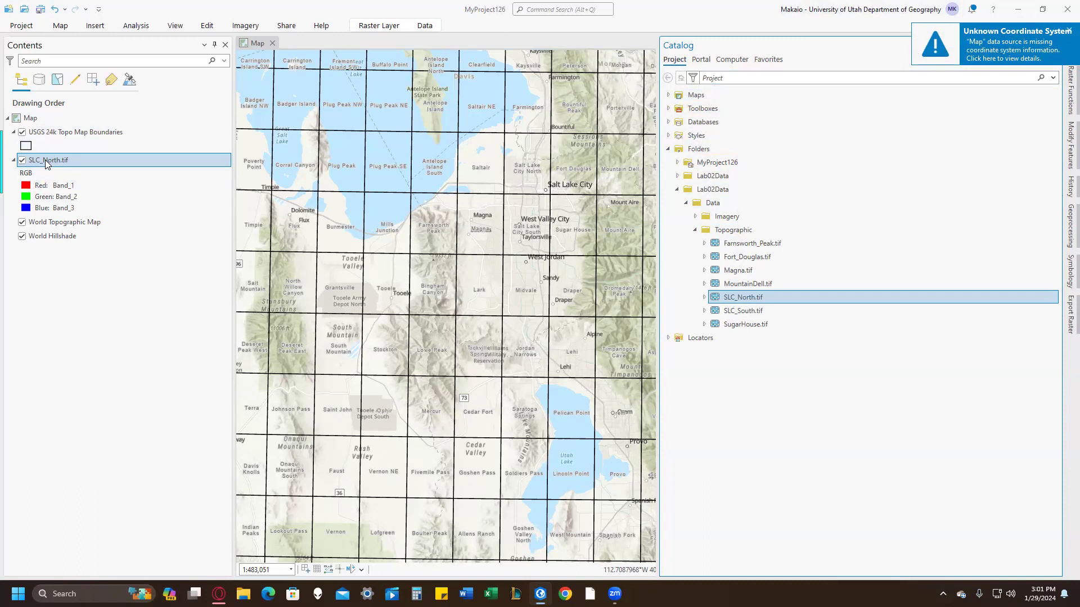
Zoom to the SLC_North.tif layer and read the datum and projection notes in its lower map margin
right_click(62, 168)
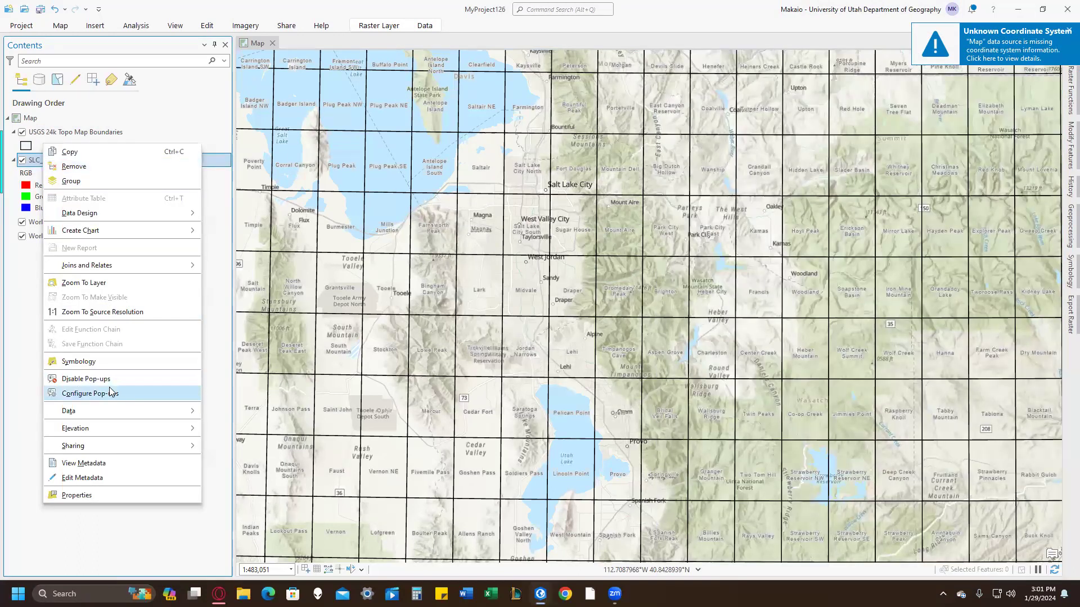
left_click(85, 283)
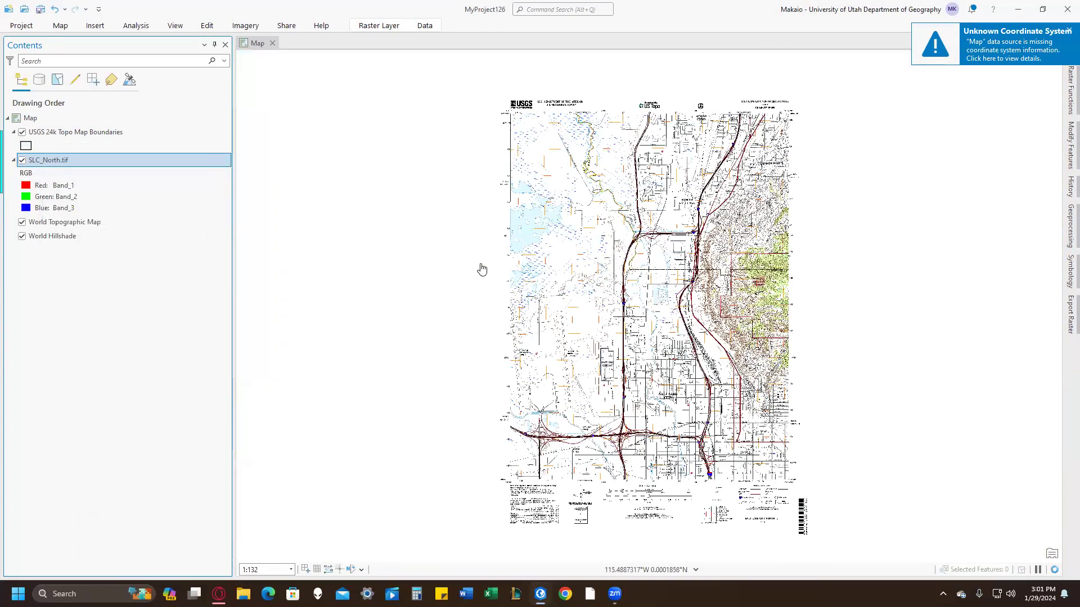
scroll(648, 333, "down", 3)
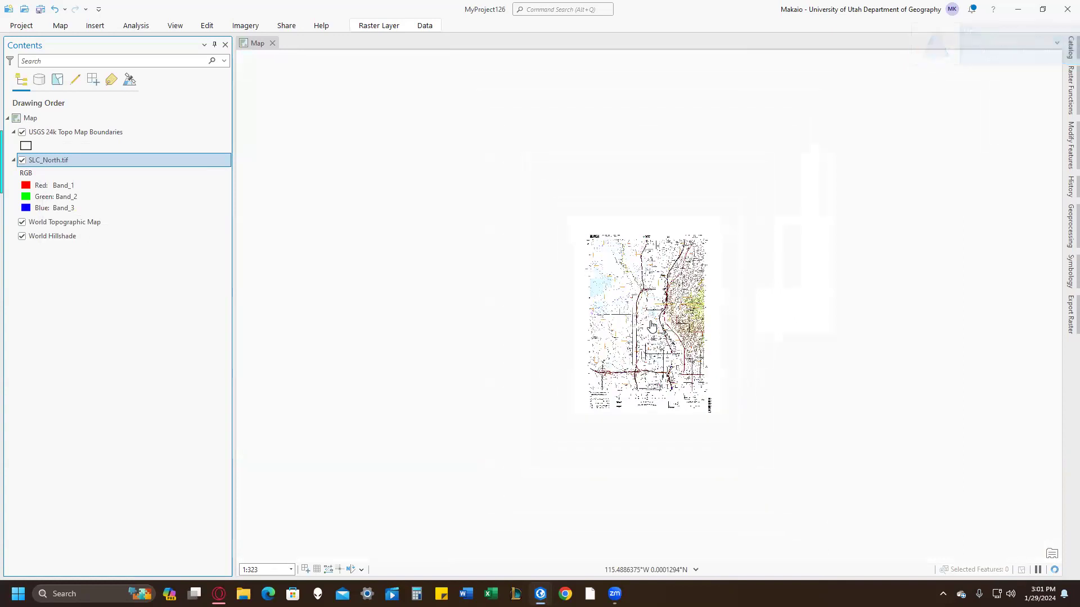
scroll(655, 336, "down", 7)
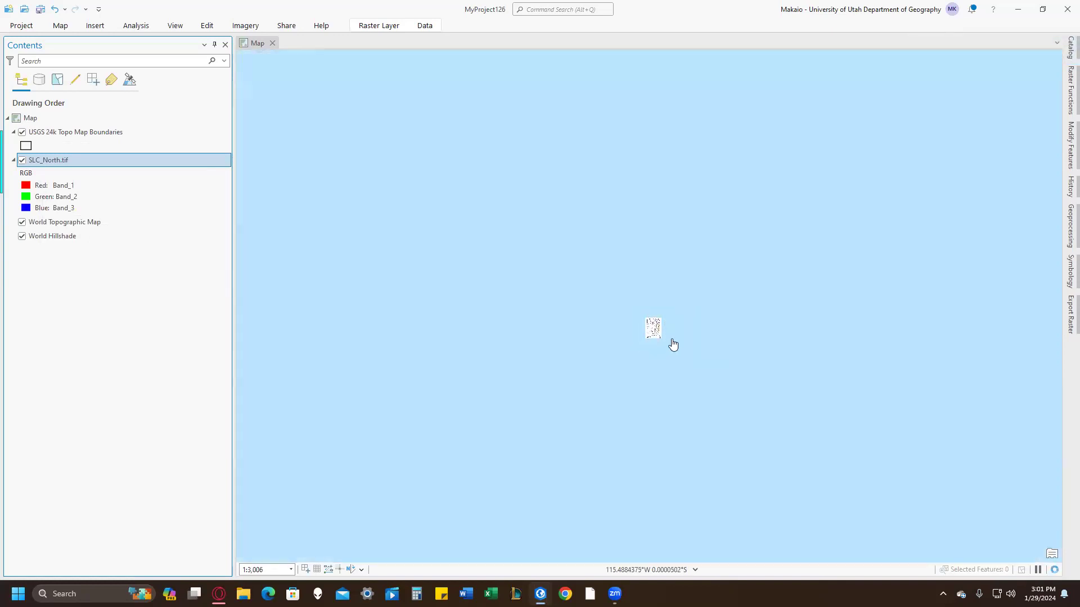
scroll(661, 352, "up", 12)
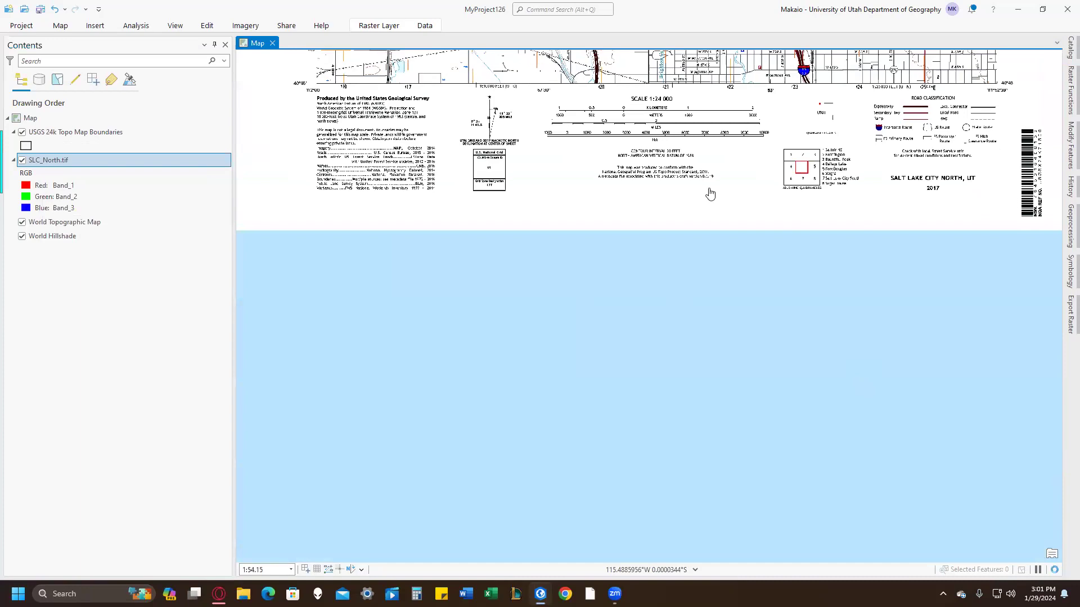
scroll(603, 351, "up", 4)
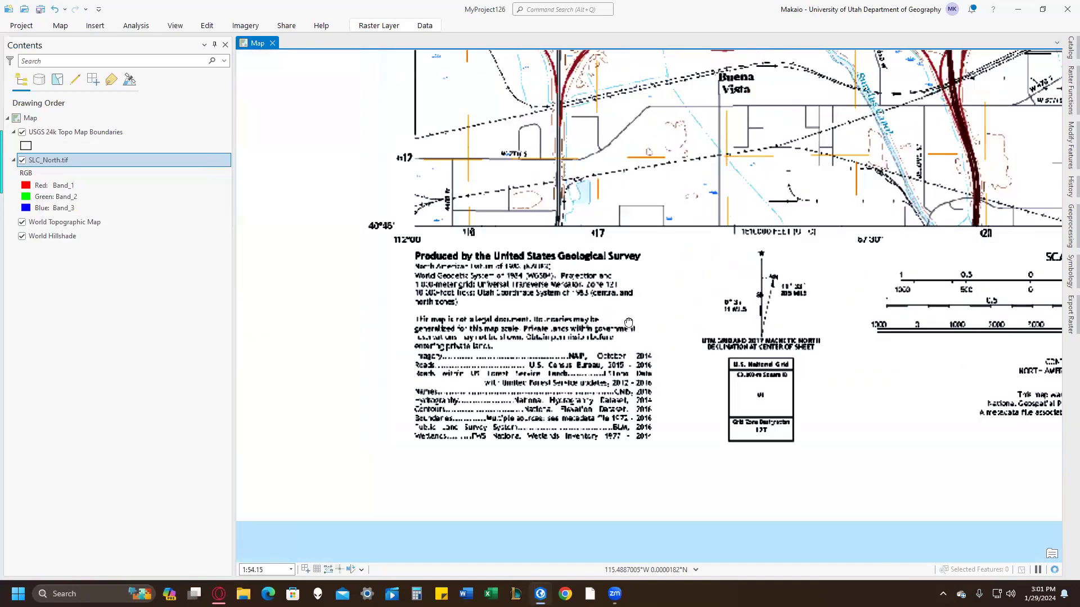
scroll(628, 318, "up", 2)
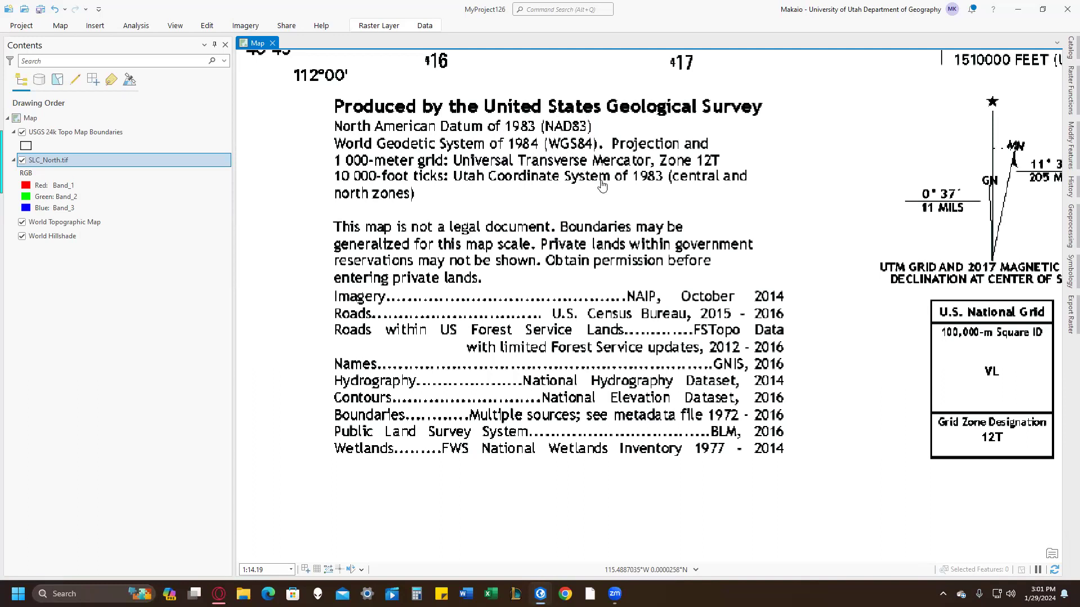
scroll(621, 231, "down", 2)
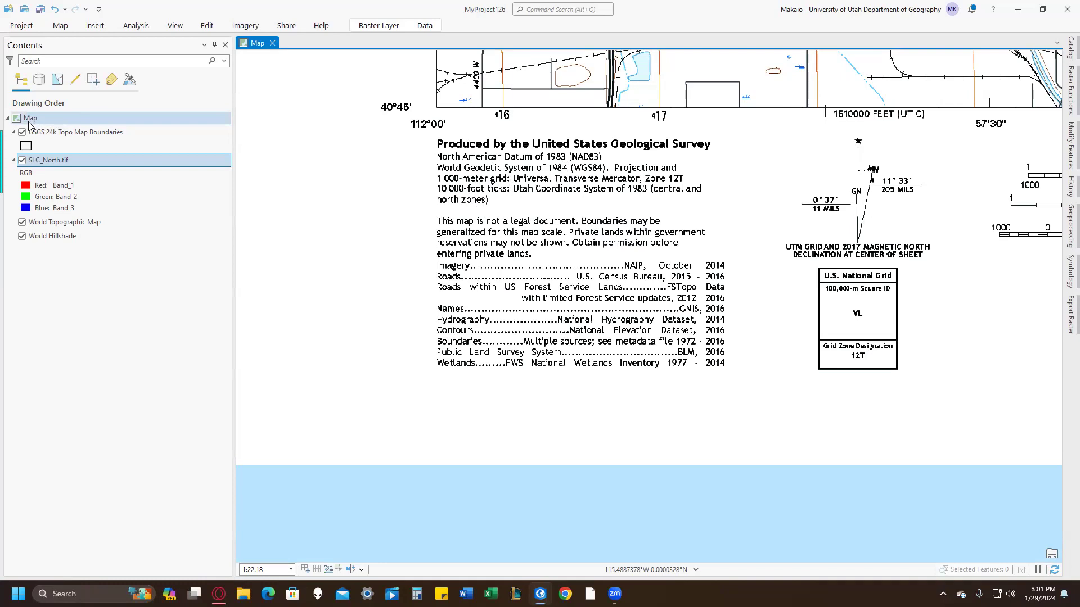
Open the map's coordinate system settings and copy the name NAD 1983 UTM Zone 12N from that system's definition without modifying it
right_click(47, 123)
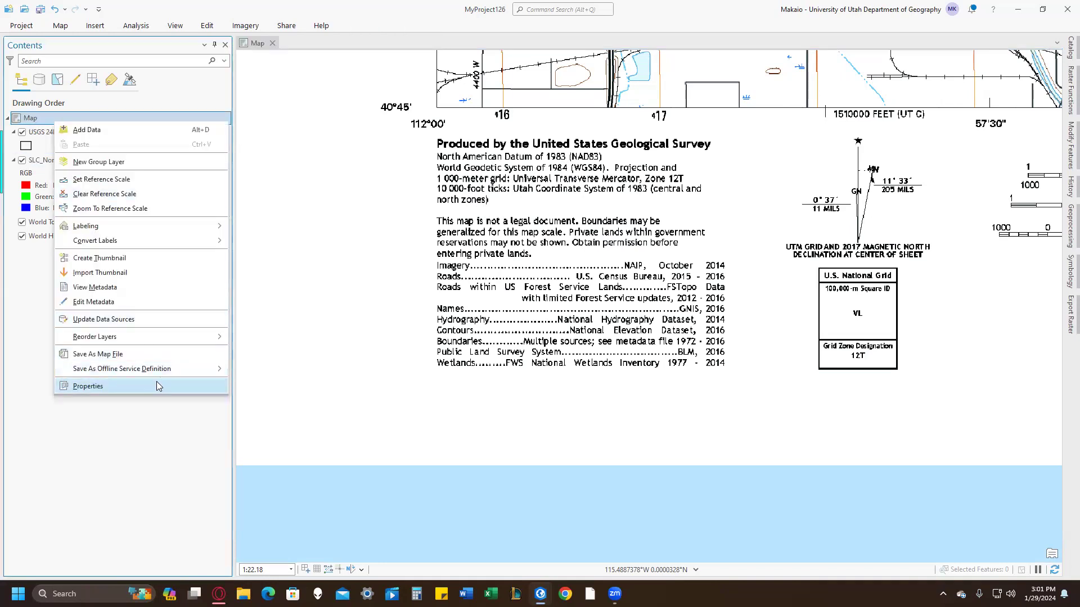
left_click(157, 381)
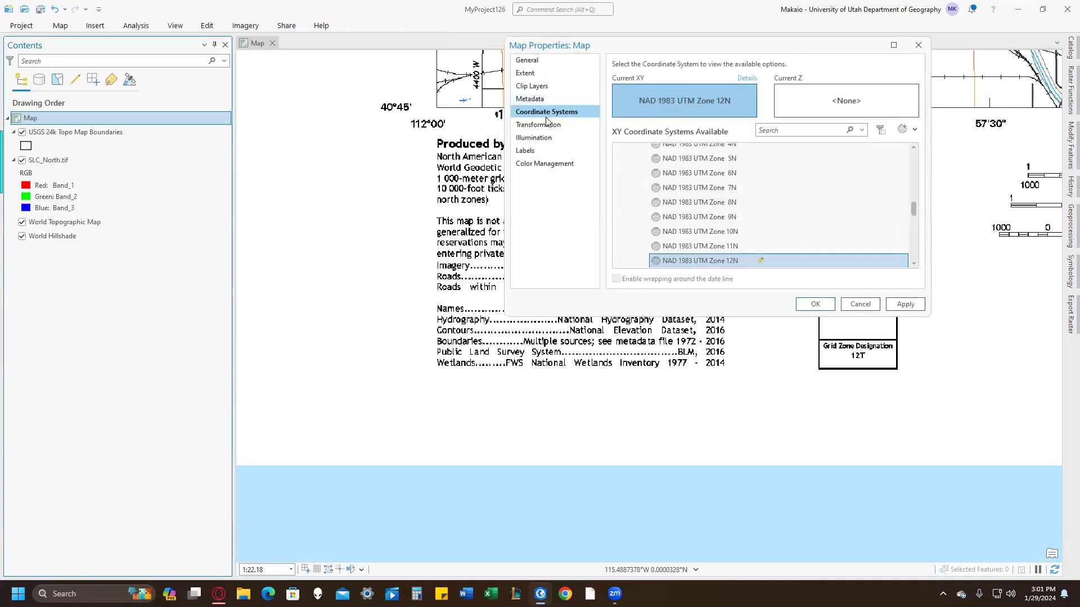
right_click(718, 264)
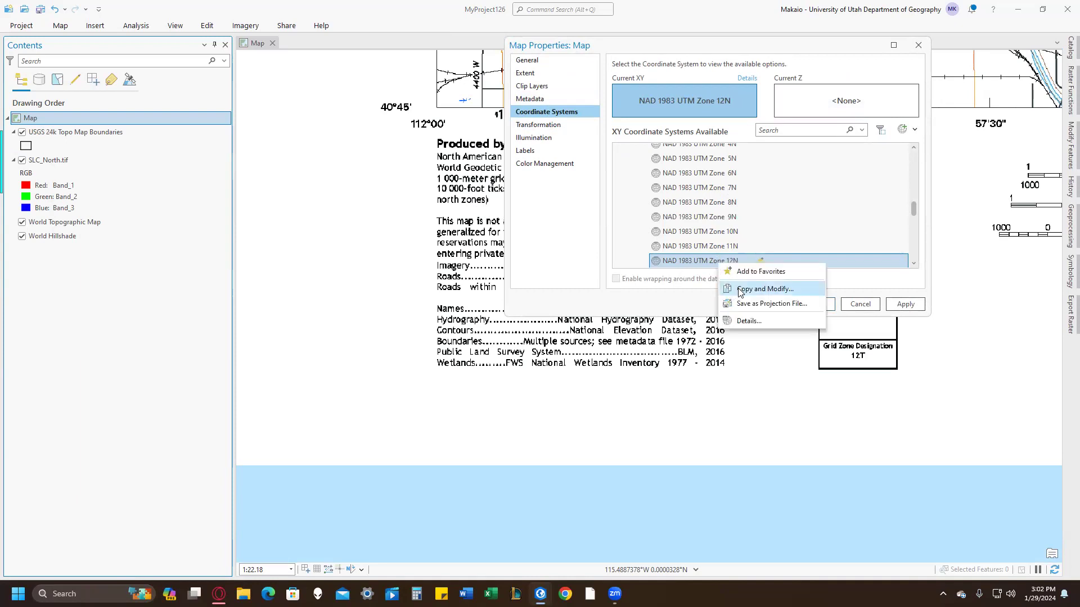
left_click(763, 289)
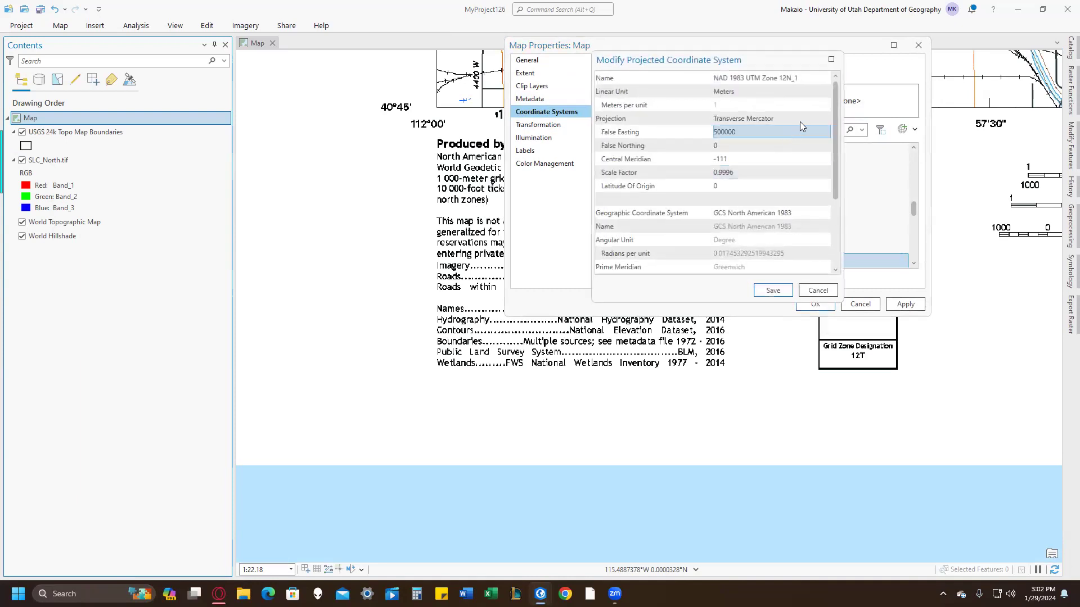
left_click(796, 79)
left_click(802, 78)
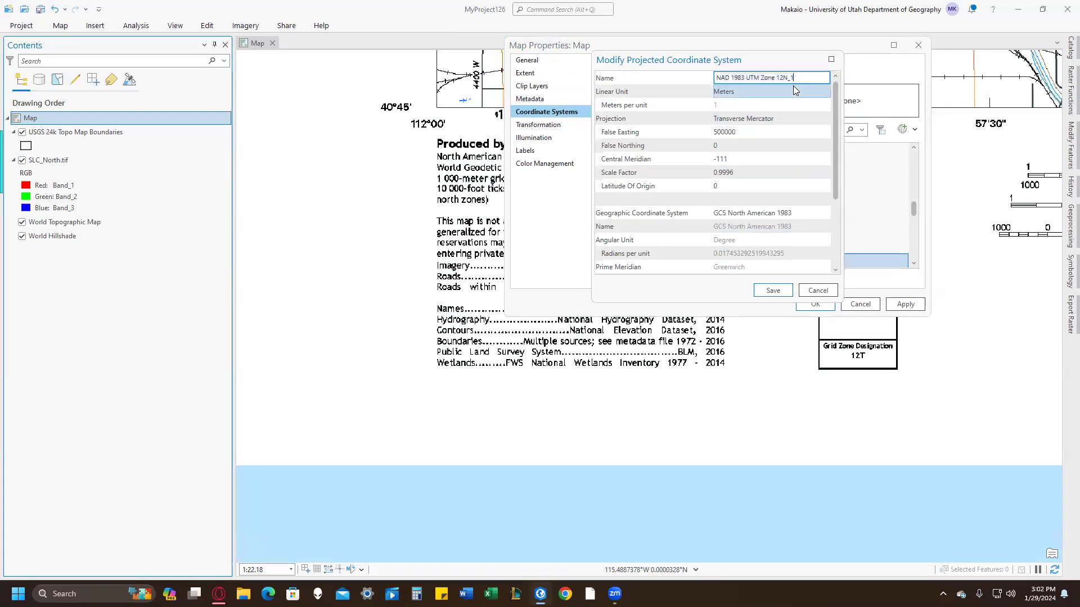
key("BackSpace")
key("BackSpace")
key("Tab")
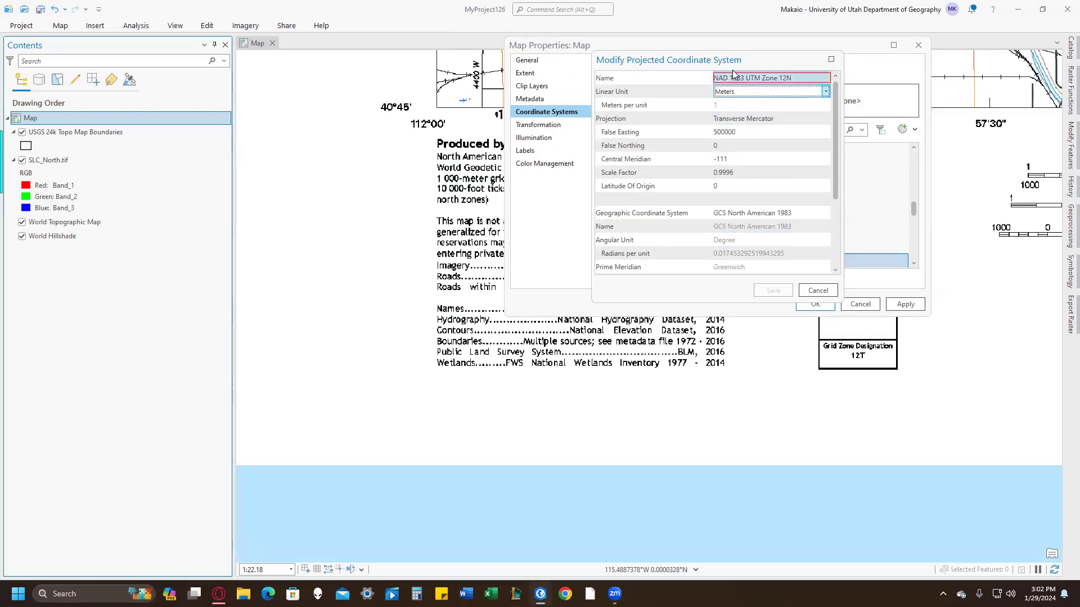
left_click(756, 77)
key("ctrl+c")
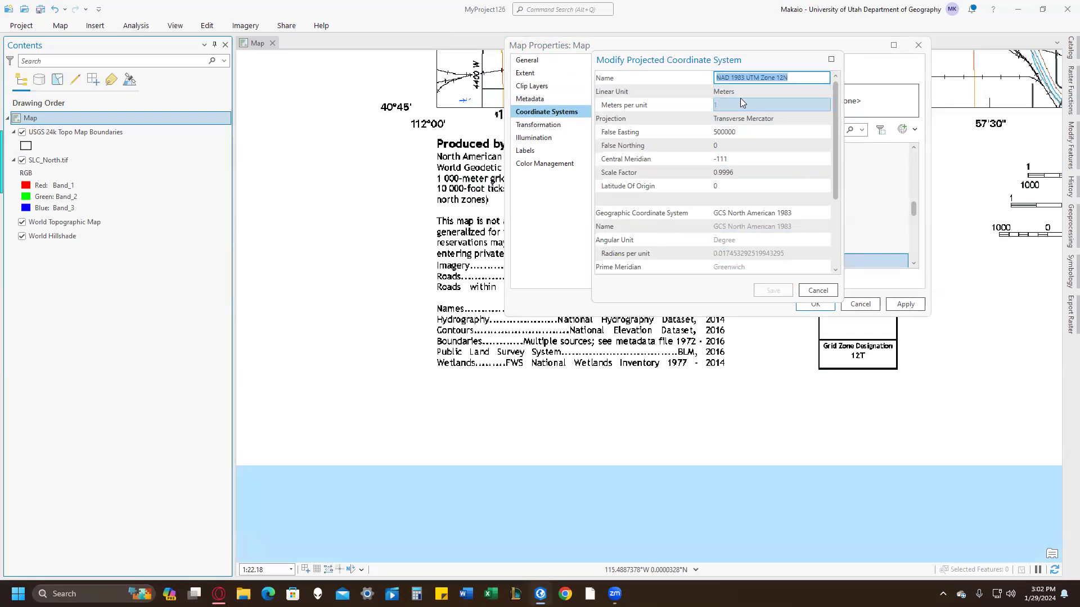
left_click(818, 290)
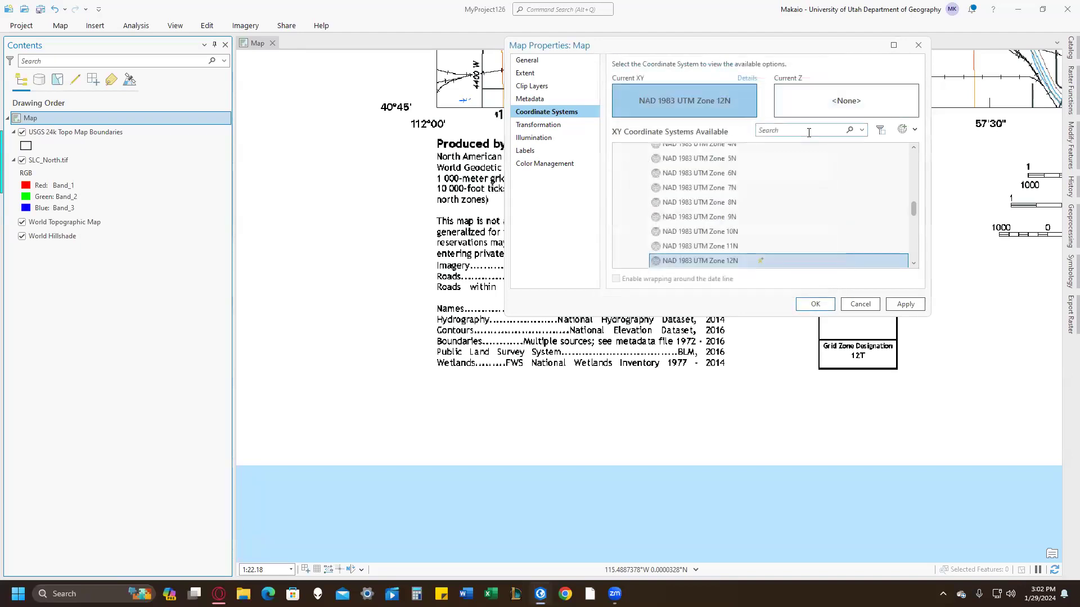
Search the available coordinate systems for NAD 1983 UTM Zone 12N and confirm it as the map's projected coordinate system
key("Return")
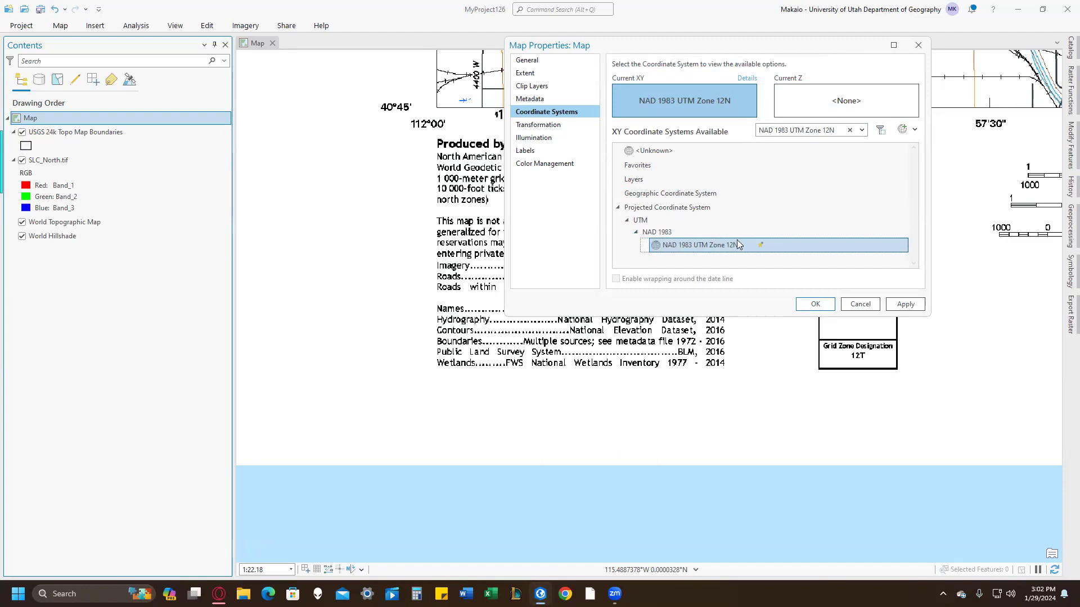
left_click(816, 303)
Open the Project data management tool with USGS 24k Topo Map Boundaries as the input dataset
scroll(683, 198, "down", 8)
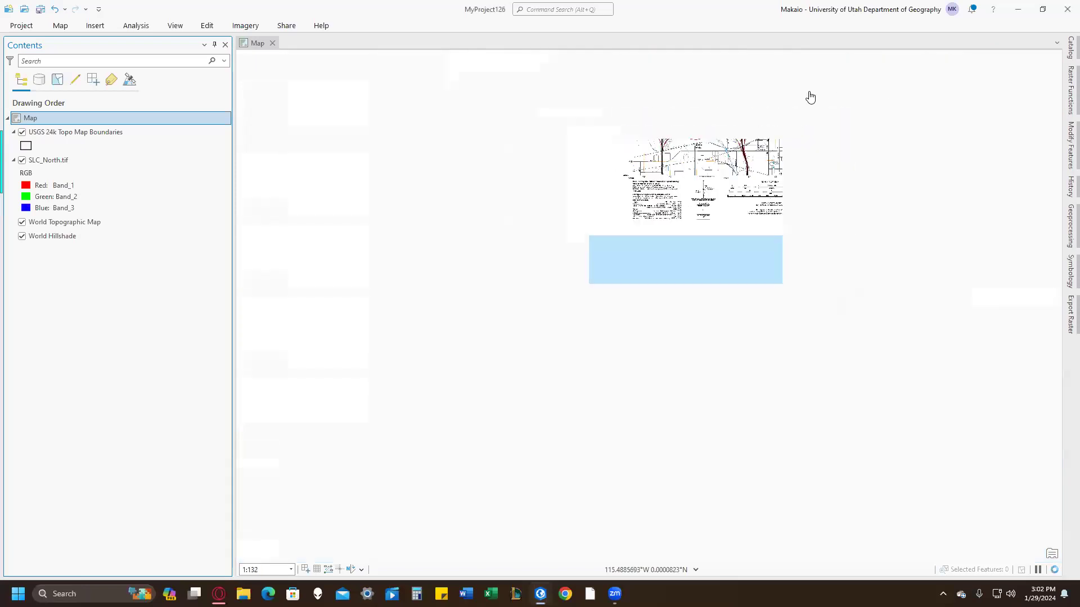
left_click_drag(841, 90, 646, 344)
left_click_drag(624, 125, 639, 190)
scroll(640, 174, "down", 1)
scroll(640, 171, "down", 2)
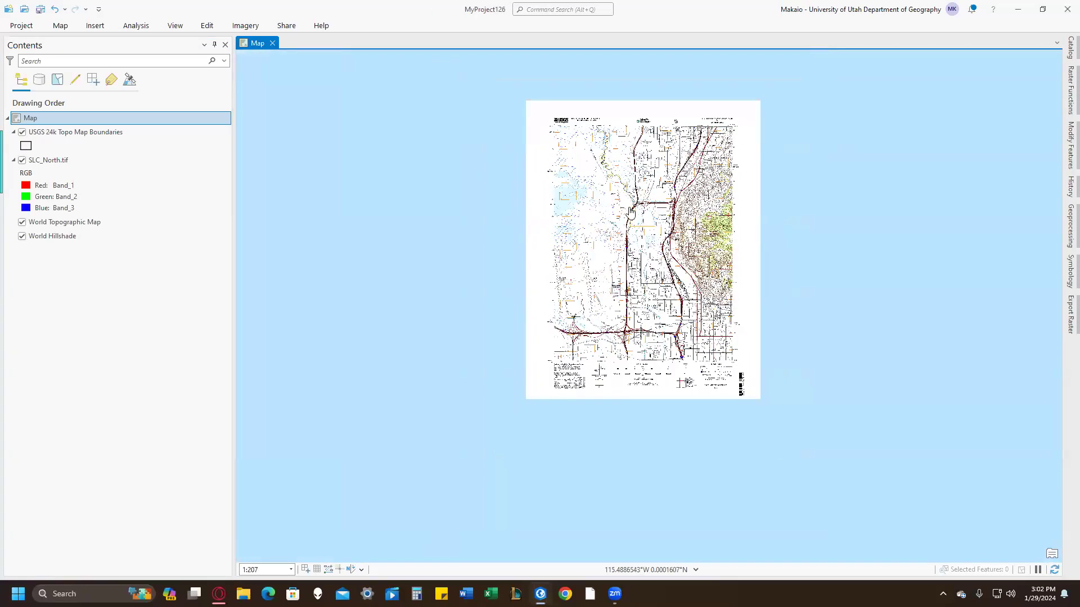
scroll(439, 316, "down", 5)
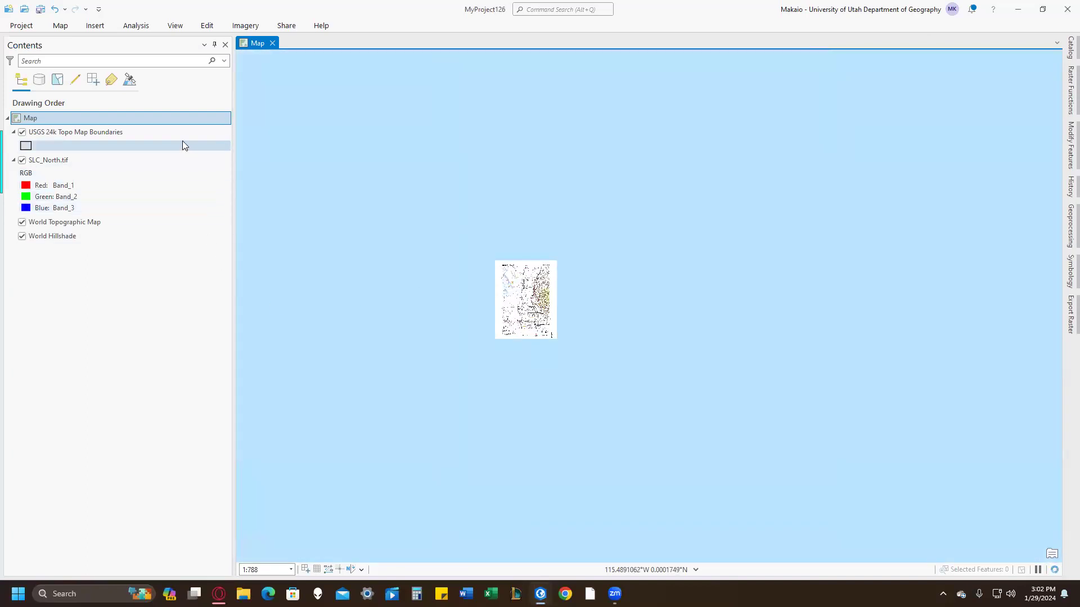
left_click(126, 133)
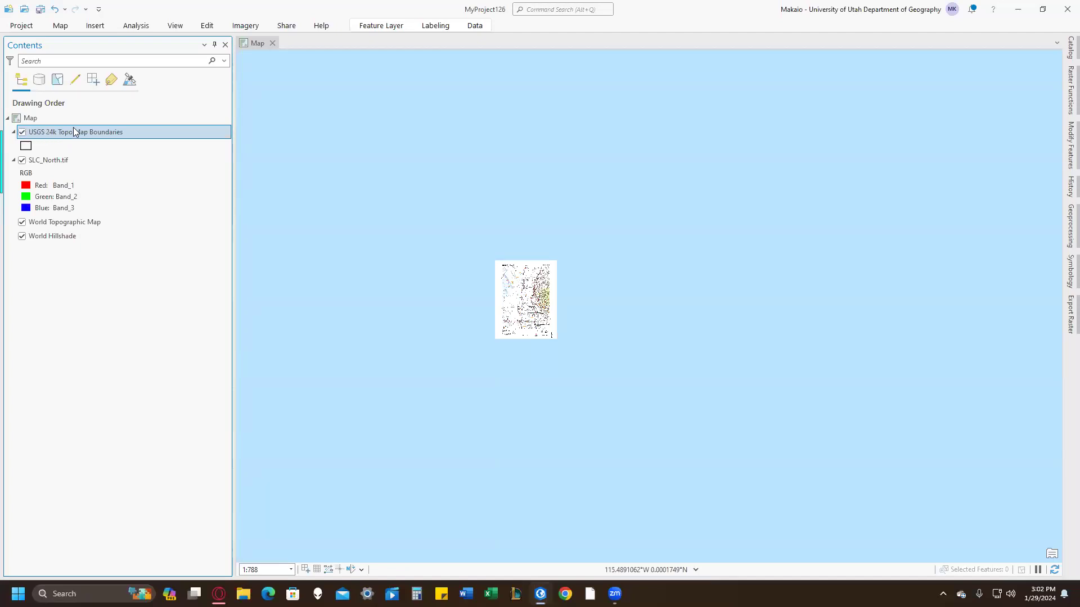
left_click(561, 10)
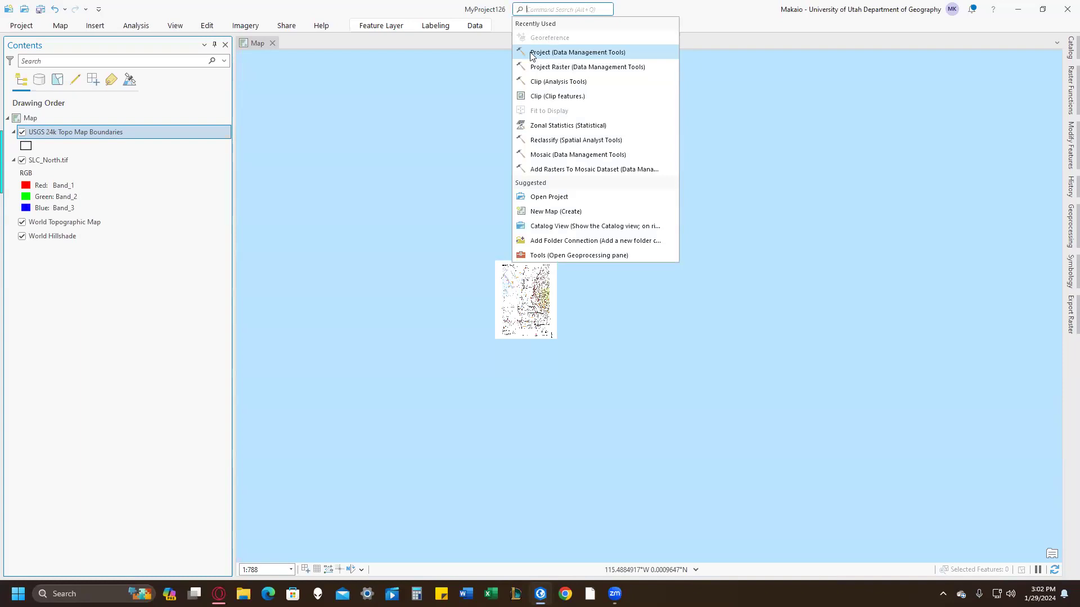
right_click(72, 133)
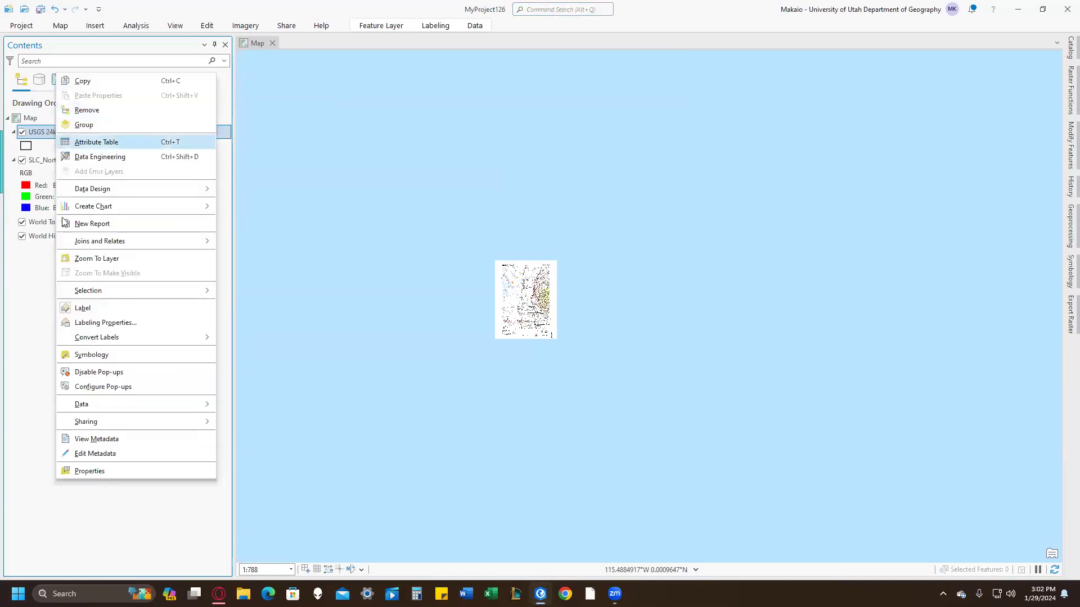
left_click(94, 470)
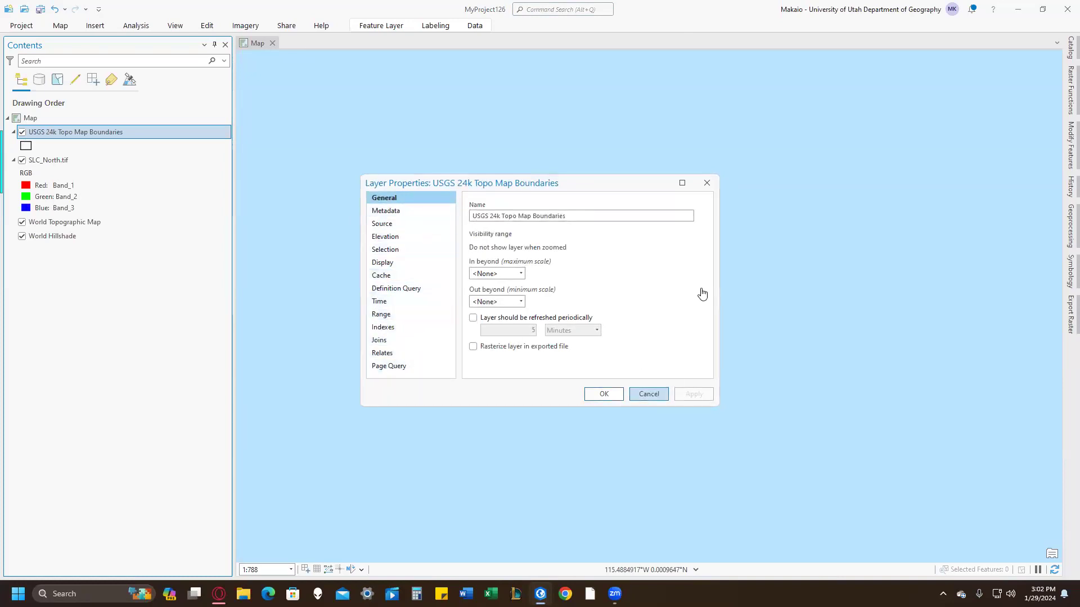
left_click(562, 9)
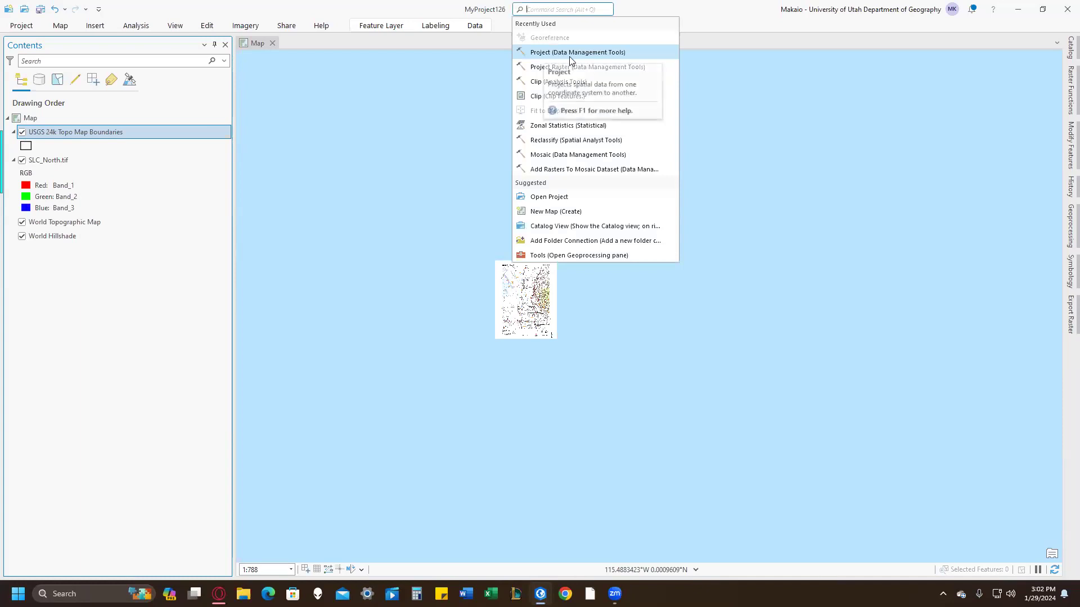
left_click(550, 57)
left_click(1037, 108)
left_click(993, 122)
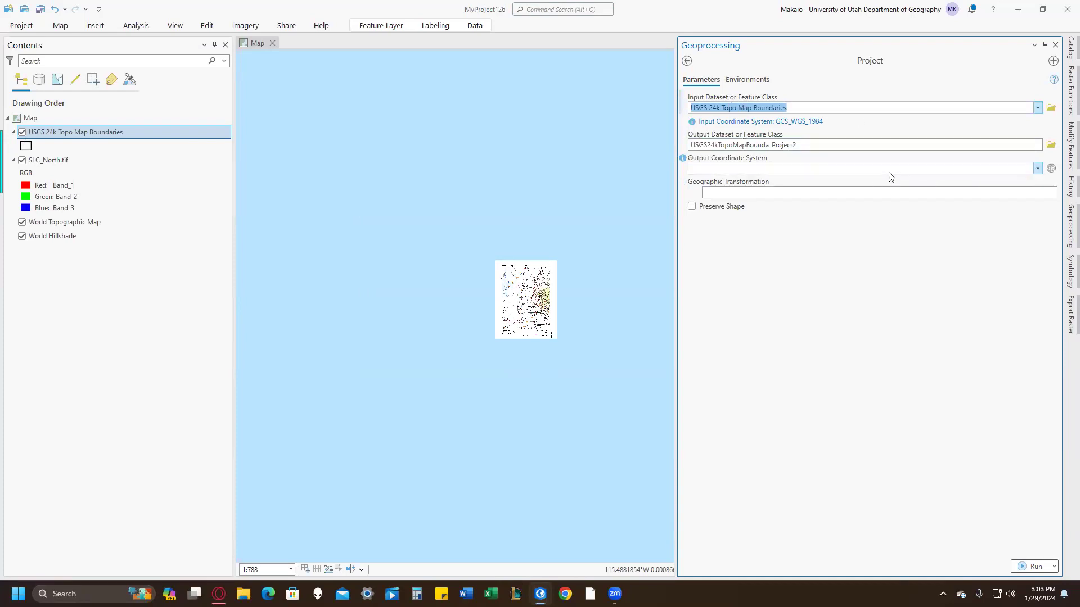
Set the output coordinate system to NAD 1983 UTM Zone 12N and run the projection of the topo boundaries
left_click(1052, 168)
key("ctrl+v")
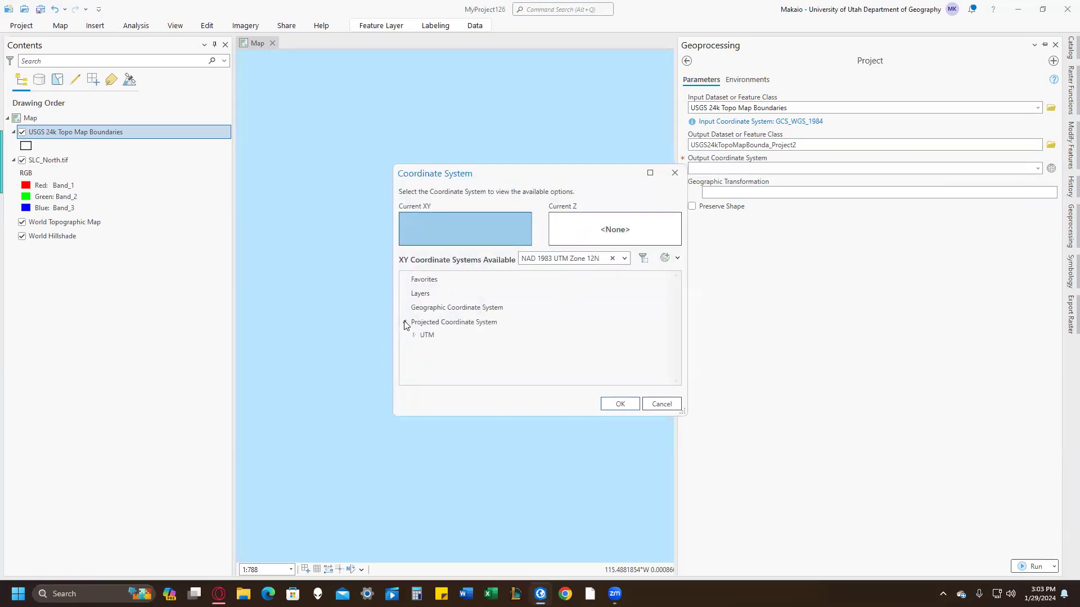
left_click(414, 335)
left_click(422, 346)
left_click(451, 361)
left_click(622, 406)
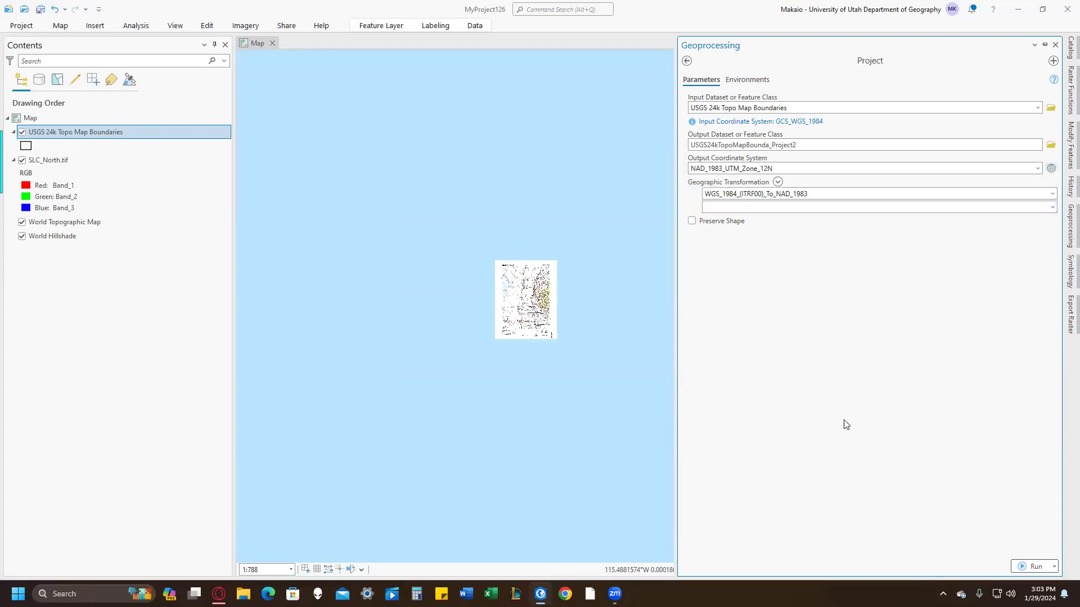
left_click(1022, 569)
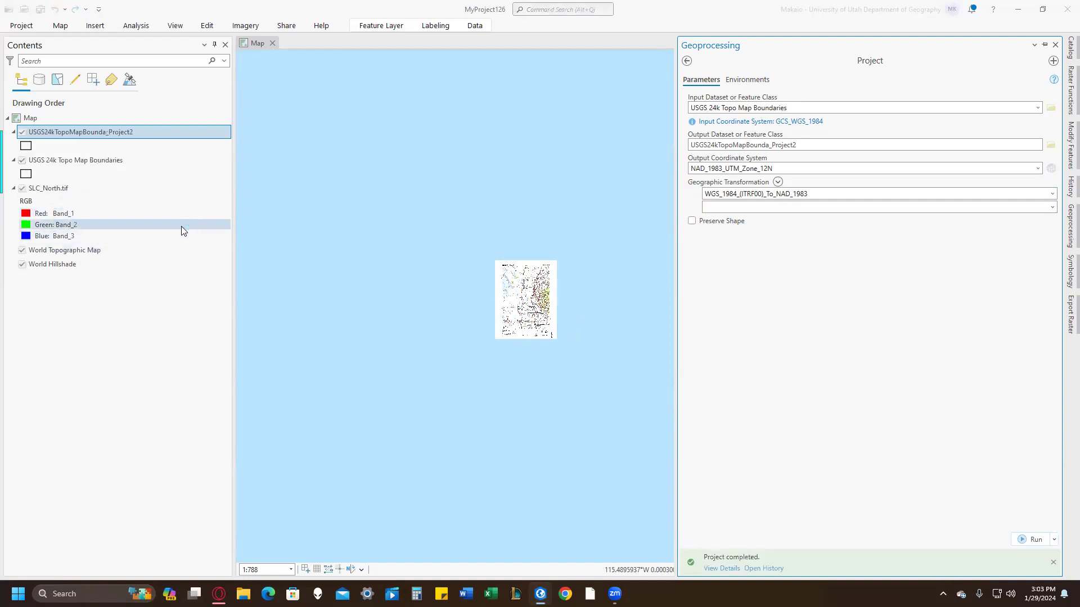
Remove the original USGS 24k Topo Map Boundaries layer from the map, keeping the projected copy
left_click(41, 118)
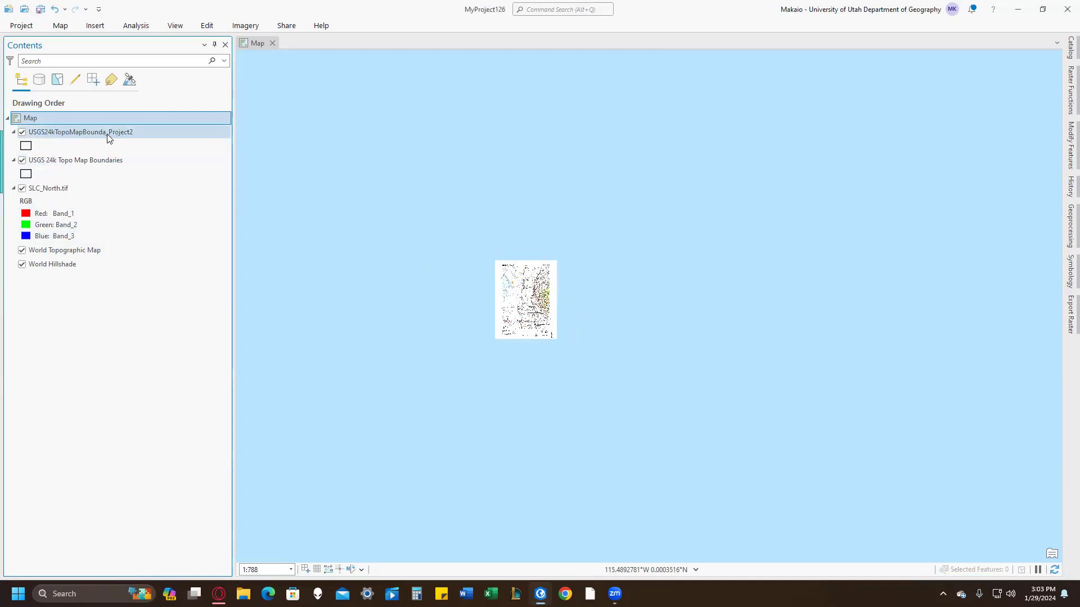
right_click(78, 162)
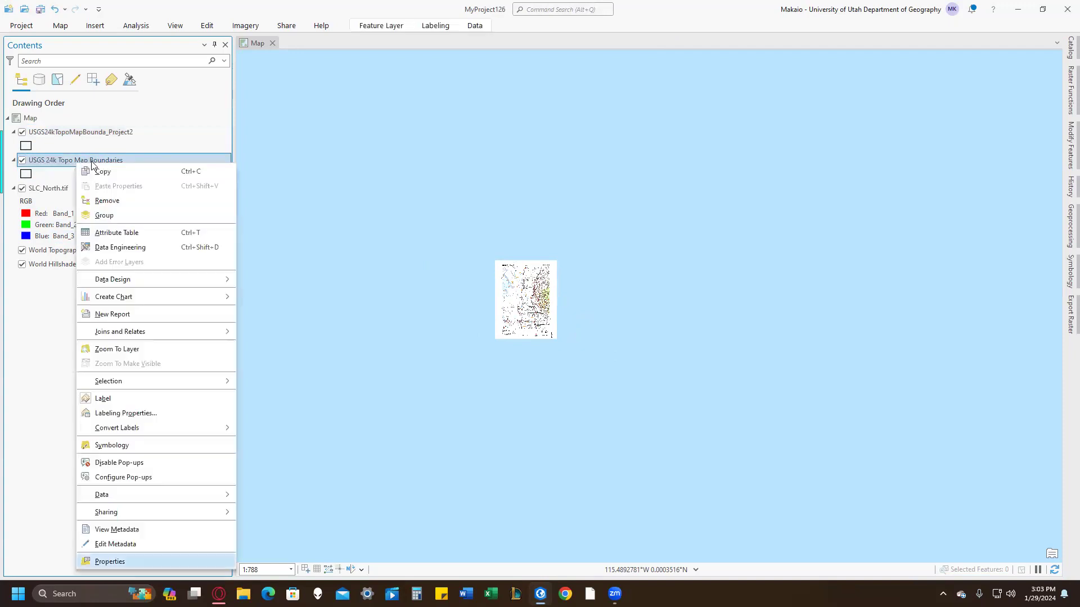
left_click(102, 200)
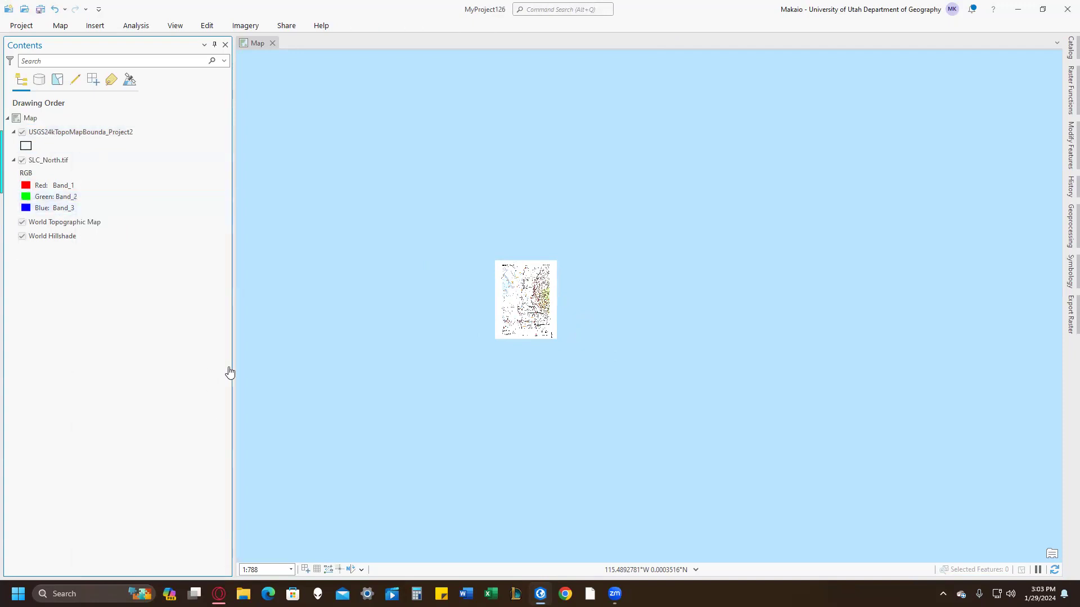
Examine the projected quadrangle boundaries across the western states and around Salt Lake City, including the Salt Lake City North quadrangle
scroll(439, 372, "down", 12)
left_click_drag(397, 312, 723, 377)
scroll(724, 377, "down", 15)
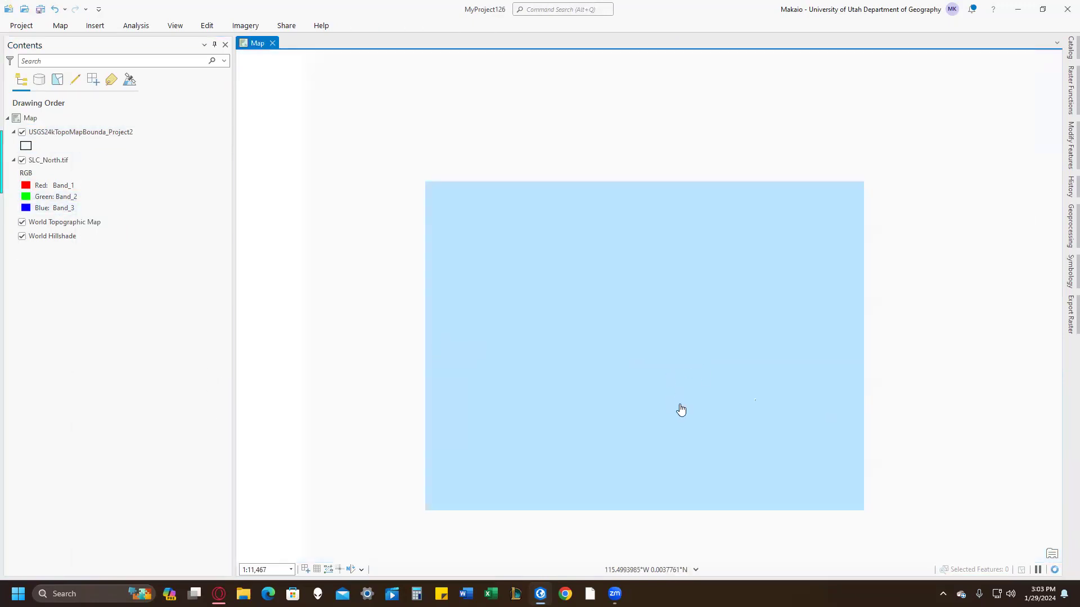
scroll(594, 406, "down", 9)
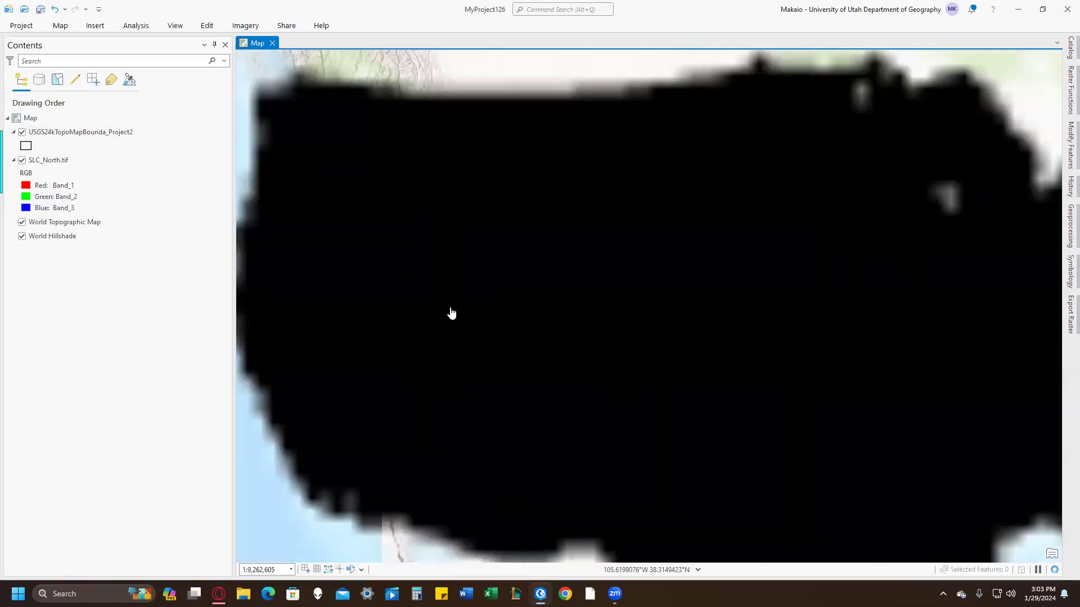
scroll(381, 305, "up", 7)
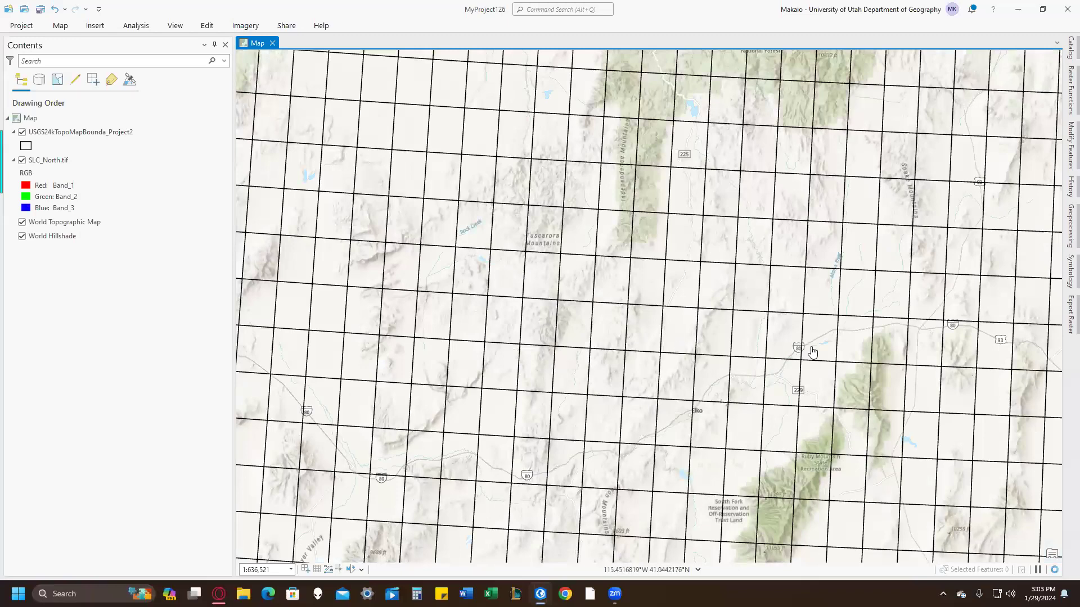
scroll(812, 343, "down", 5)
scroll(748, 260, "up", 3)
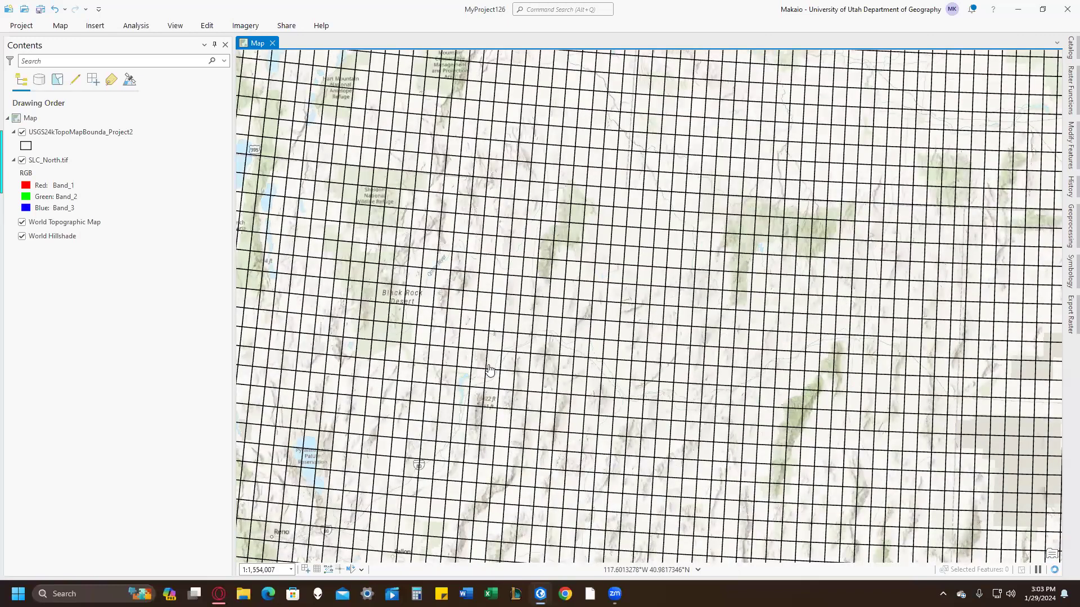
left_click_drag(490, 369, 840, 198)
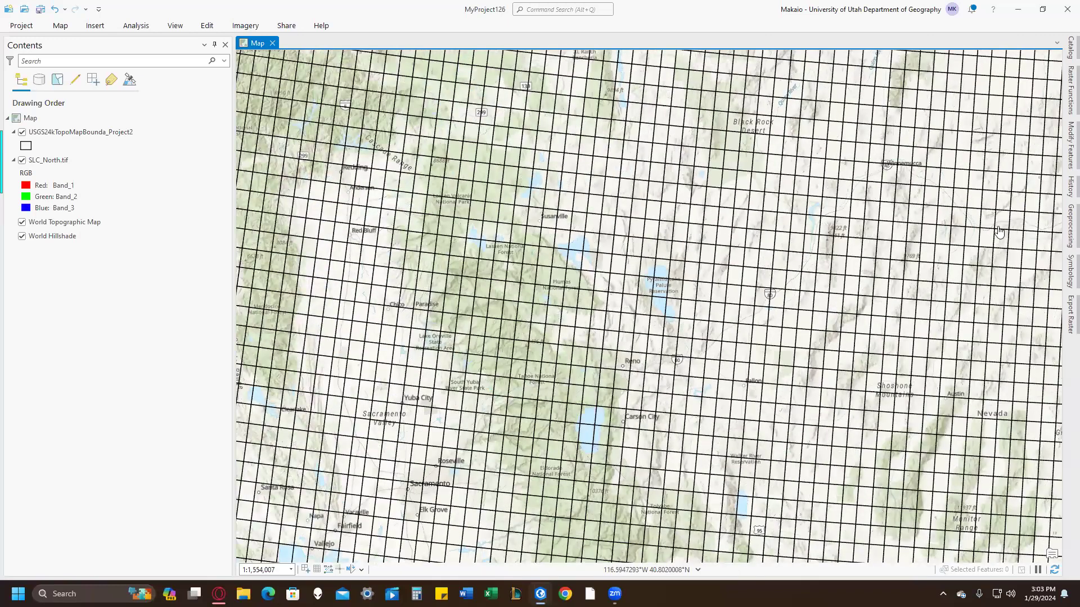
scroll(998, 231, "down", 4)
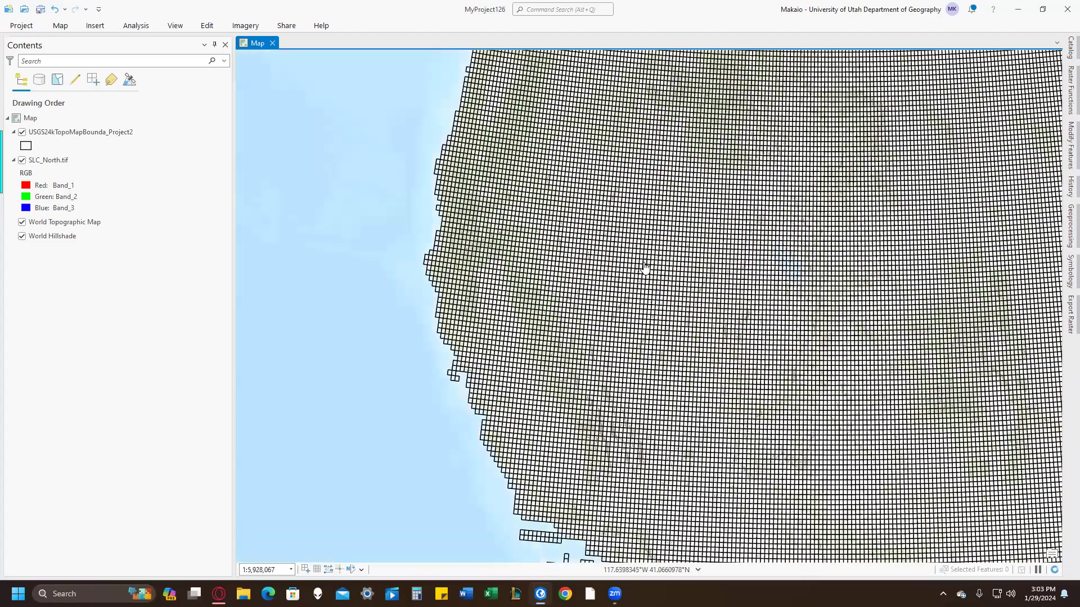
scroll(786, 248, "up", 4)
left_click_drag(916, 249, 499, 239)
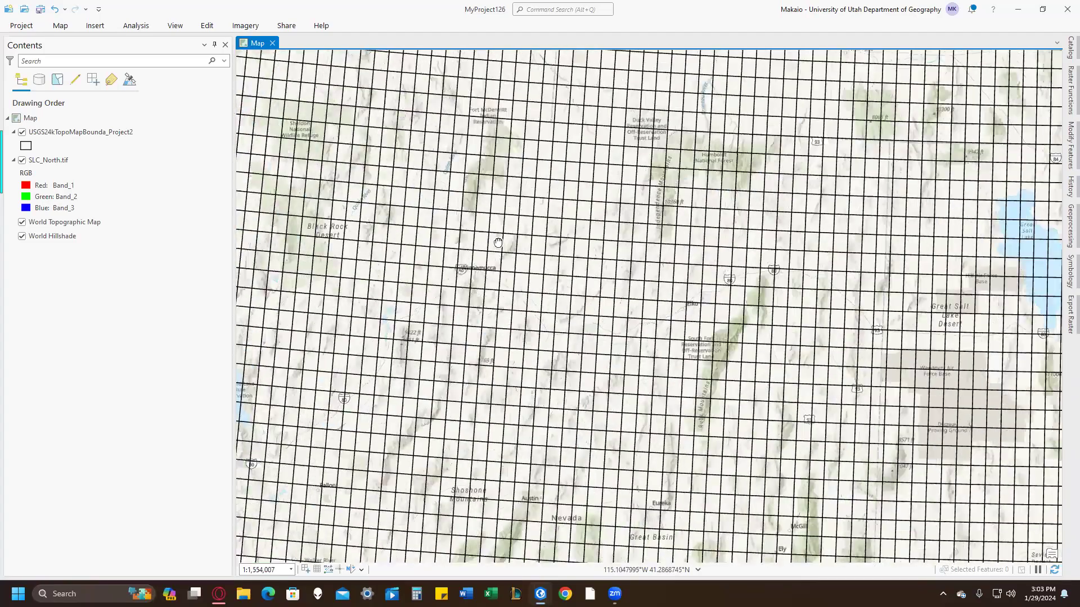
left_click_drag(885, 284, 384, 280)
scroll(458, 277, "up", 6)
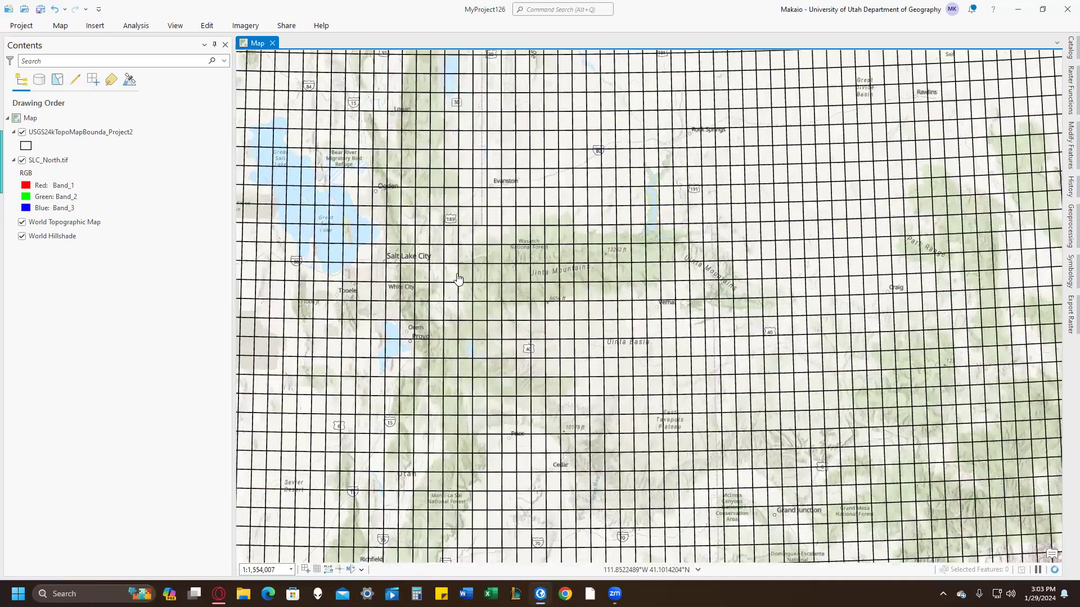
scroll(497, 202, "up", 6)
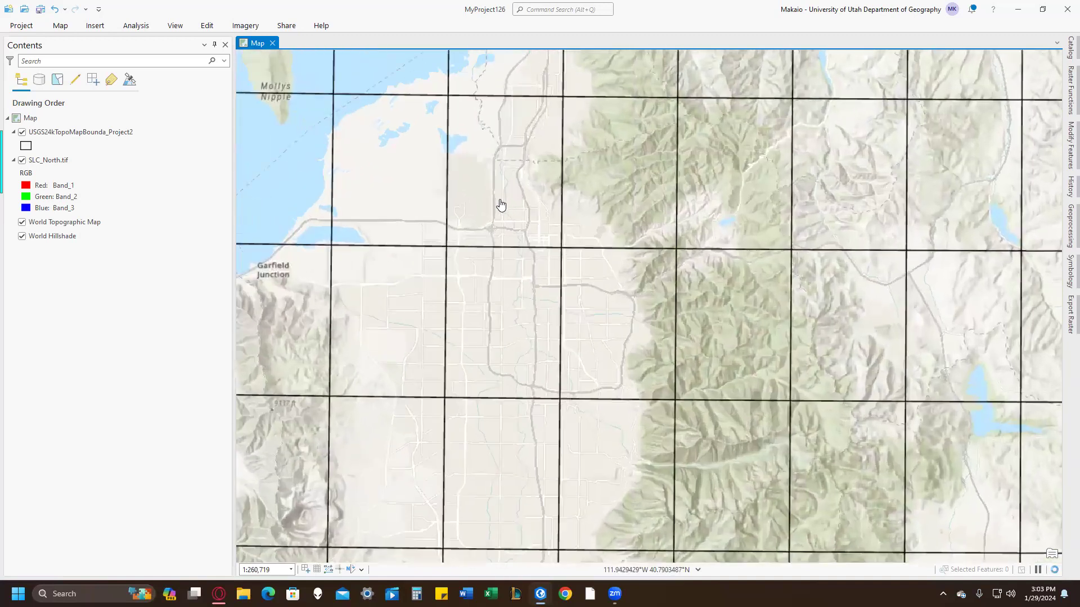
scroll(501, 227, "down", 4)
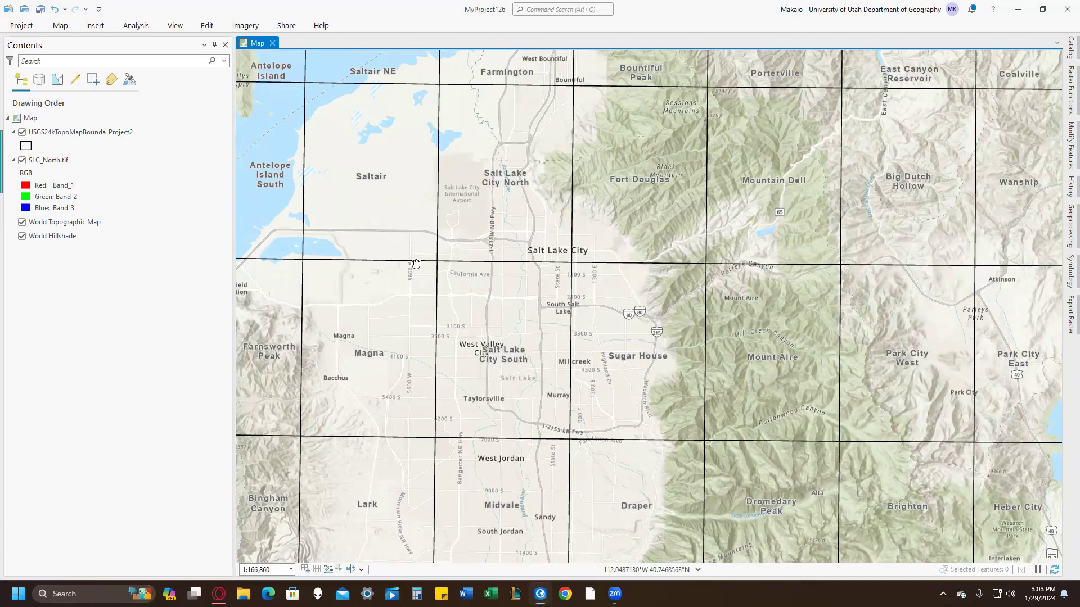
left_click_drag(416, 264, 590, 275)
left_click_drag(442, 414, 453, 338)
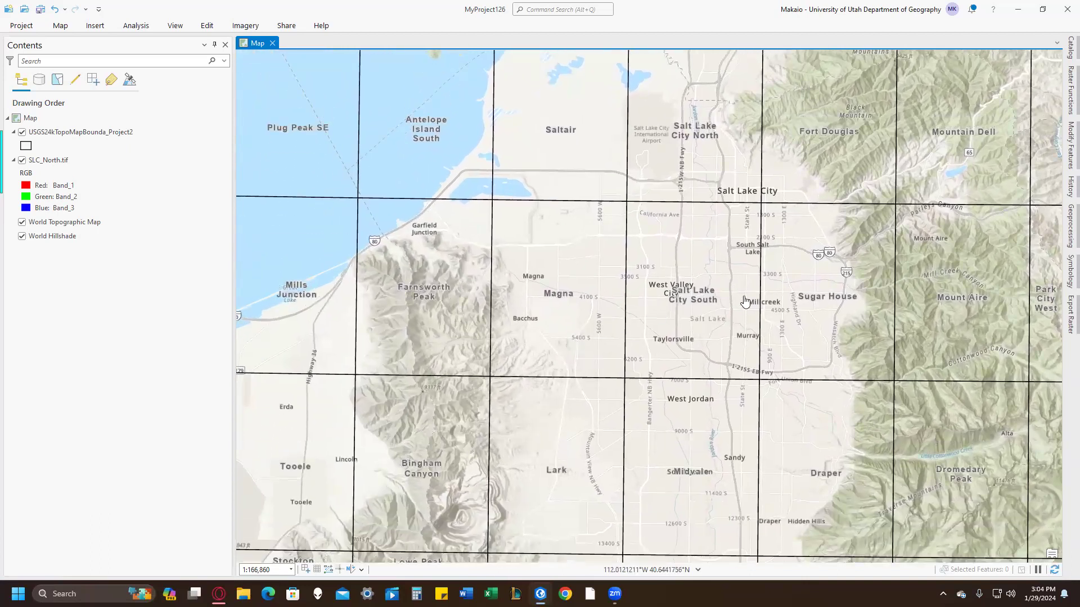
Frame the Salt Lake City North quadrangle in the map and select the SLC_North.tif layer
left_click_drag(744, 113, 627, 323)
scroll(562, 360, "up", 5)
scroll(565, 354, "down", 3)
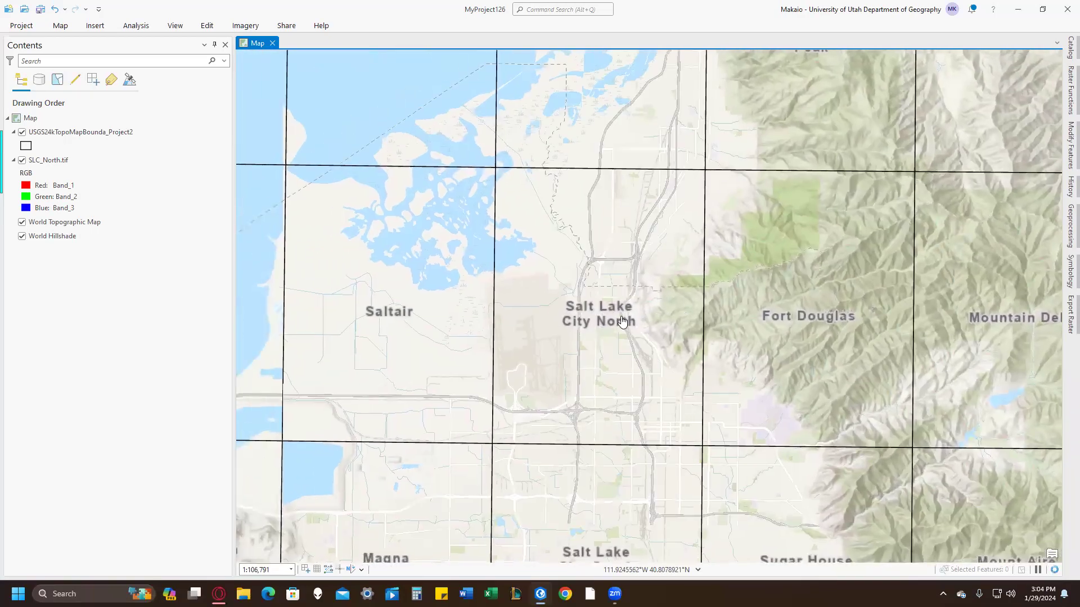
scroll(614, 323, "up", 2)
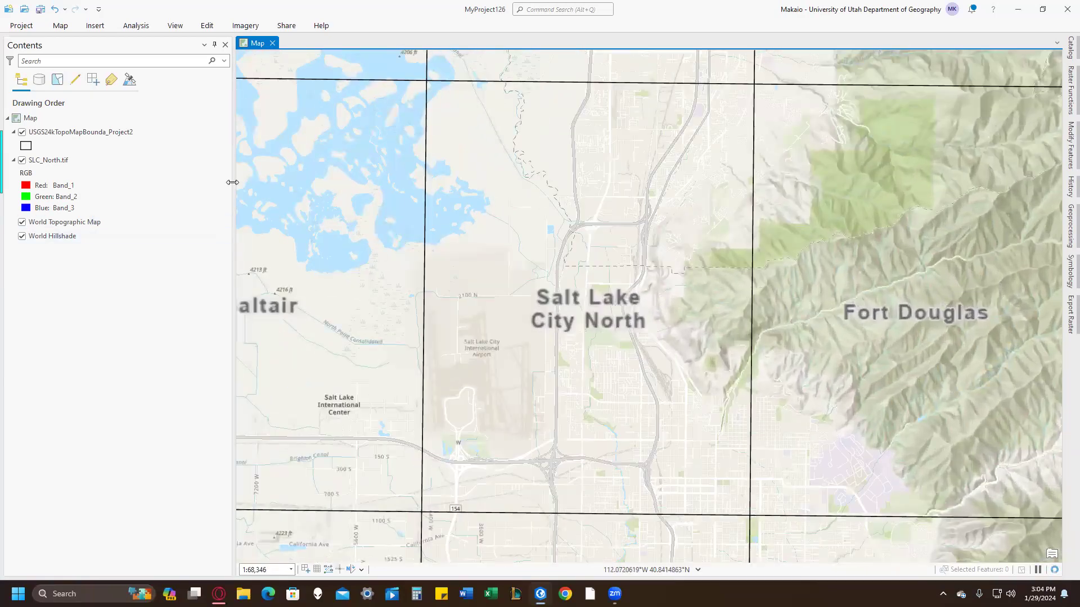
left_click(53, 165)
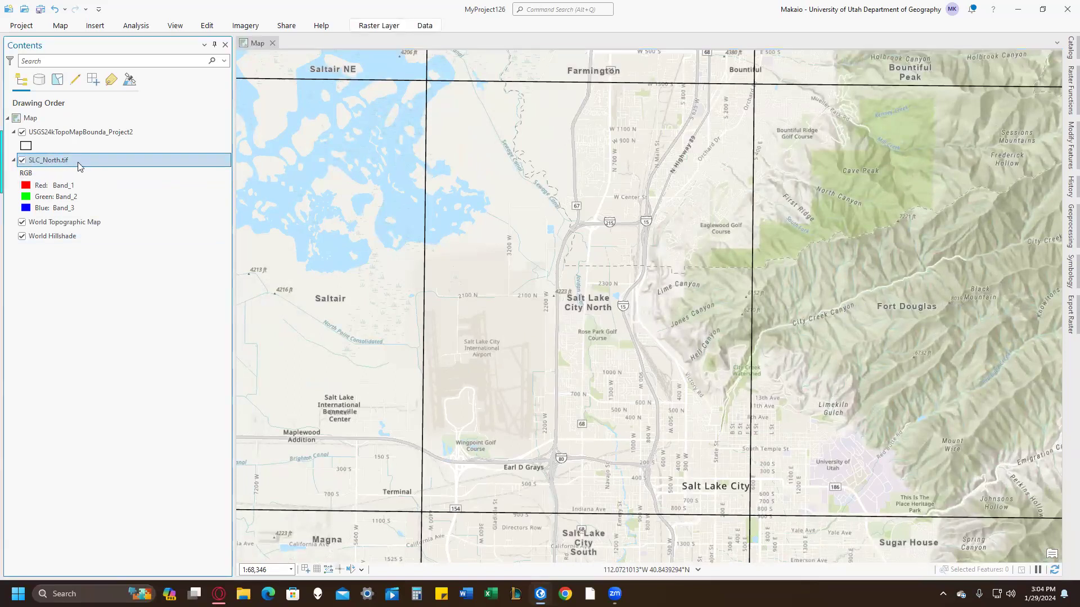
left_click(140, 146)
left_click(165, 161)
left_click(533, 11)
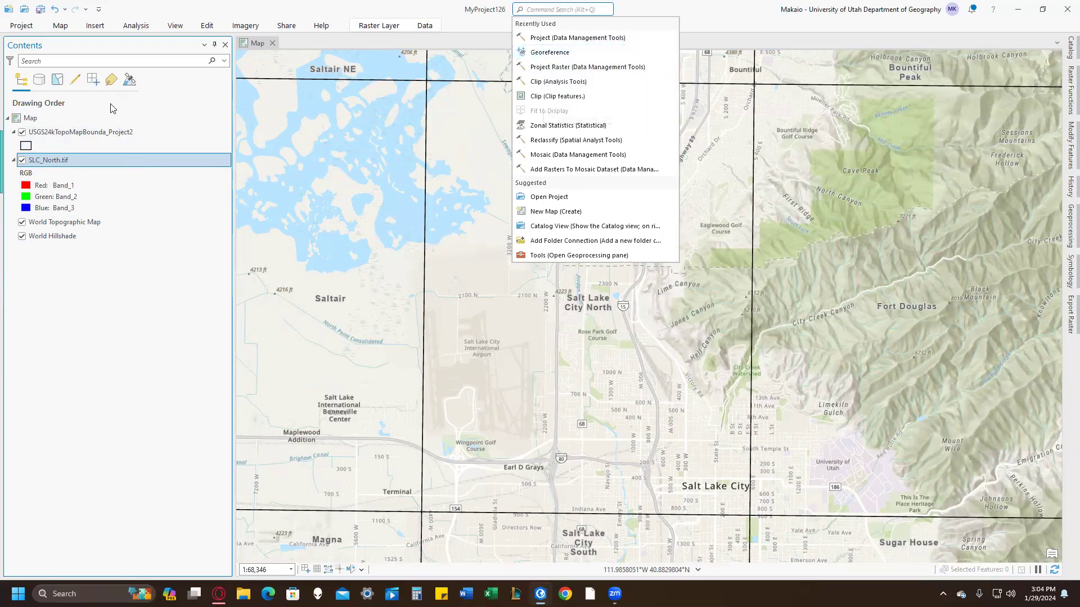
Try to access the Georeference command with the USGS24kTopoMapBounda_Project2 layer selected
left_click(98, 133)
key("F2")
left_click(551, 10)
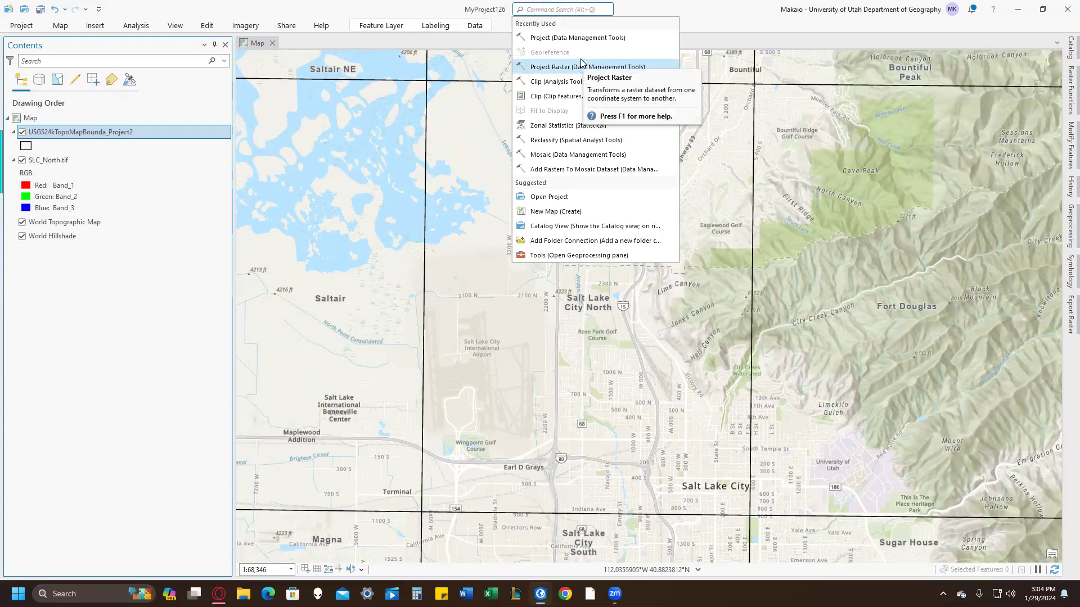
Select the SLC_North.tif raster layer and start a Georeference session for it
left_click(60, 161)
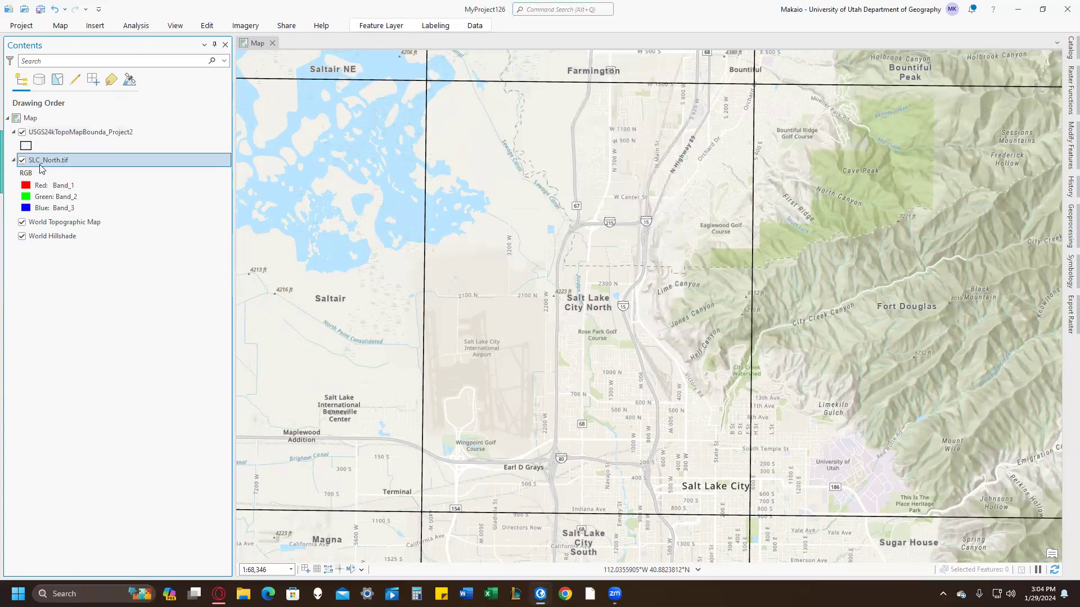
left_click(168, 162)
left_click(174, 130)
left_click(146, 158)
left_click(540, 9)
left_click(562, 51)
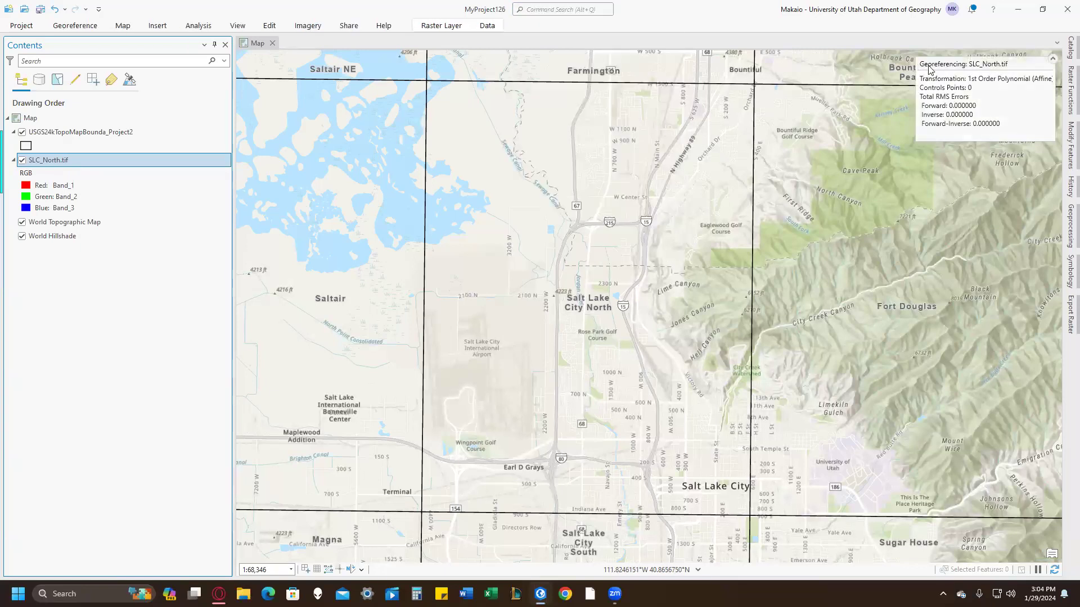
left_click_drag(923, 74, 1022, 144)
left_click_drag(921, 78, 1008, 146)
left_click(950, 88)
left_click(1001, 130)
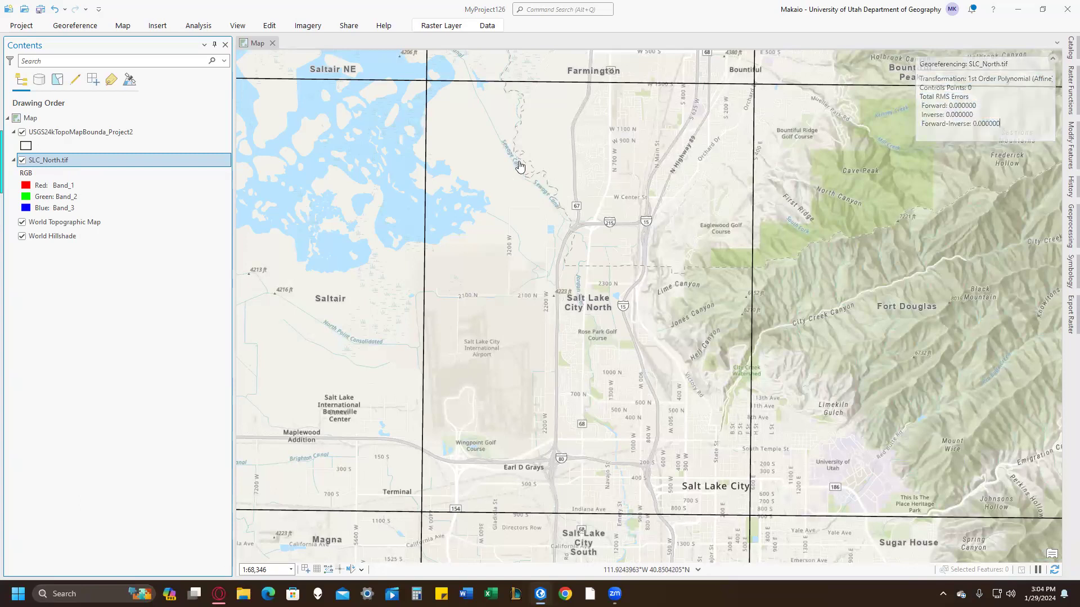
Fit the SLC_North.tif raster to the current map display over the Salt Lake City North quadrangle
left_click(67, 27)
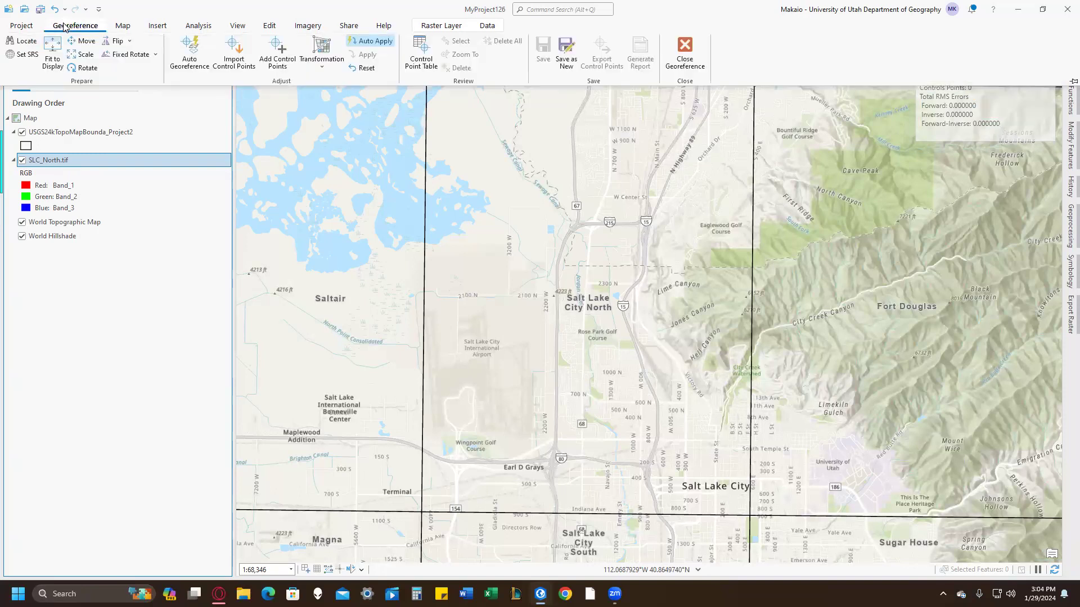
left_click(54, 59)
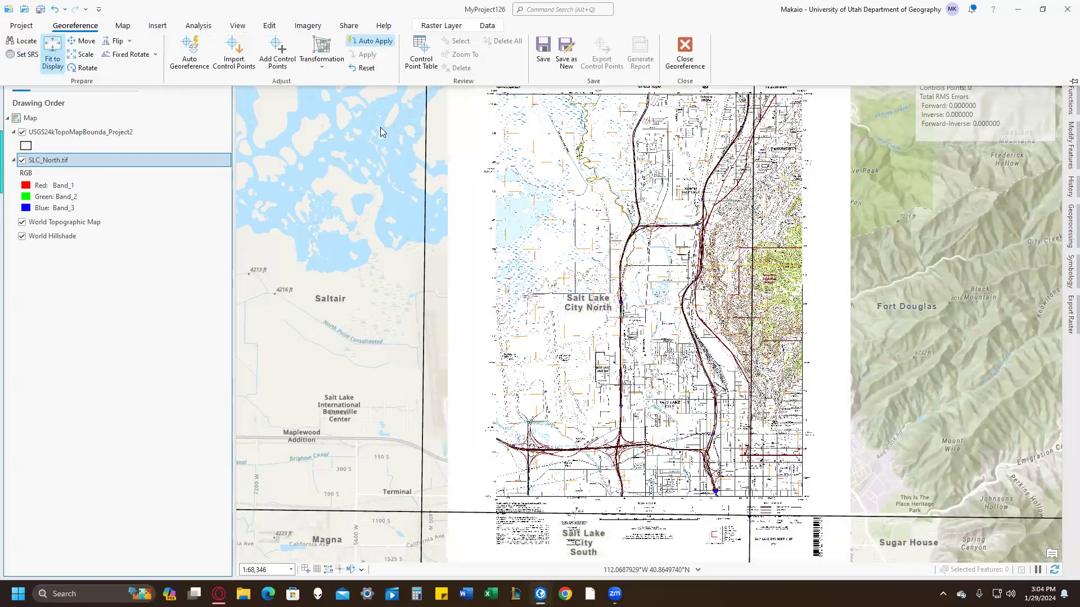
scroll(423, 153, "down", 3)
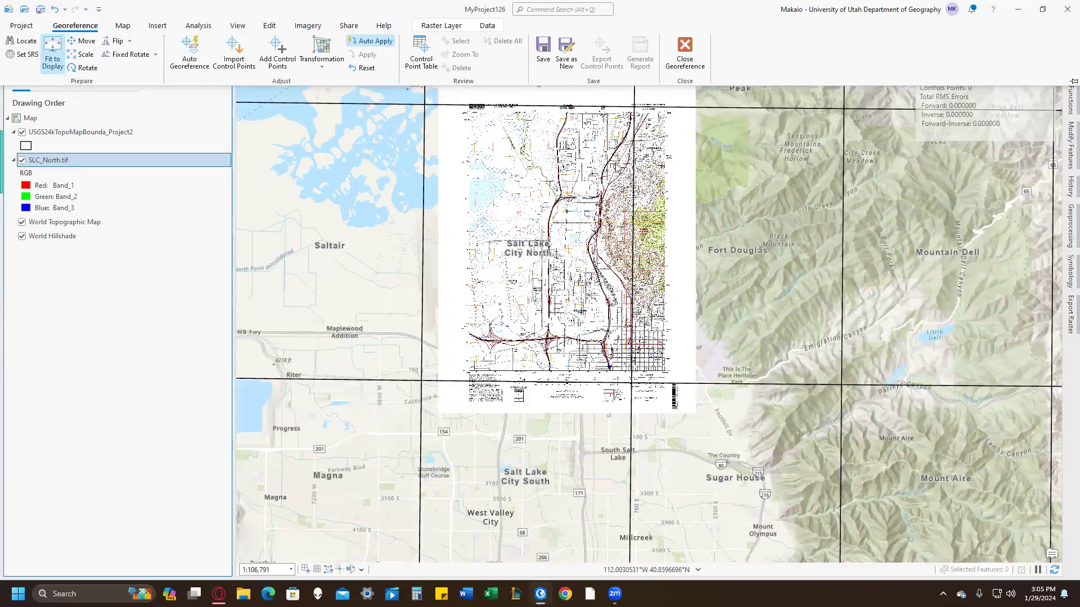
left_click(652, 197)
left_click_drag(573, 204, 624, 222)
scroll(577, 224, "up", 3)
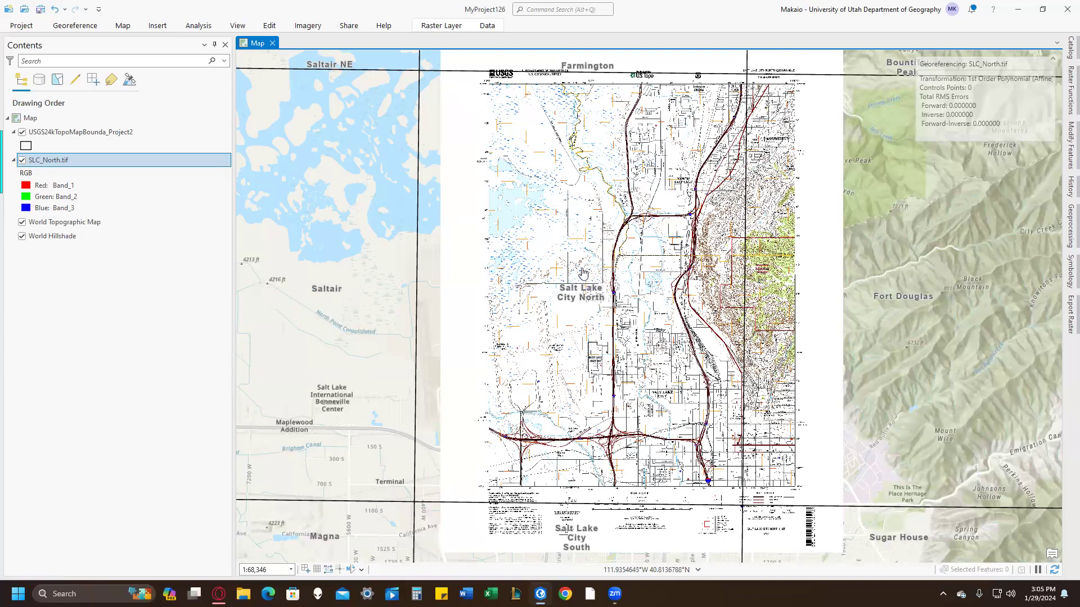
Move the SLC_North.tif raster west so the scanned map roughly sits inside the Salt Lake City North quadrangle boundary
left_click(76, 26)
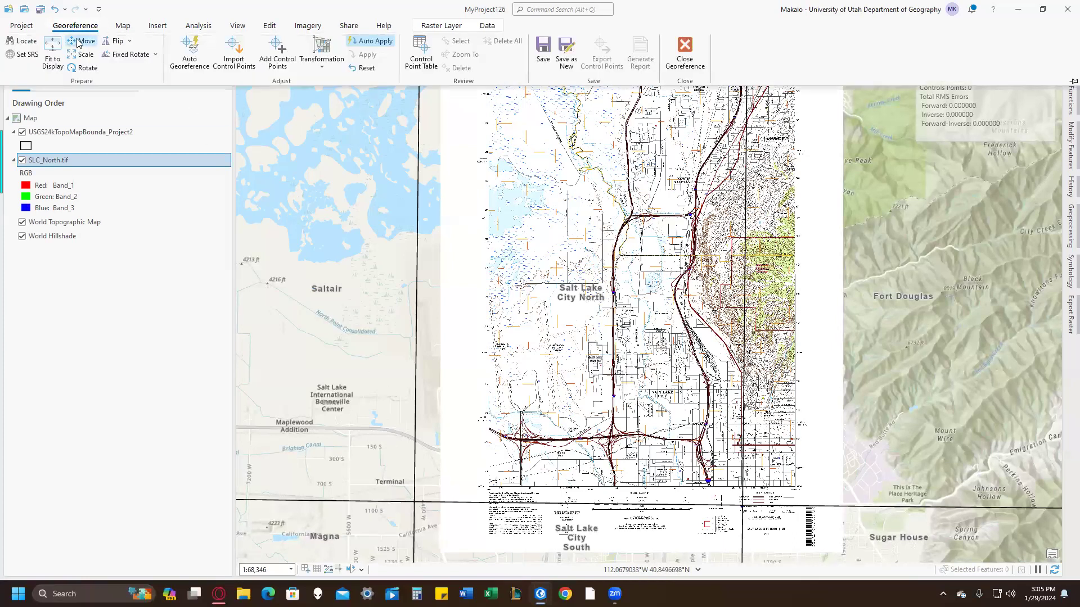
left_click(79, 41)
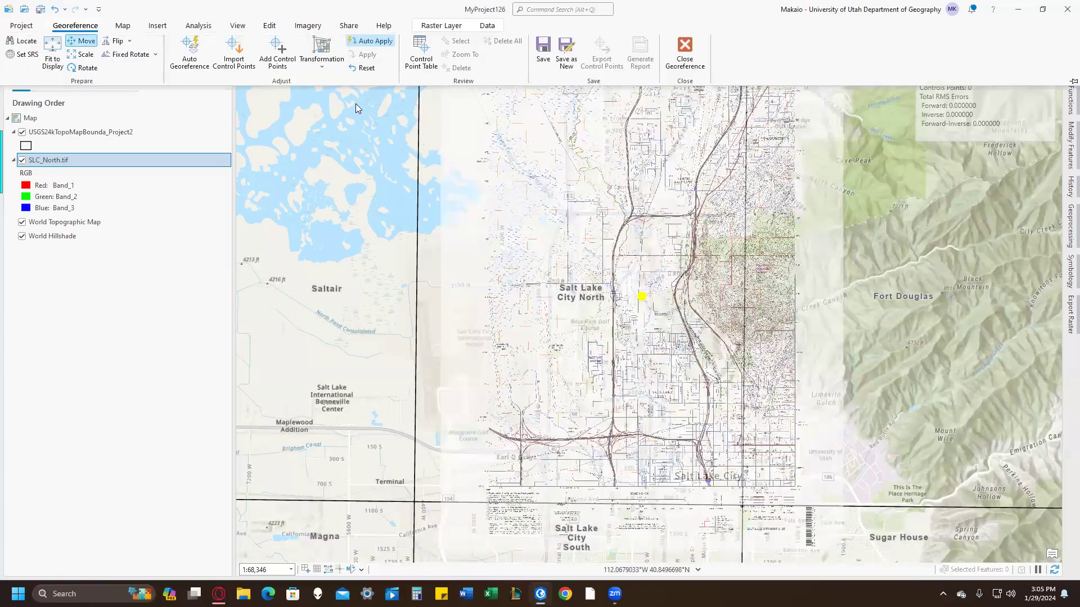
left_click(599, 192)
left_click_drag(602, 193, 557, 231)
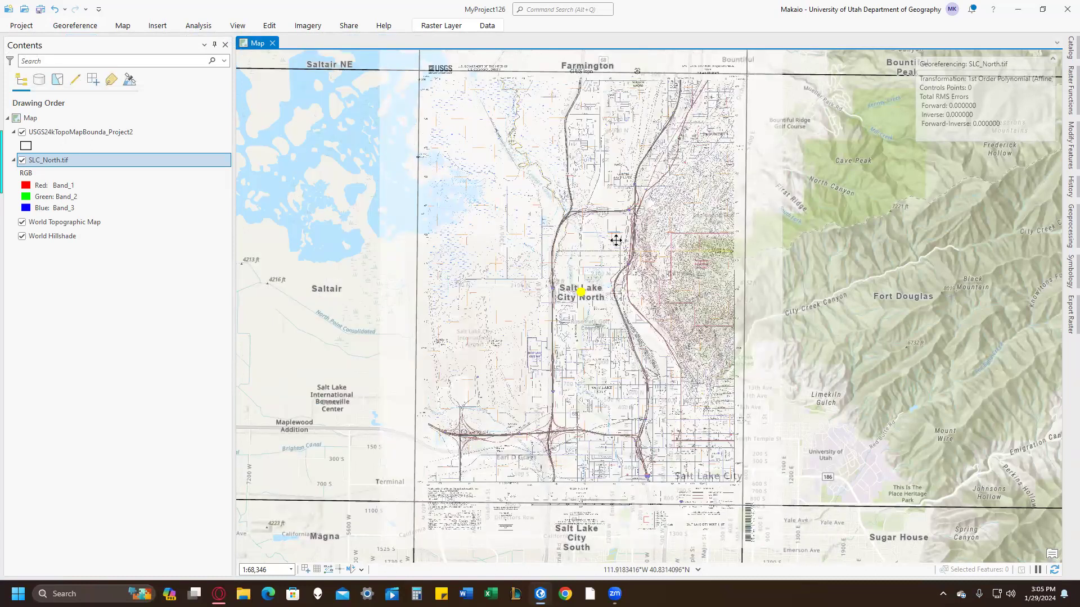
Turn off Auto Apply and add a control point from the sheet's southeast corner to the quadrangle's southeast boundary corner, hiding SLC_North.tif to place the target
left_click(72, 26)
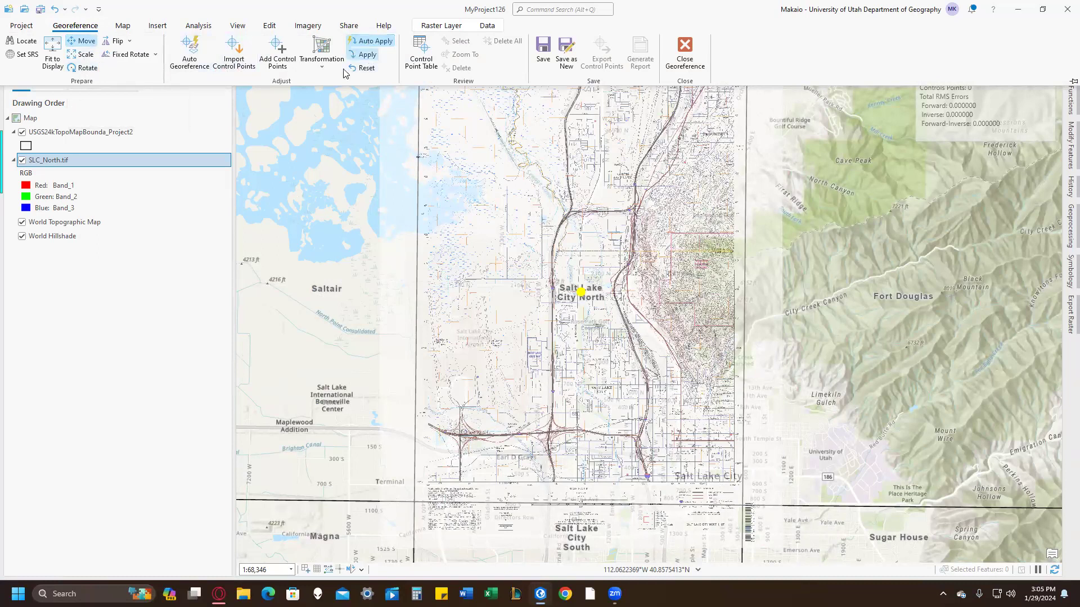
left_click(277, 56)
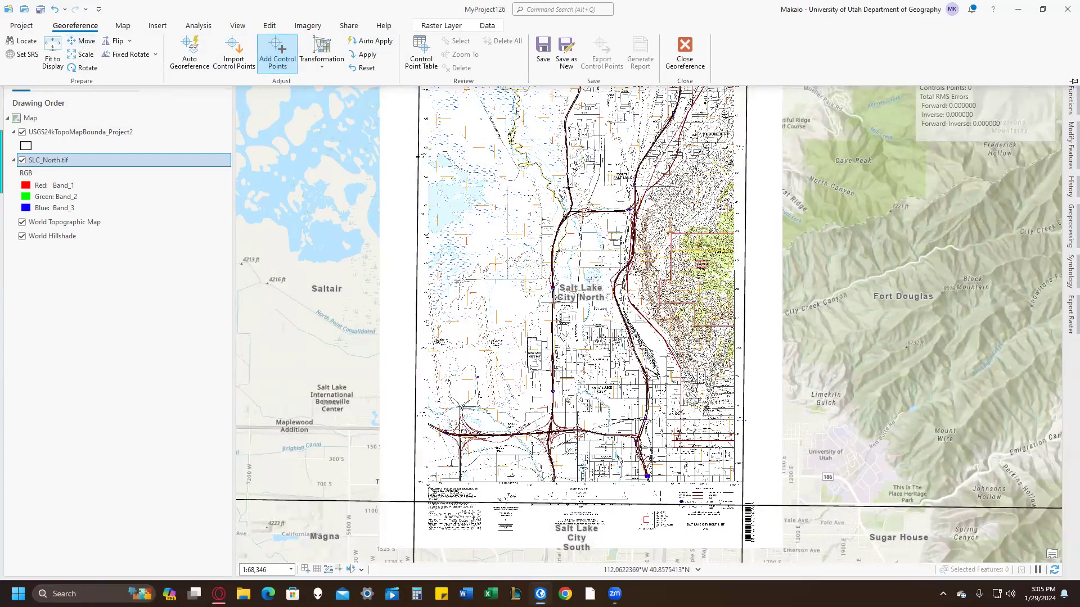
scroll(745, 497, "up", 3)
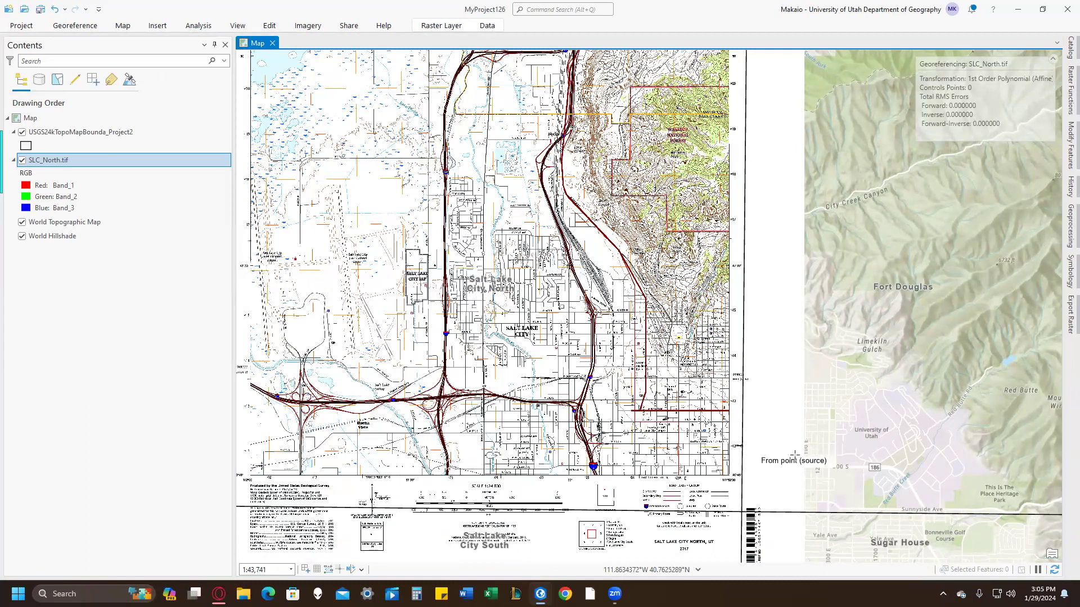
scroll(743, 492, "up", 5)
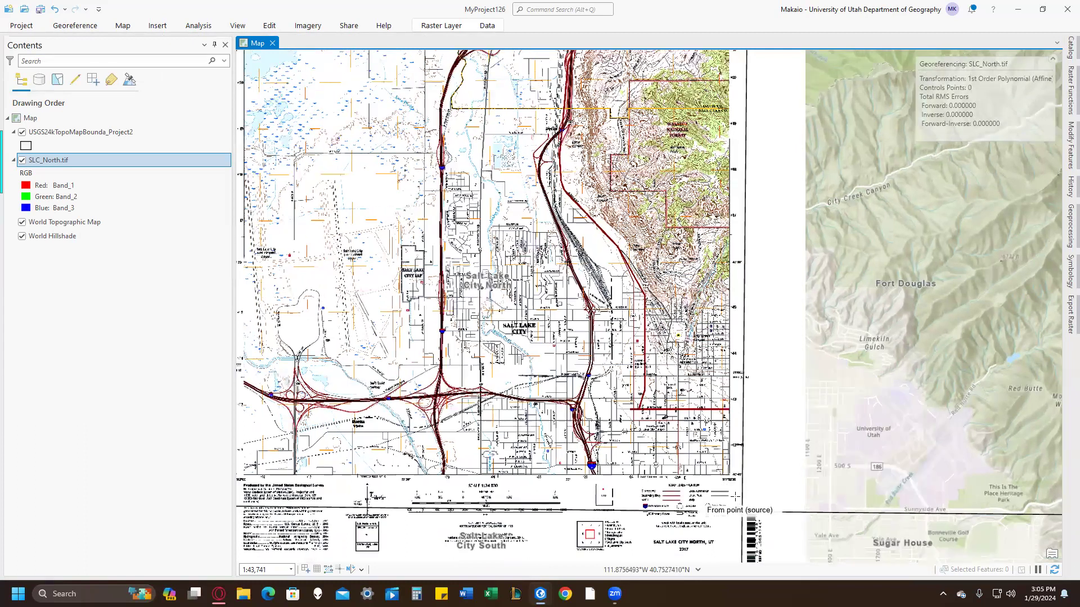
left_click_drag(713, 439, 684, 315)
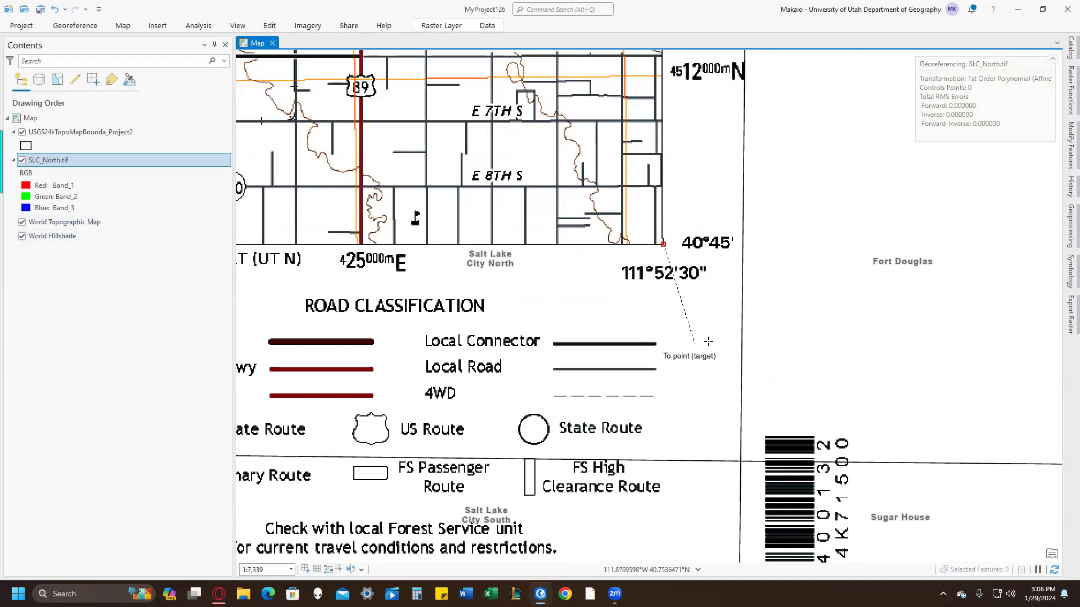
left_click(22, 160)
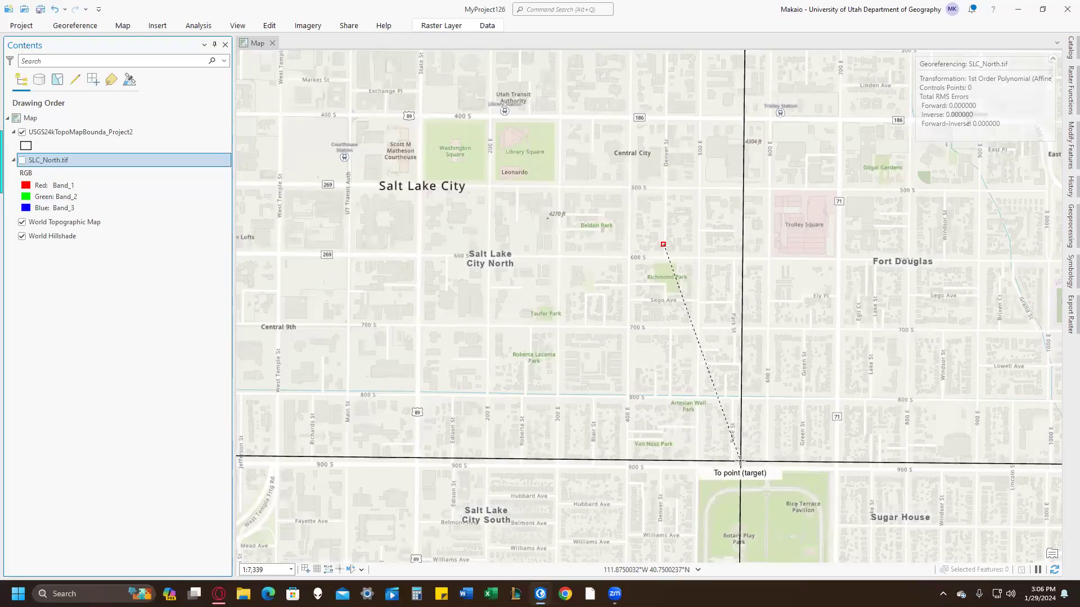
left_click(740, 460)
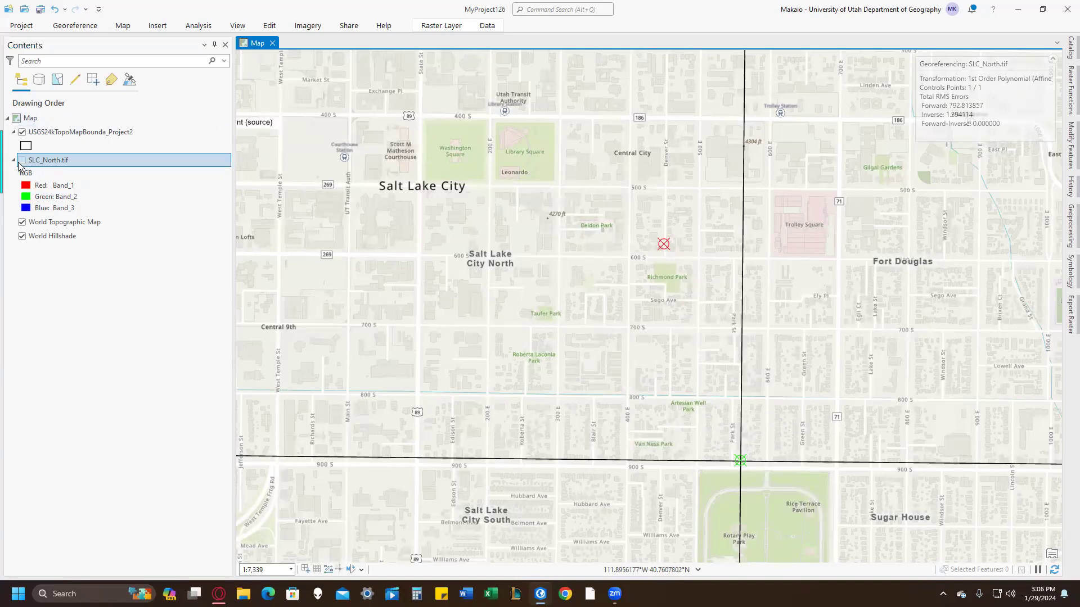
Show the SLC_North.tif layer again and apply the southeast control point to the raster
left_click(21, 161)
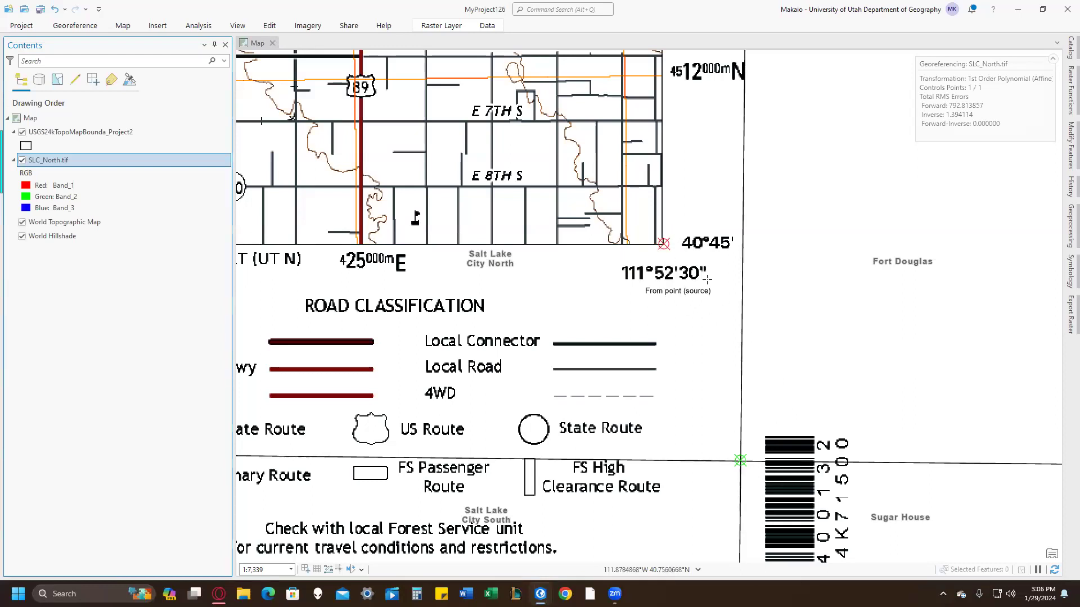
left_click(60, 27)
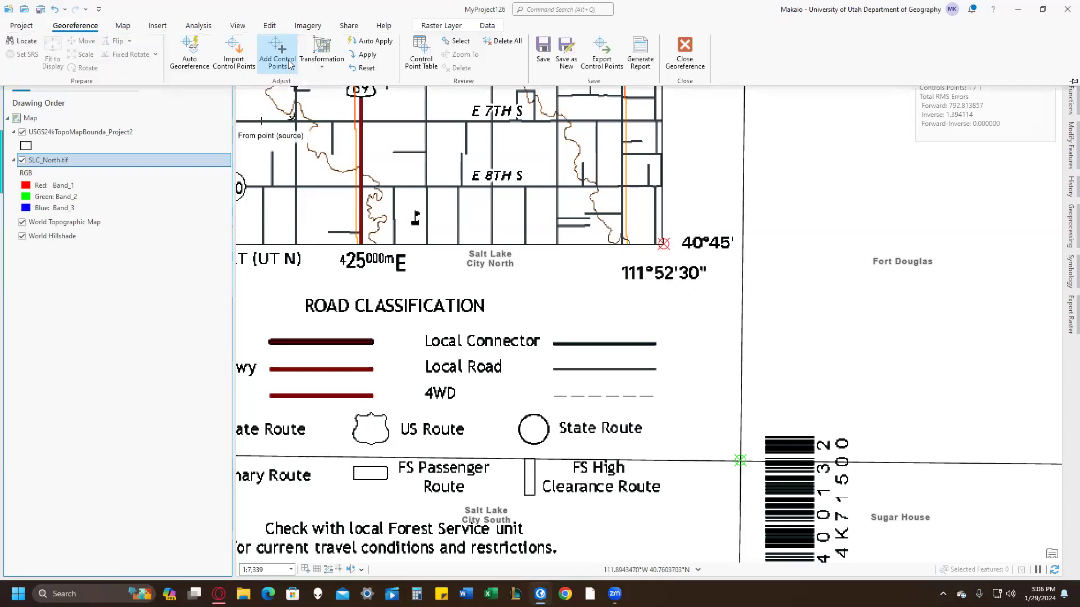
left_click(365, 54)
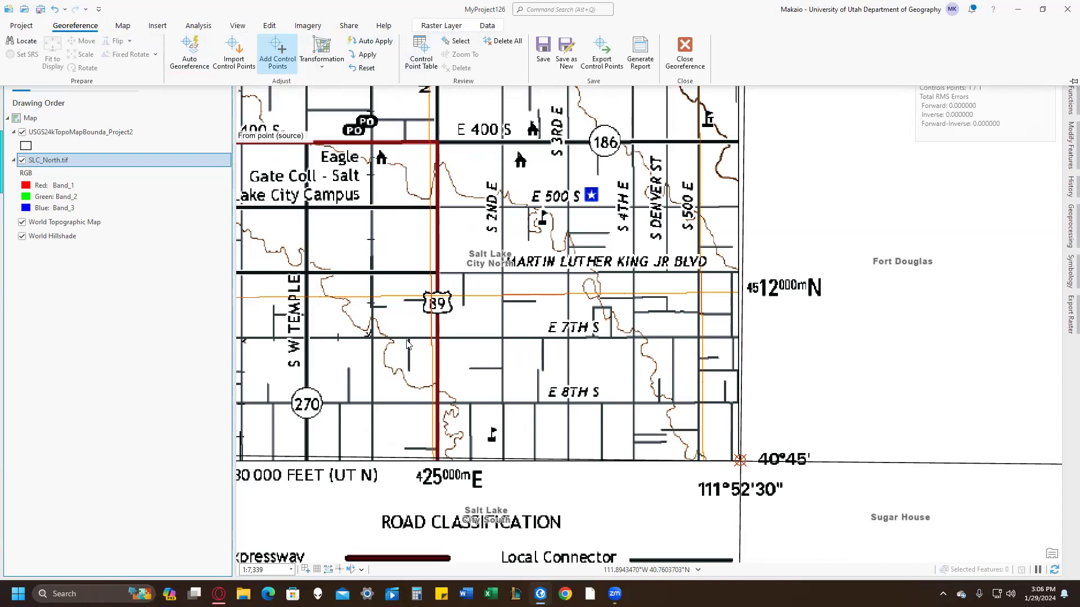
Add a second control point from the sheet's southwest corner to the quadrangle's southwest boundary corner, hiding SLC_North.tif to place the target
left_click(376, 340)
left_click_drag(351, 339, 1052, 273)
left_click_drag(473, 384, 636, 323)
left_click_drag(240, 273, 758, 348)
left_click_drag(361, 332, 992, 315)
left_click_drag(426, 310, 882, 303)
left_click_drag(494, 296, 634, 297)
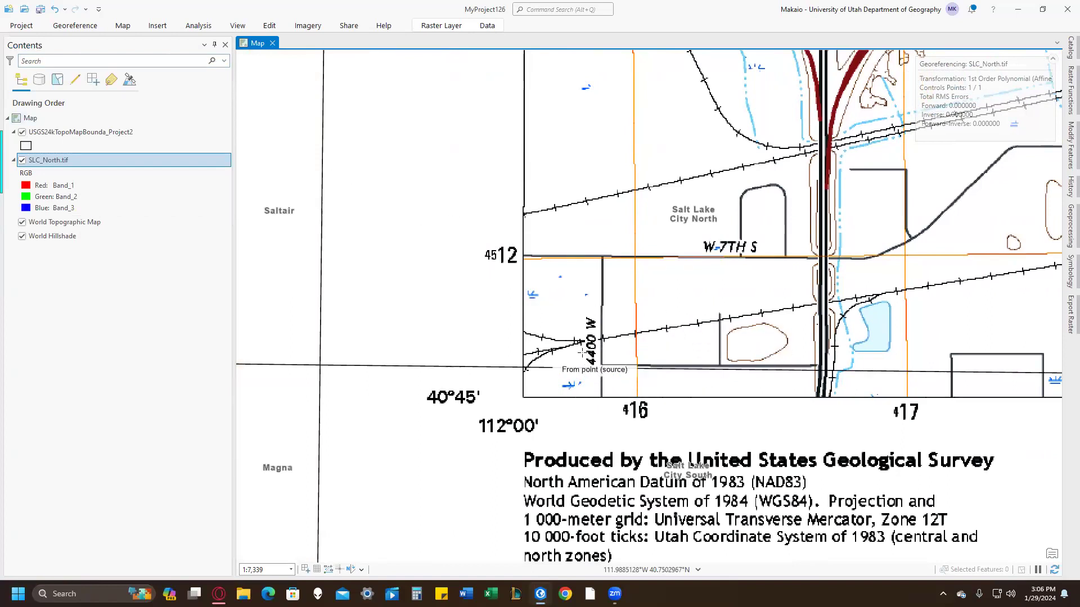
scroll(675, 313, "down", 4)
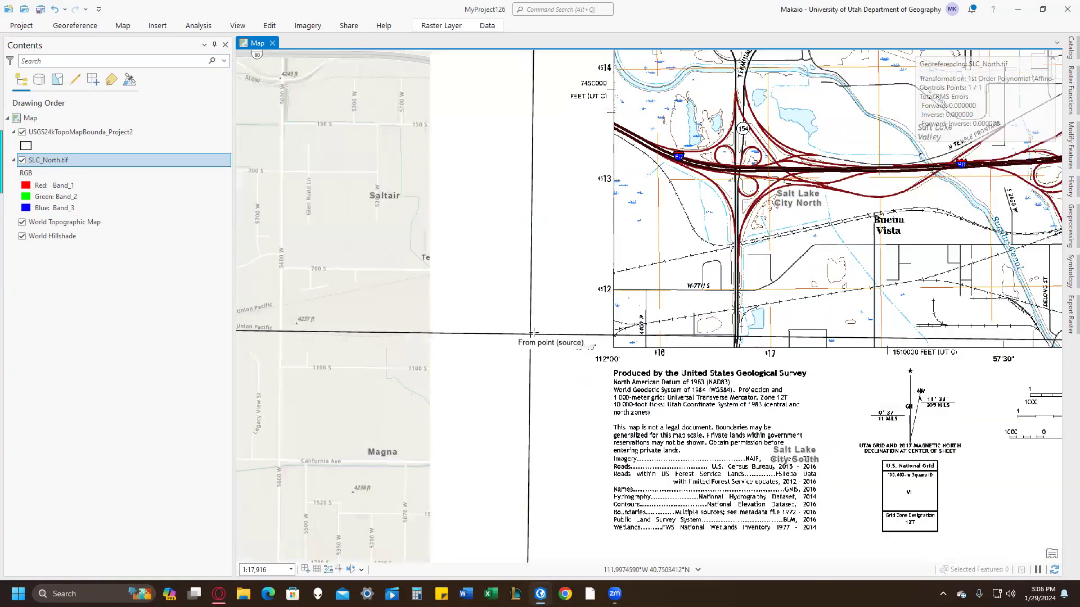
scroll(586, 352, "up", 6)
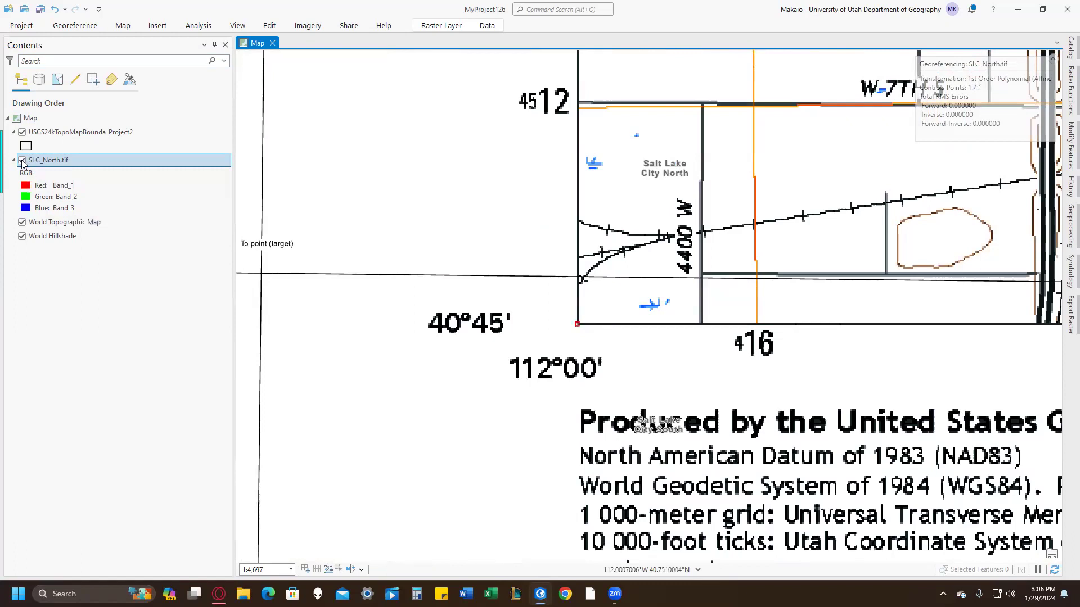
left_click(22, 160)
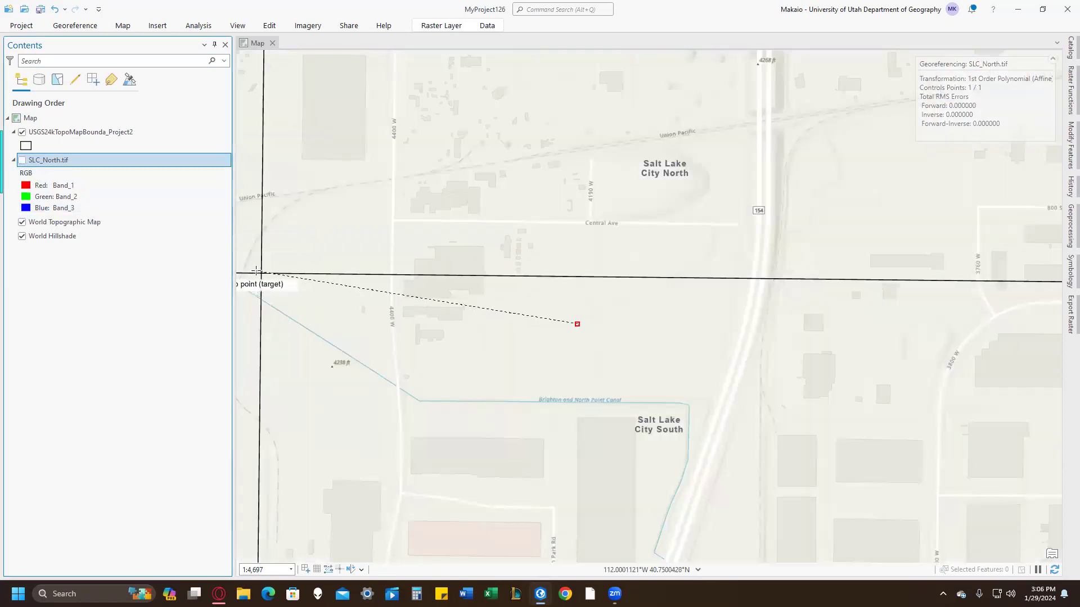
left_click(261, 274)
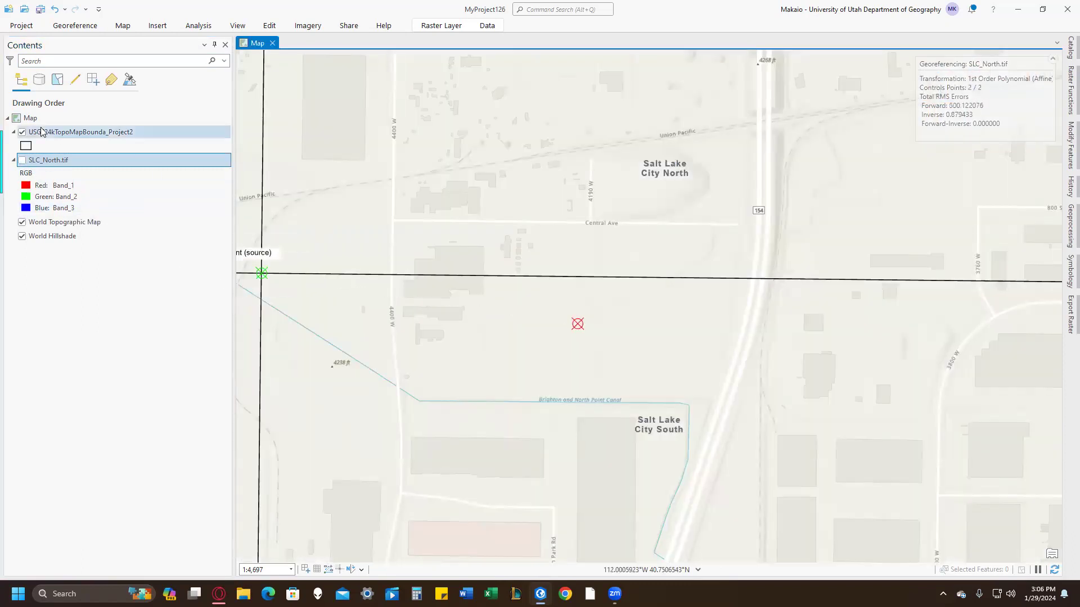
Apply the southwest control point, show SLC_North.tif again and check the sheet's alignment along its southern edge
left_click(75, 29)
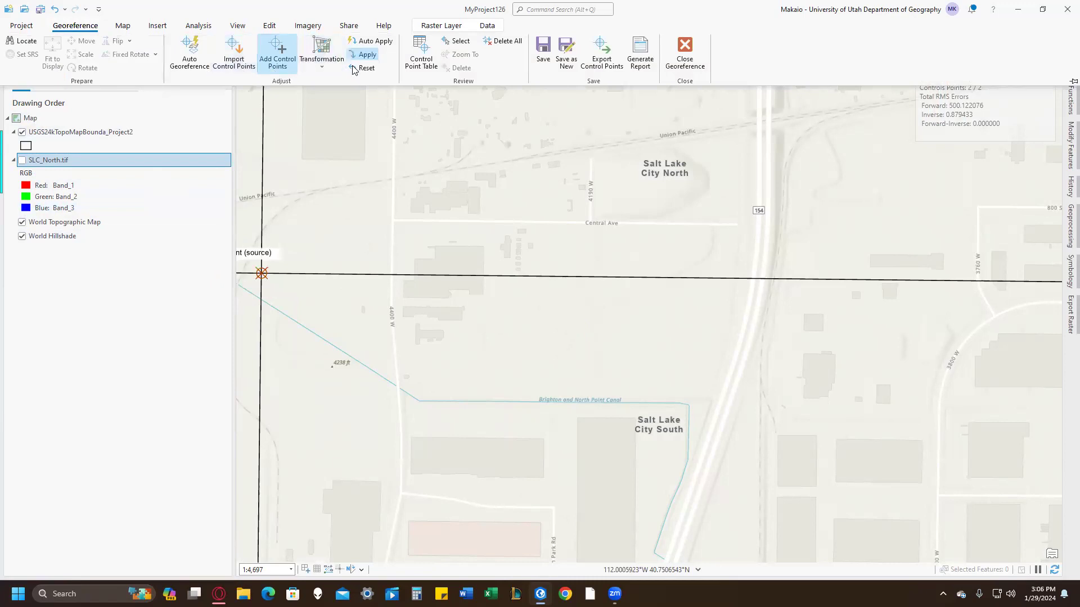
left_click(23, 161)
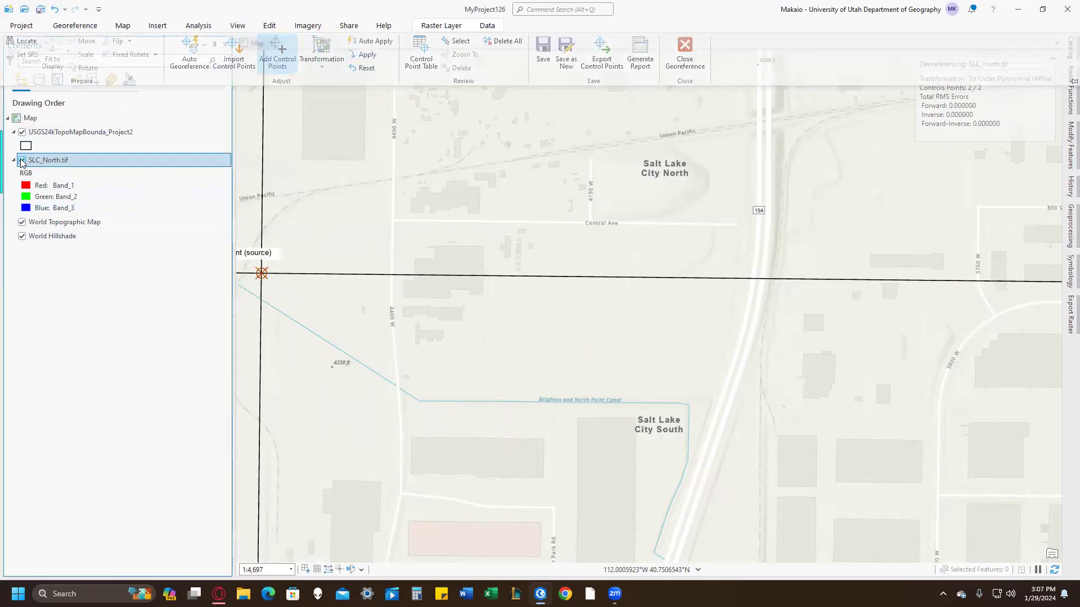
scroll(702, 185, "down", 8)
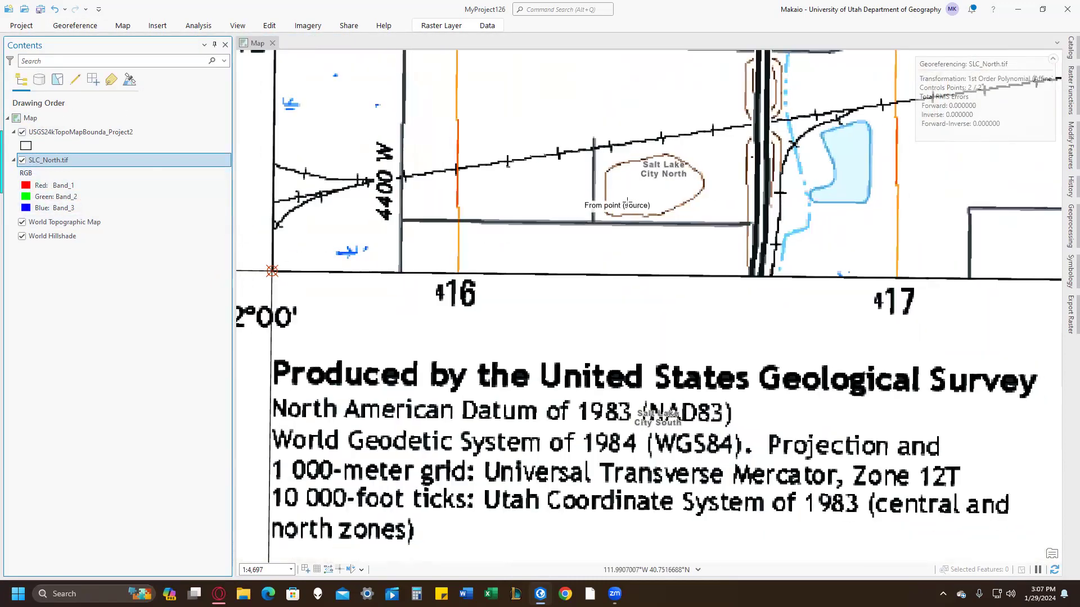
scroll(698, 186, "up", 3)
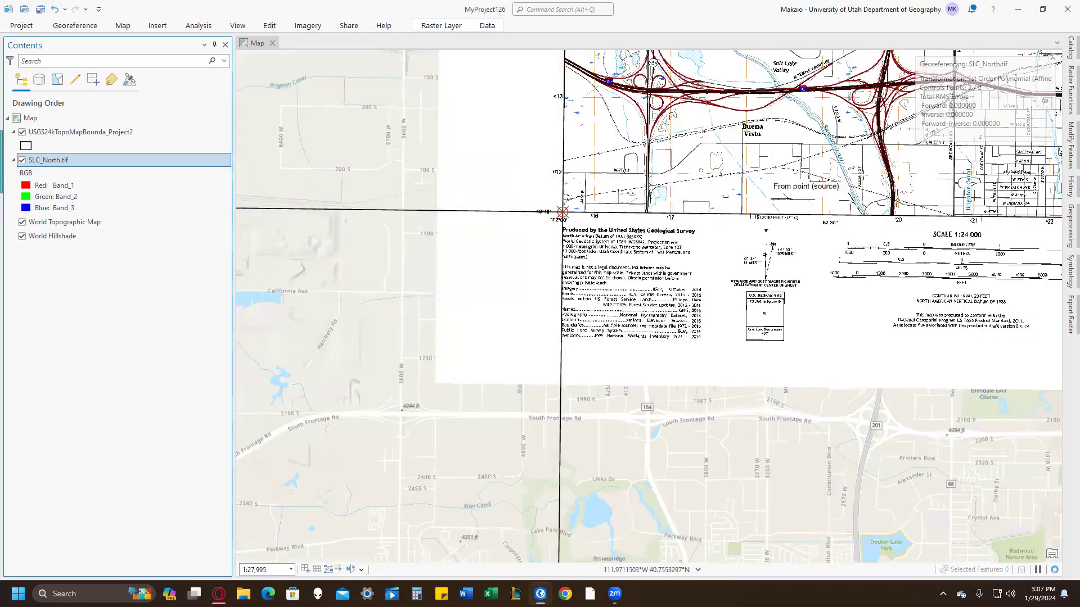
left_click_drag(942, 222, 648, 267)
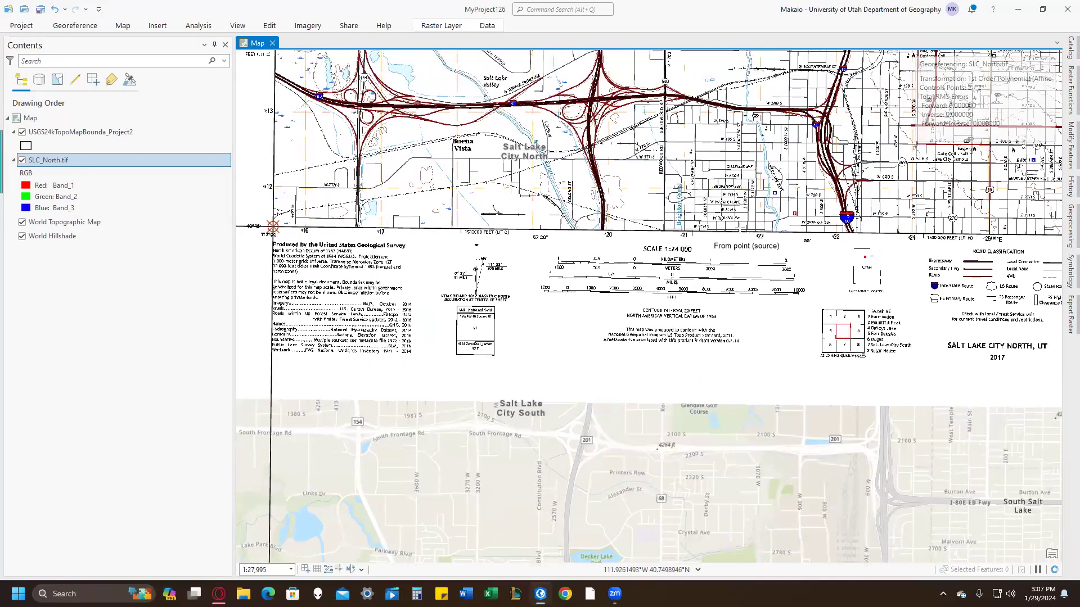
Add a third control point from the sheet's northwest corner to the quadrangle's northwest boundary corner, hiding SLC_North.tif to place the target
left_click_drag(699, 241, 702, 424)
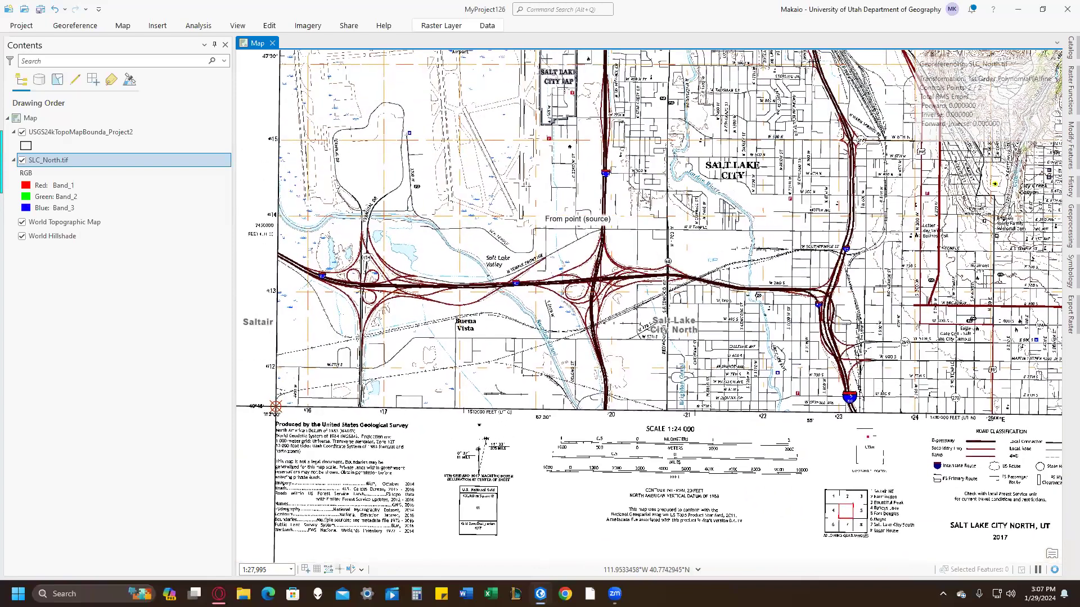
scroll(439, 158, "down", 3)
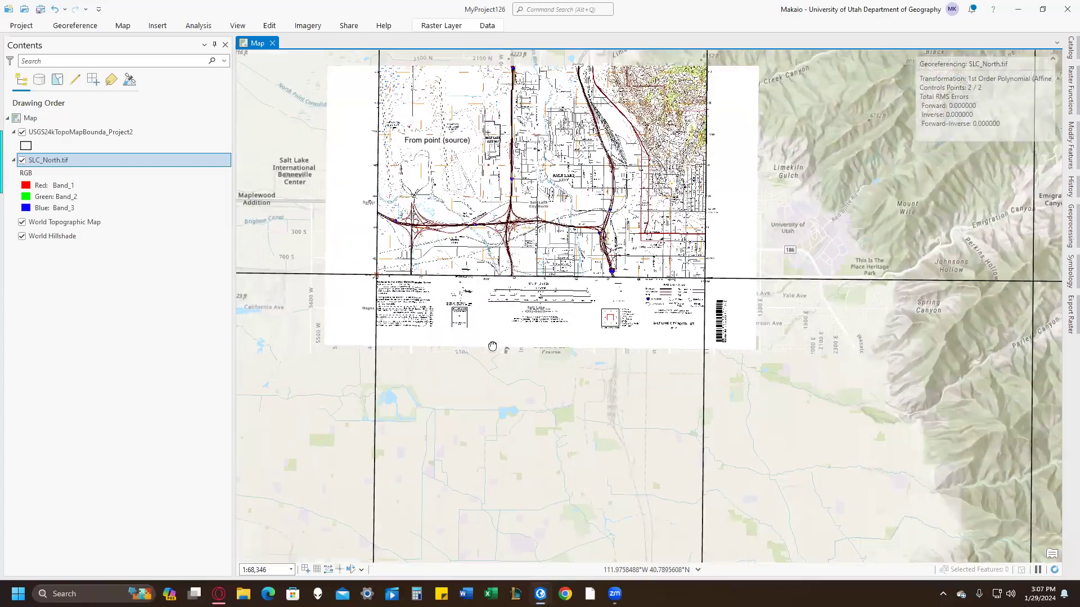
left_click_drag(511, 123, 565, 325)
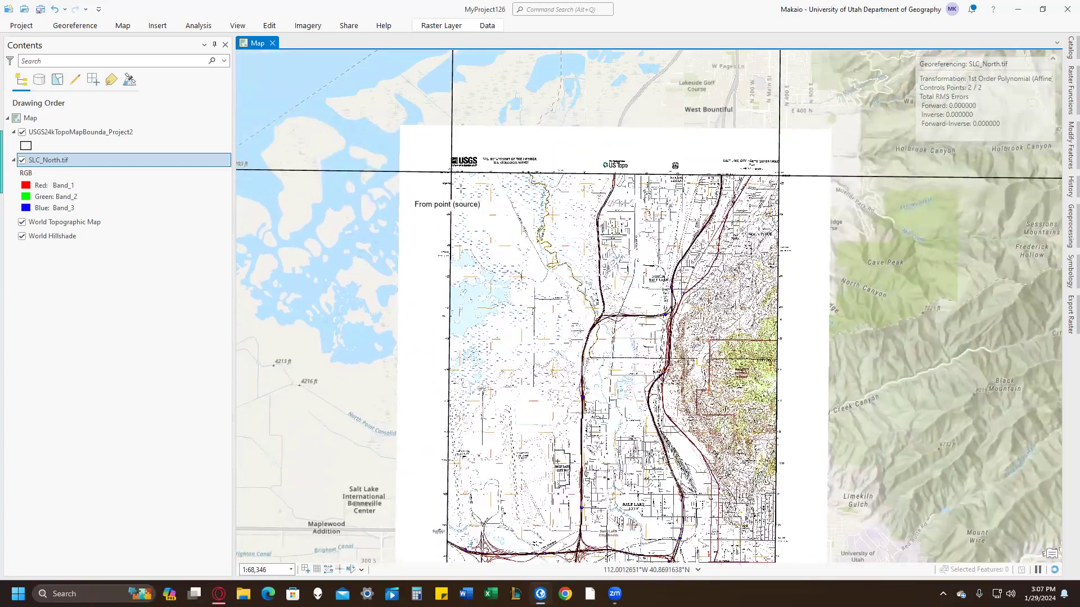
scroll(427, 158, "up", 3)
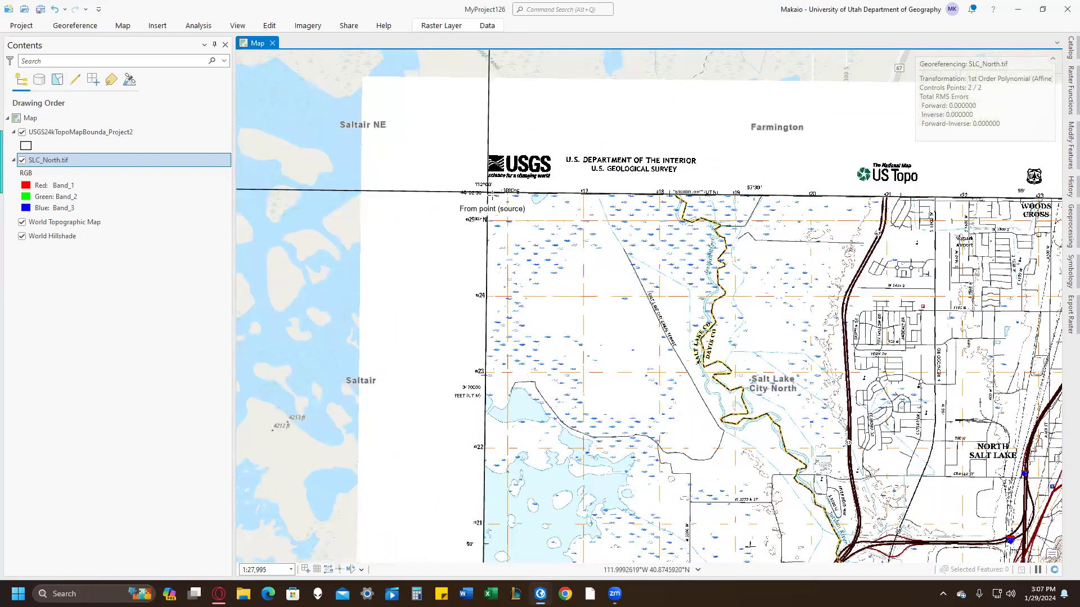
scroll(491, 195, "up", 4)
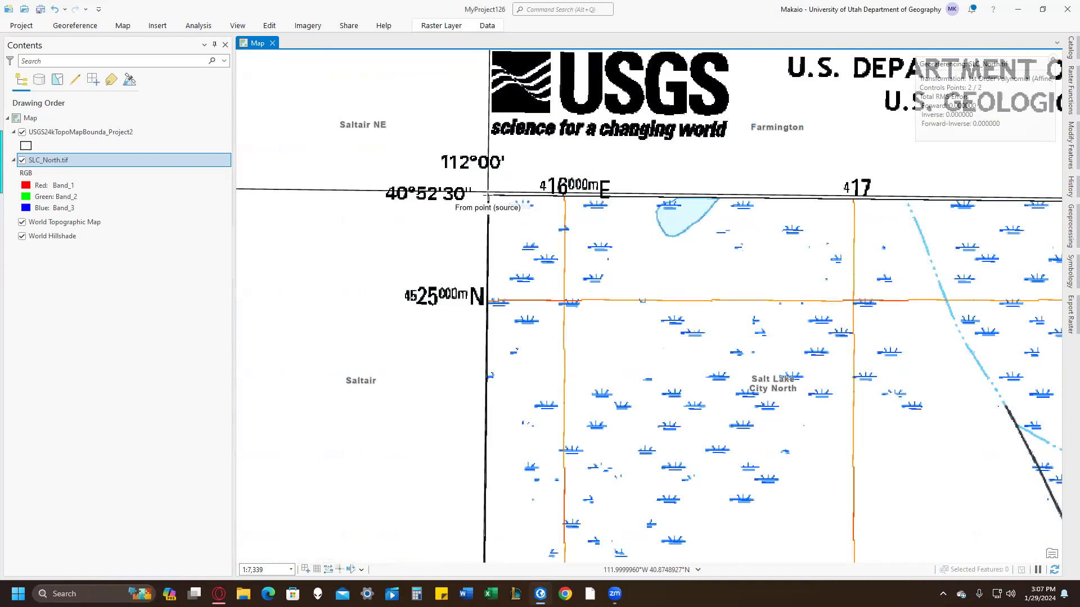
left_click(476, 194)
left_click(22, 161)
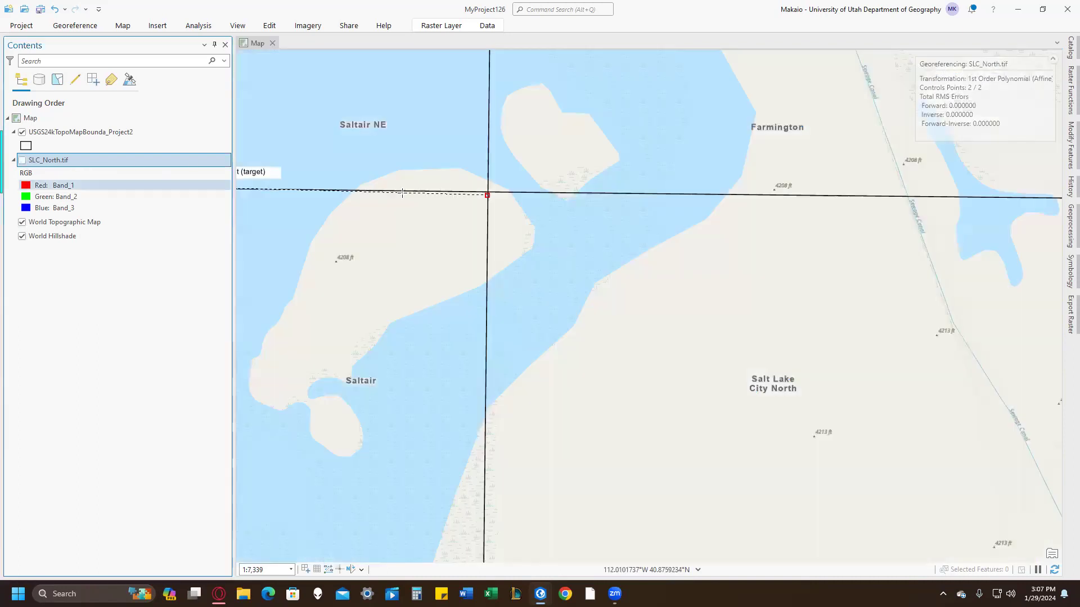
scroll(494, 190, "up", 3)
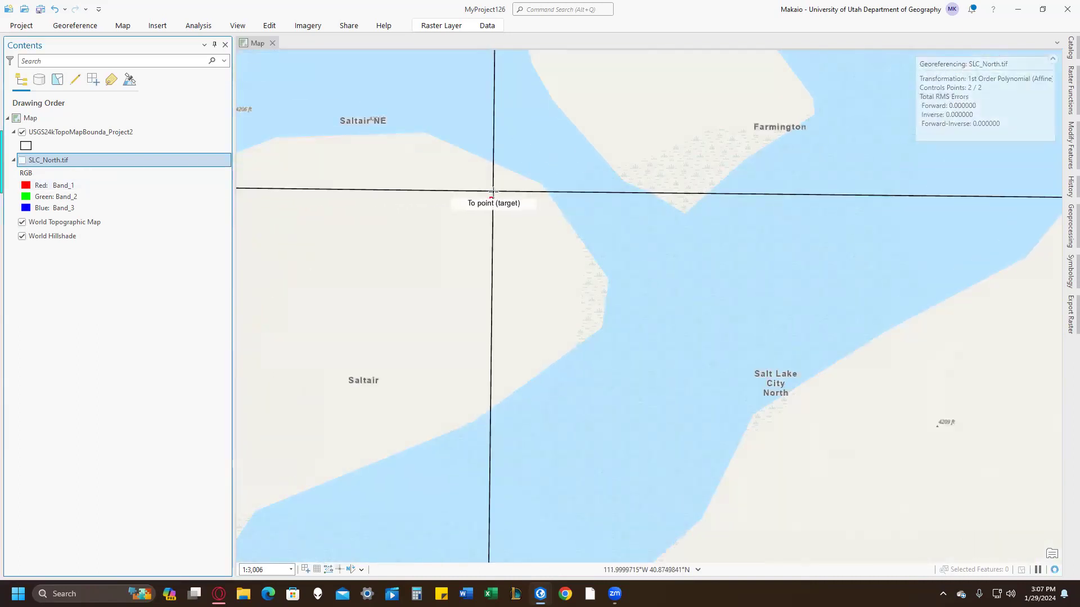
left_click(493, 192)
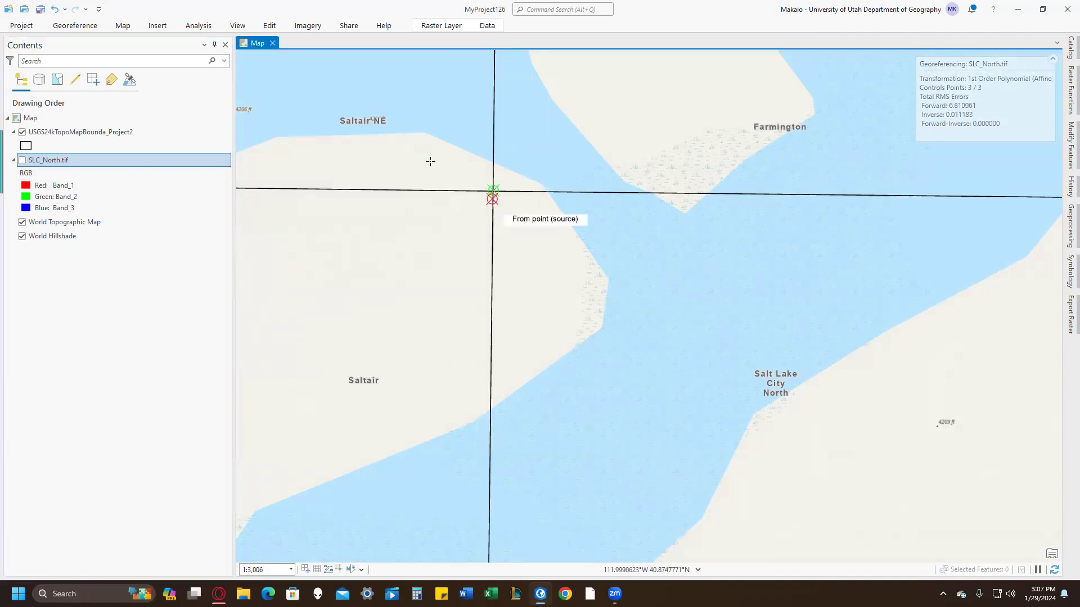
Apply the northwest control point to the raster and show the SLC_North.tif layer again
left_click(91, 26)
left_click(365, 56)
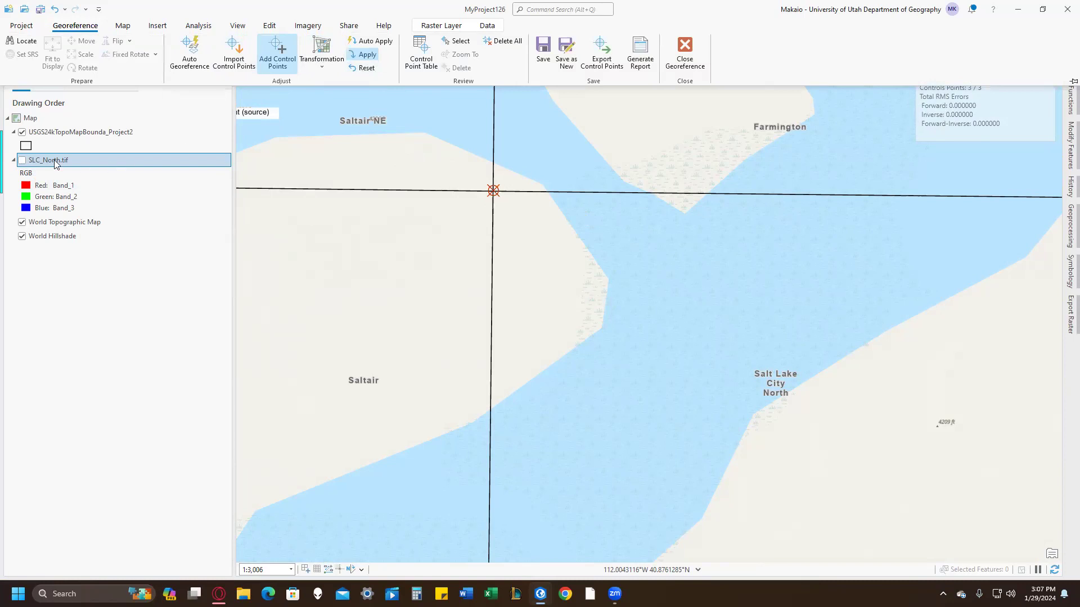
left_click(22, 160)
left_click(22, 161)
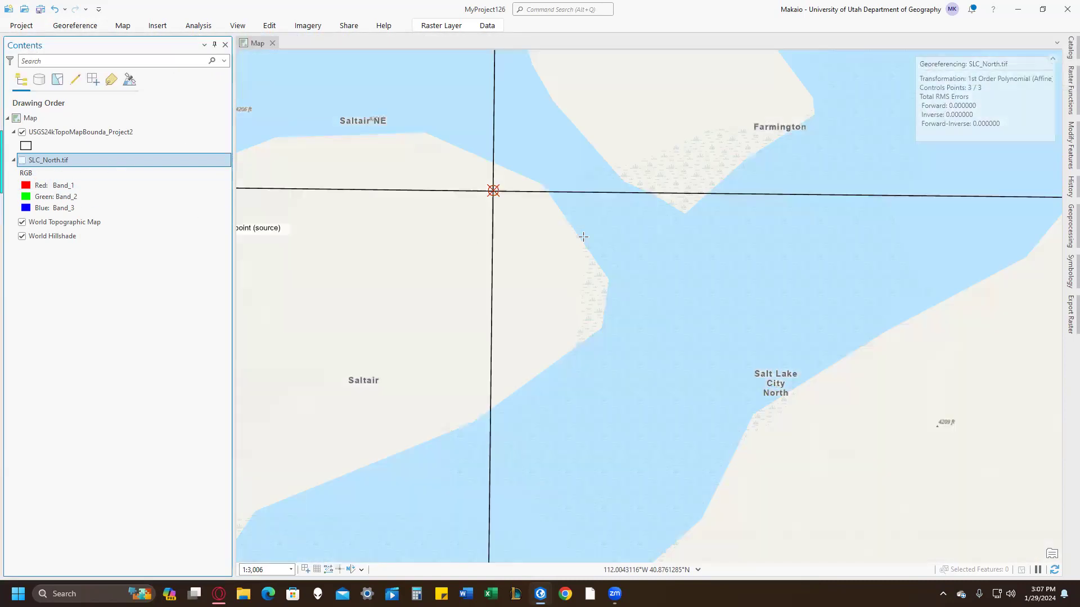
left_click_drag(837, 257, 222, 212)
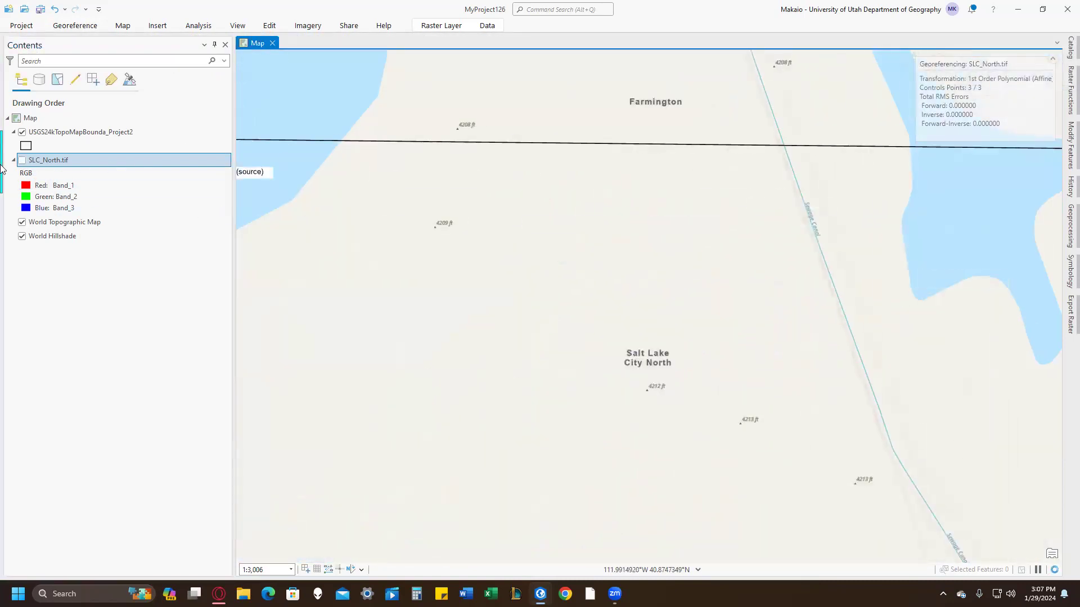
left_click(22, 161)
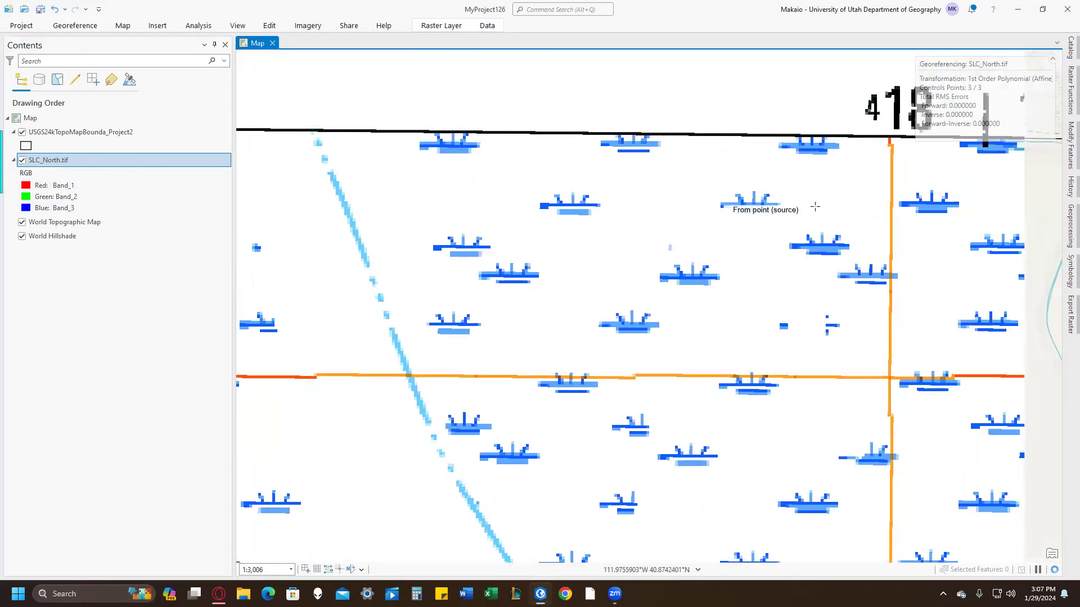
Add a fourth control point from the sheet's northeast corner to the quadrangle's northeast boundary corner, hiding SLC_North.tif to place the target
scroll(815, 206, "down", 6)
left_click_drag(894, 242, 649, 227)
left_click_drag(993, 223, 253, 211)
left_click_drag(977, 201, 199, 191)
left_click_drag(969, 205, 760, 195)
scroll(649, 169, "up", 3)
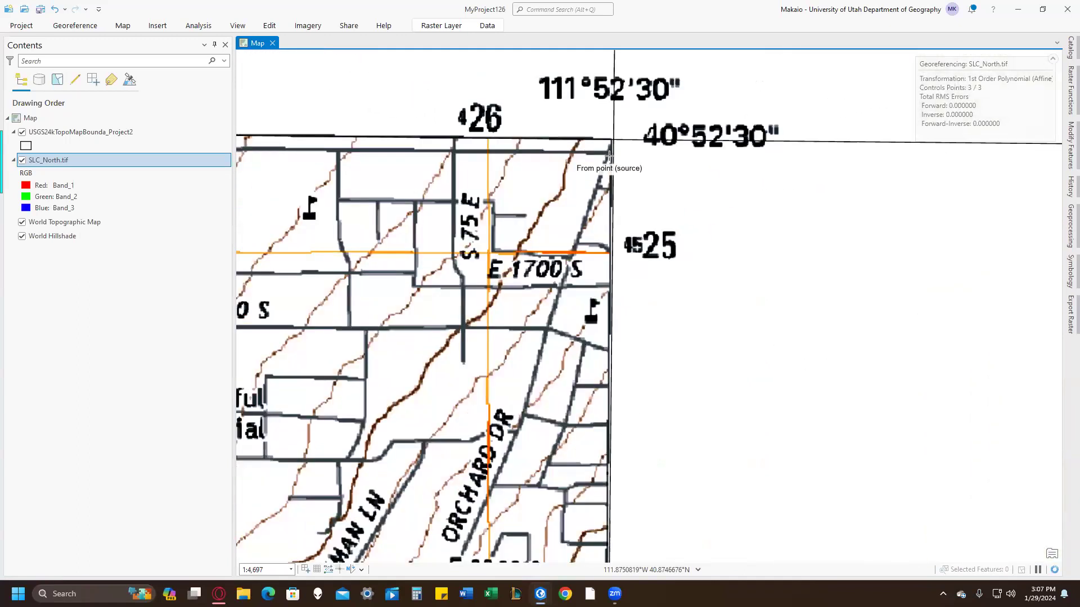
scroll(629, 151, "up", 3)
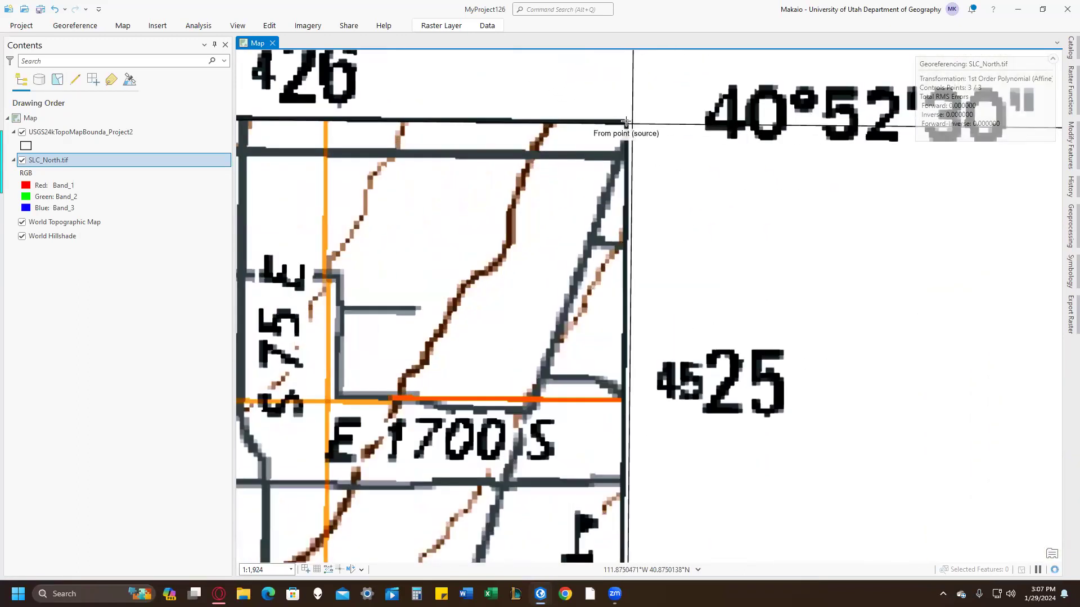
left_click(626, 122)
left_click(22, 160)
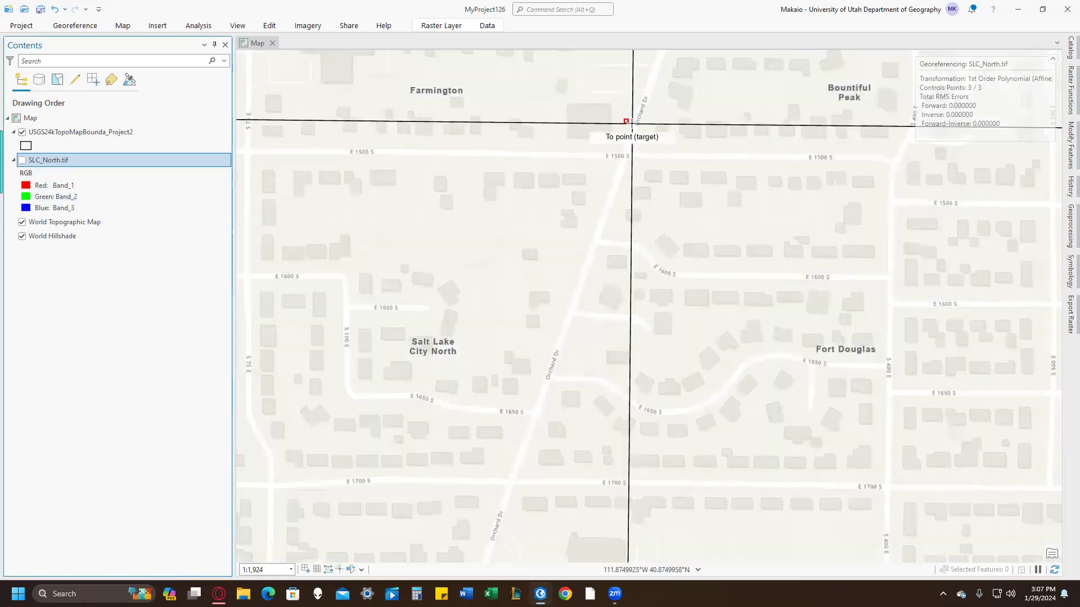
left_click(632, 124)
Apply the northeast control point, show SLC_North.tif again and check the sheet's alignment against the quadrangle boundary
left_click(79, 25)
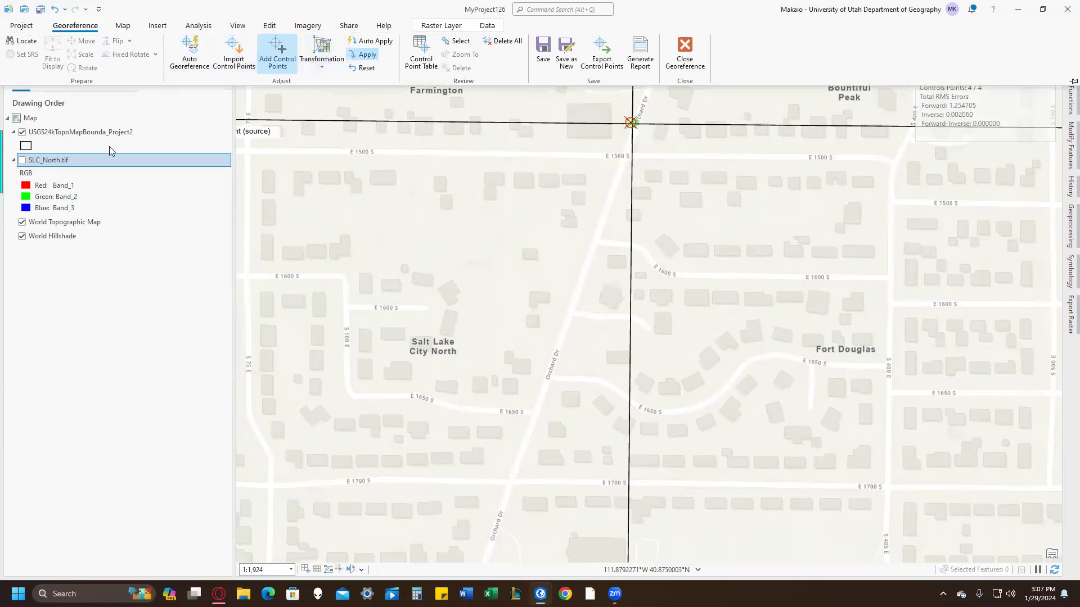
left_click(22, 160)
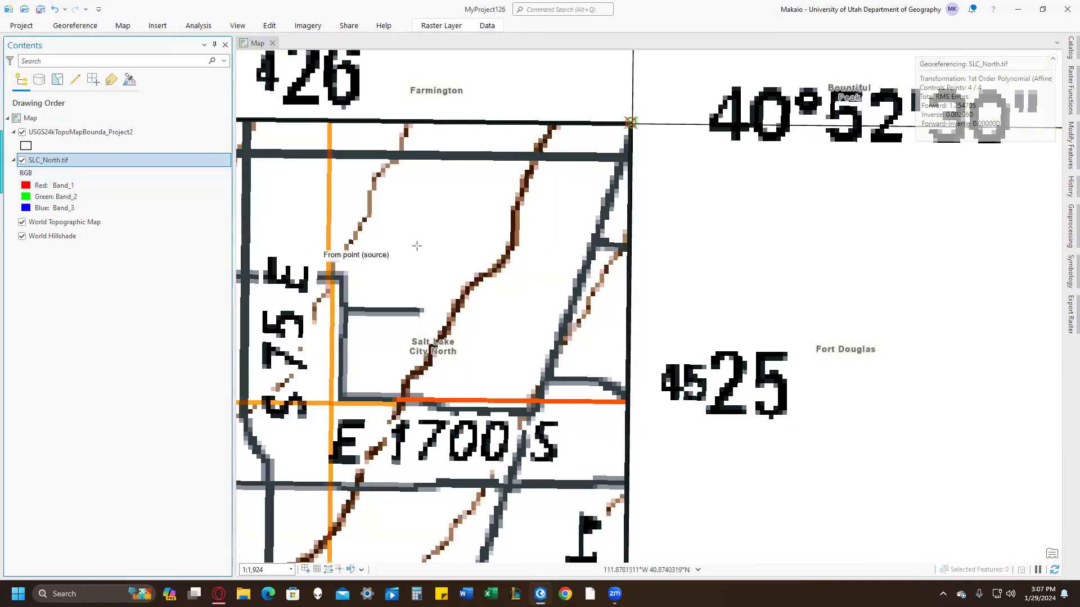
scroll(492, 319, "down", 6)
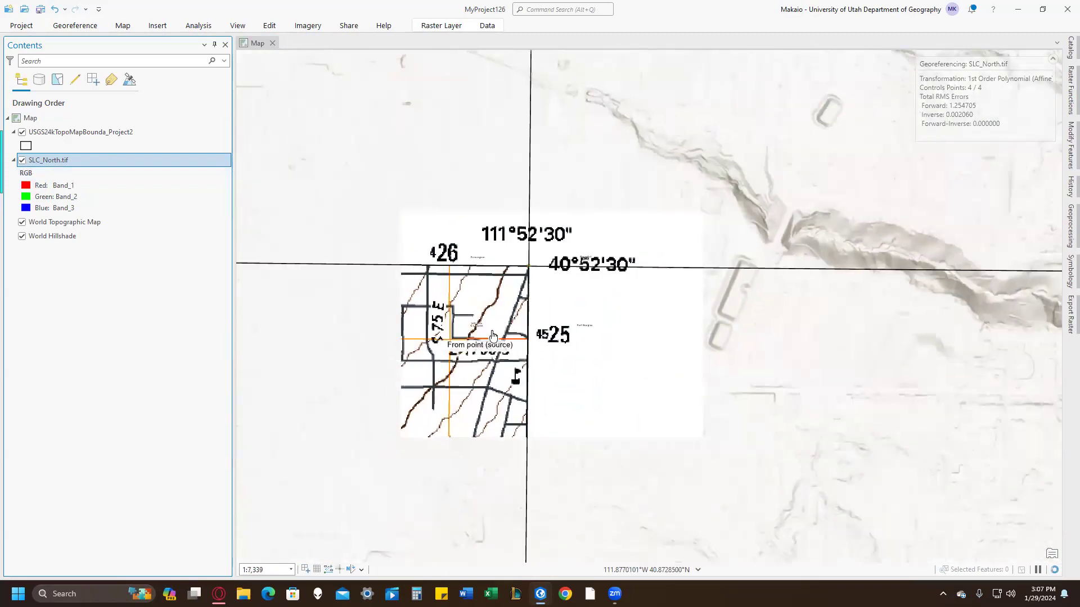
left_click_drag(513, 336, 733, 183)
scroll(679, 206, "down", 5)
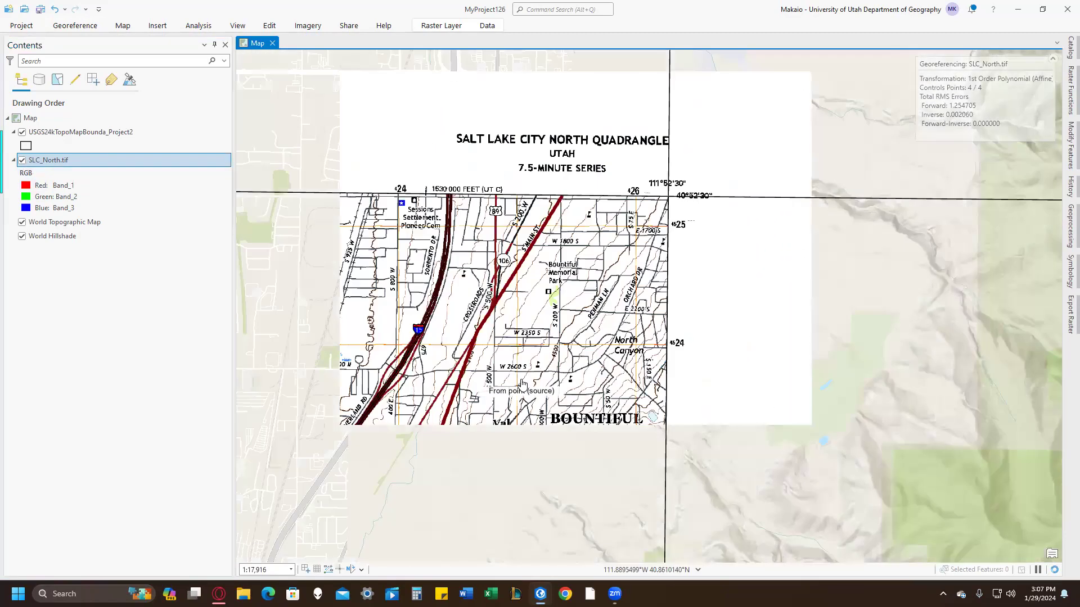
left_click_drag(523, 385, 731, 168)
left_click_drag(564, 277, 785, 229)
scroll(637, 288, "down", 6)
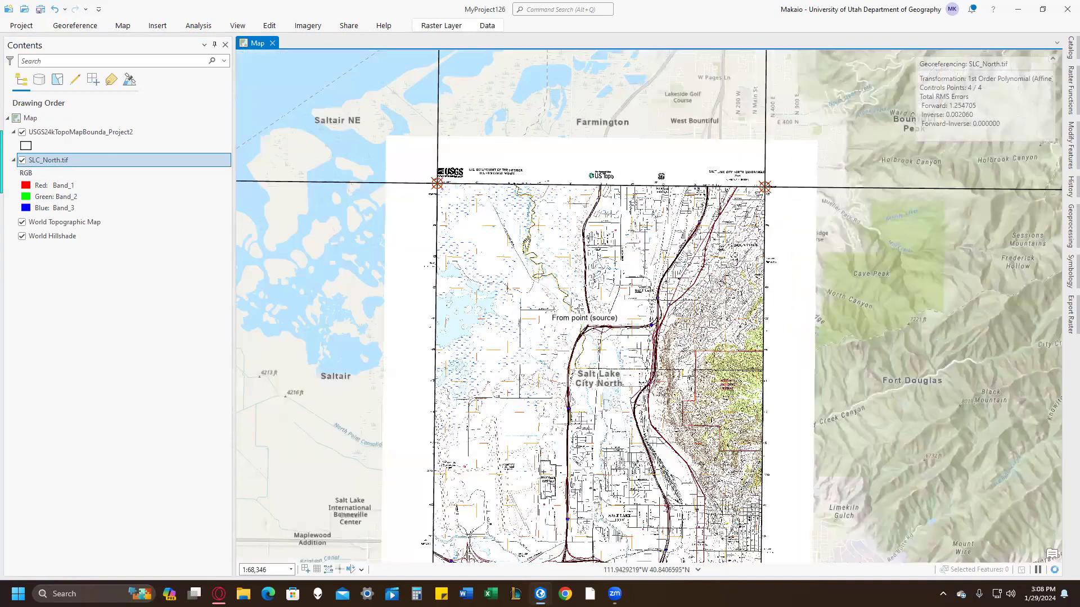
left_click_drag(616, 296, 699, 135)
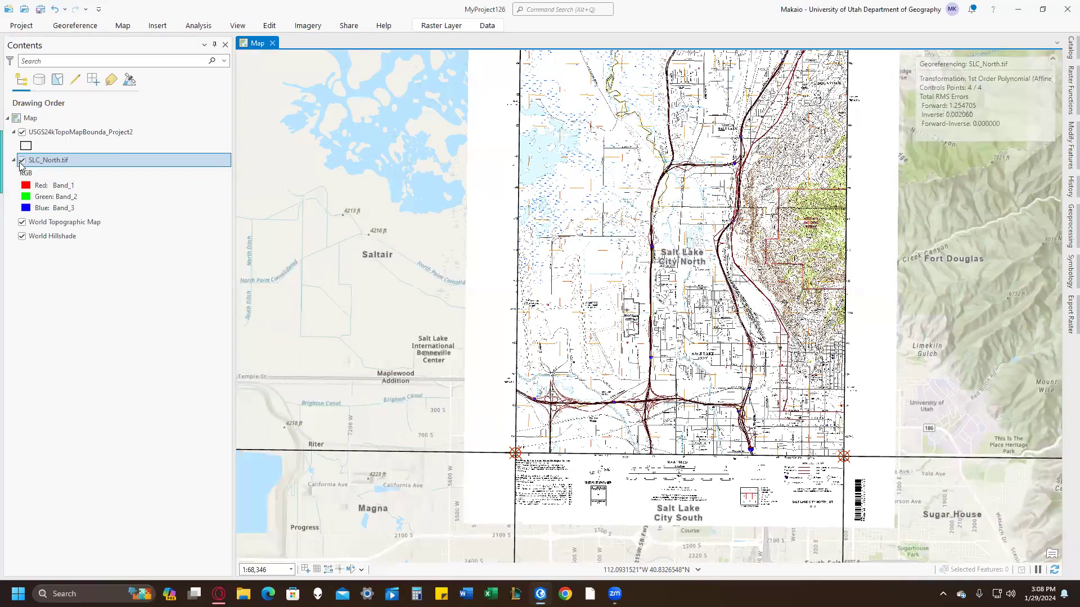
Toggle the SLC_North.tif layer off and on to compare its roads and water features with the basemap, leaving it visible
left_click(22, 161)
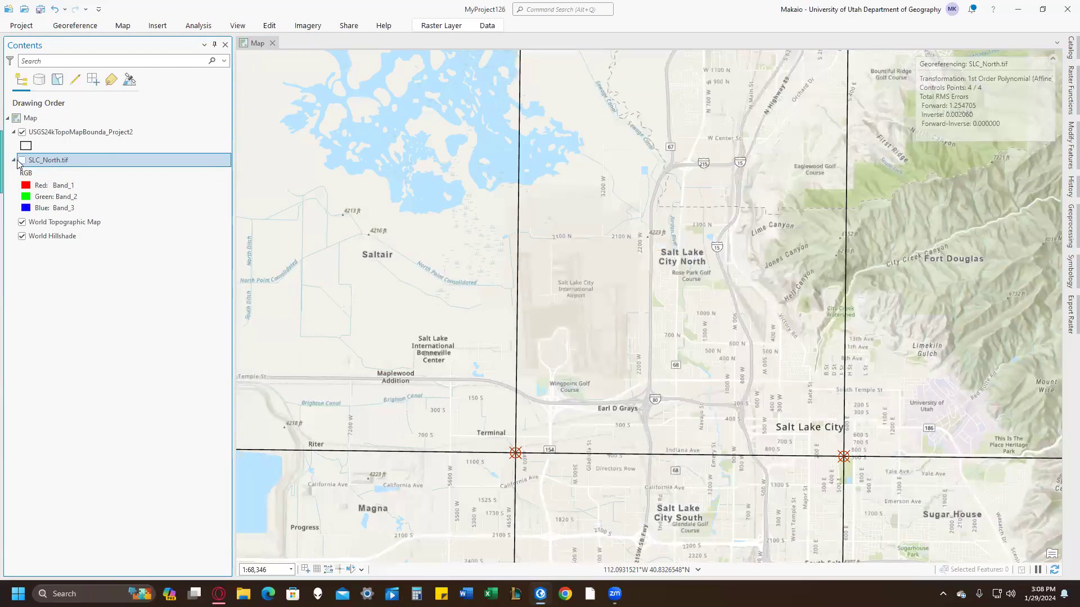
left_click(22, 162)
left_click(23, 162)
left_click(22, 162)
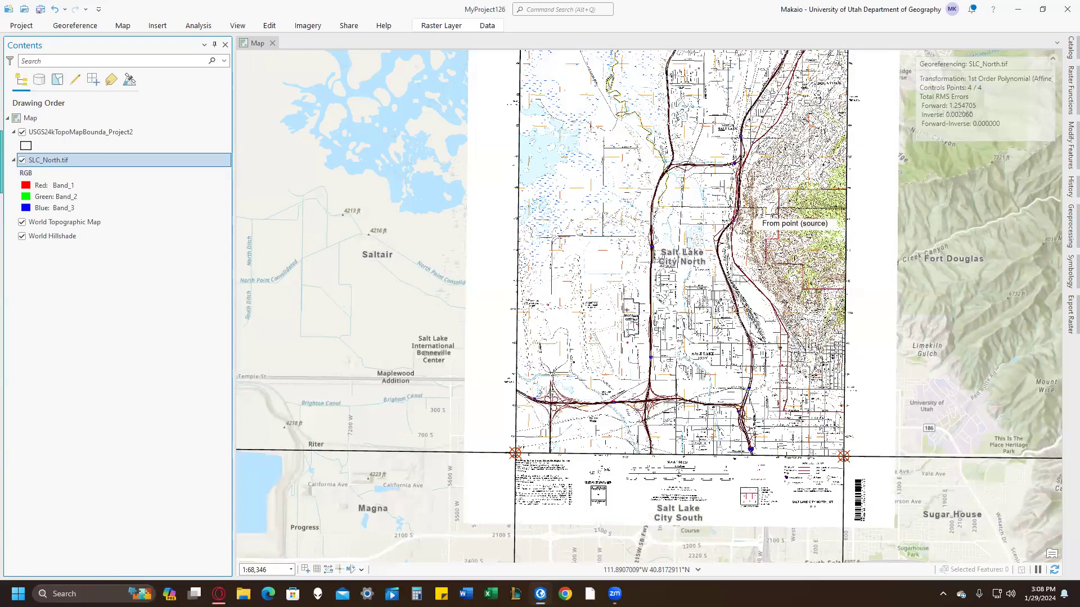
scroll(756, 101, "up", 5)
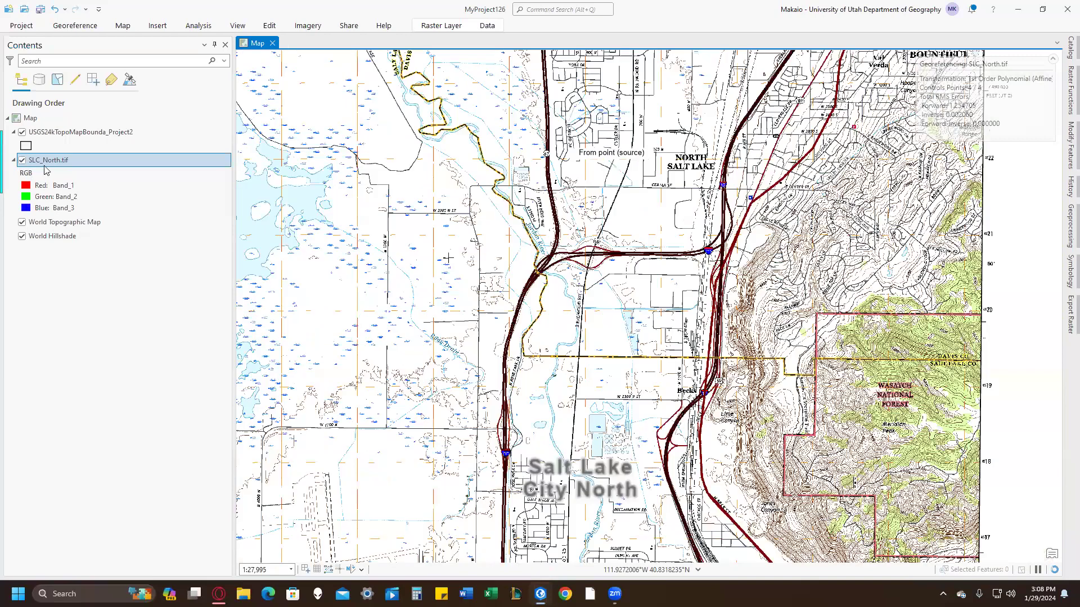
left_click(22, 162)
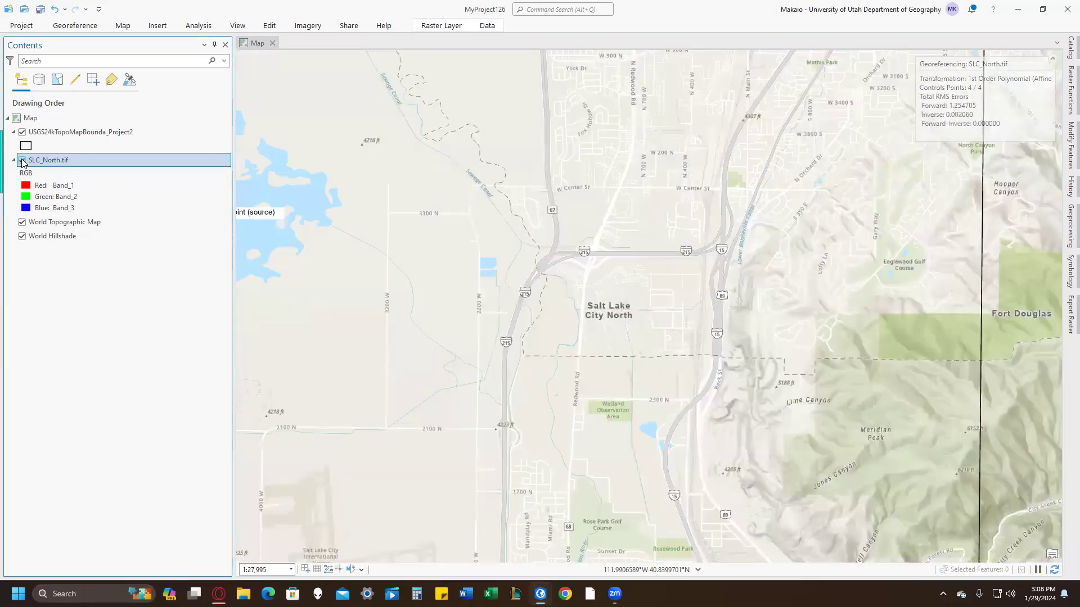
left_click(23, 162)
left_click(22, 162)
left_click(23, 162)
left_click(23, 162)
left_click(22, 162)
left_click(22, 162)
left_click(23, 162)
left_click(22, 162)
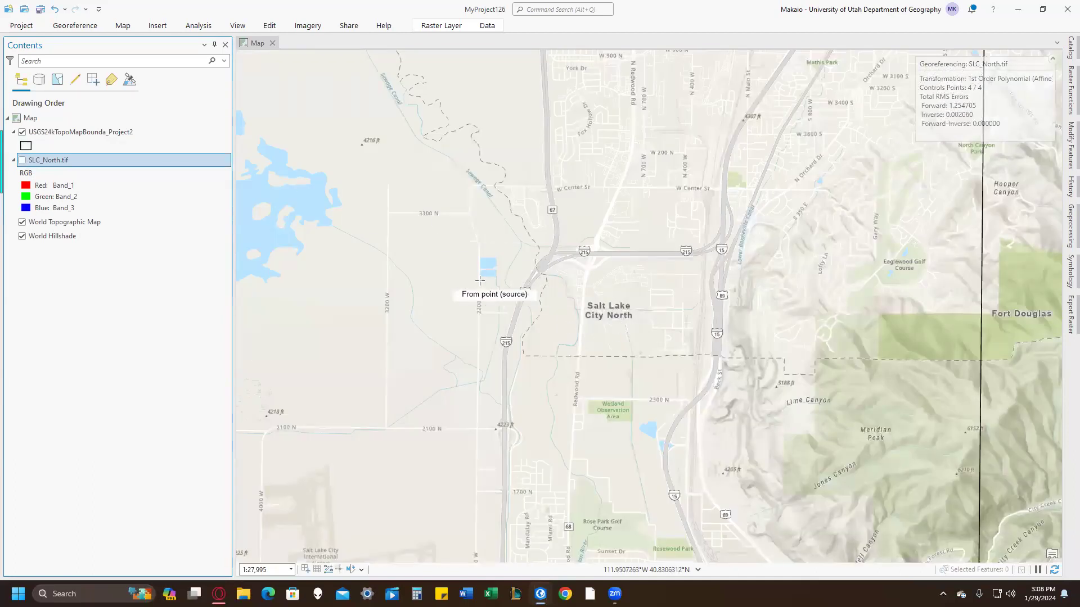
left_click_drag(498, 285, 652, 279)
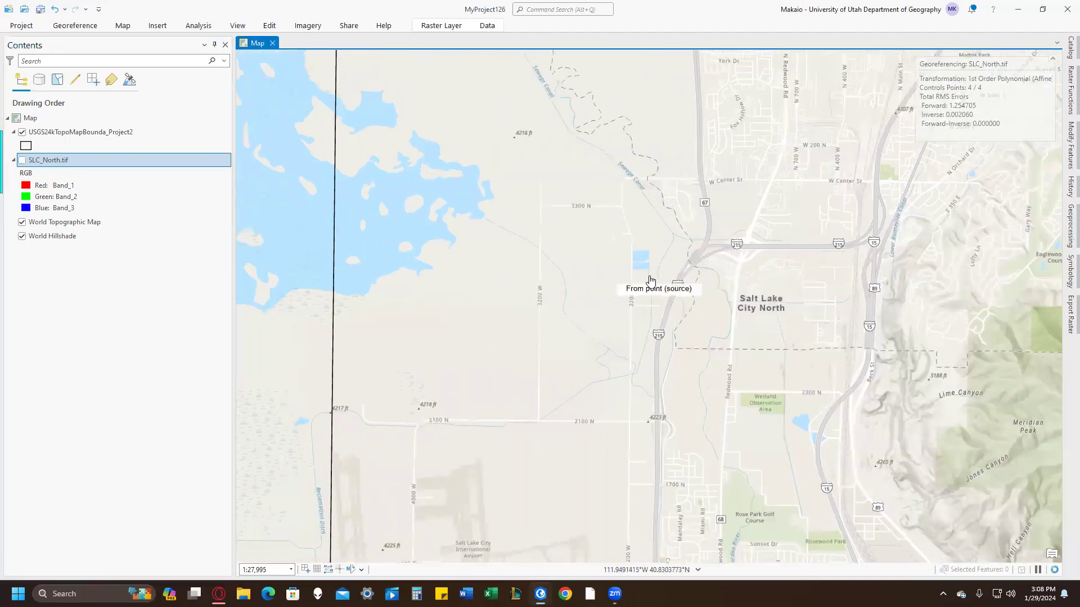
scroll(792, 289, "down", 3)
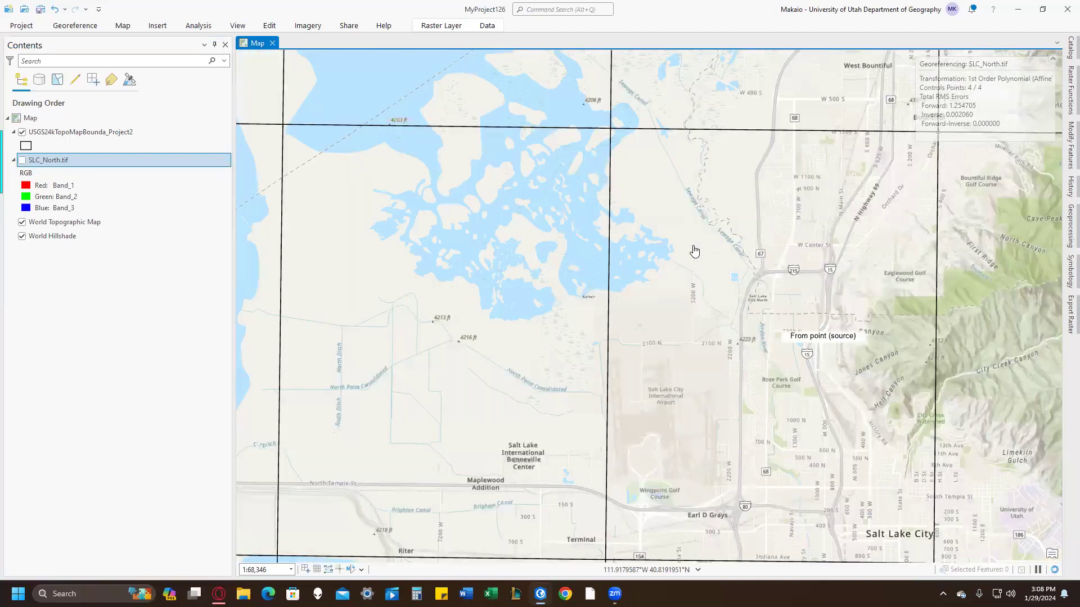
left_click(22, 162)
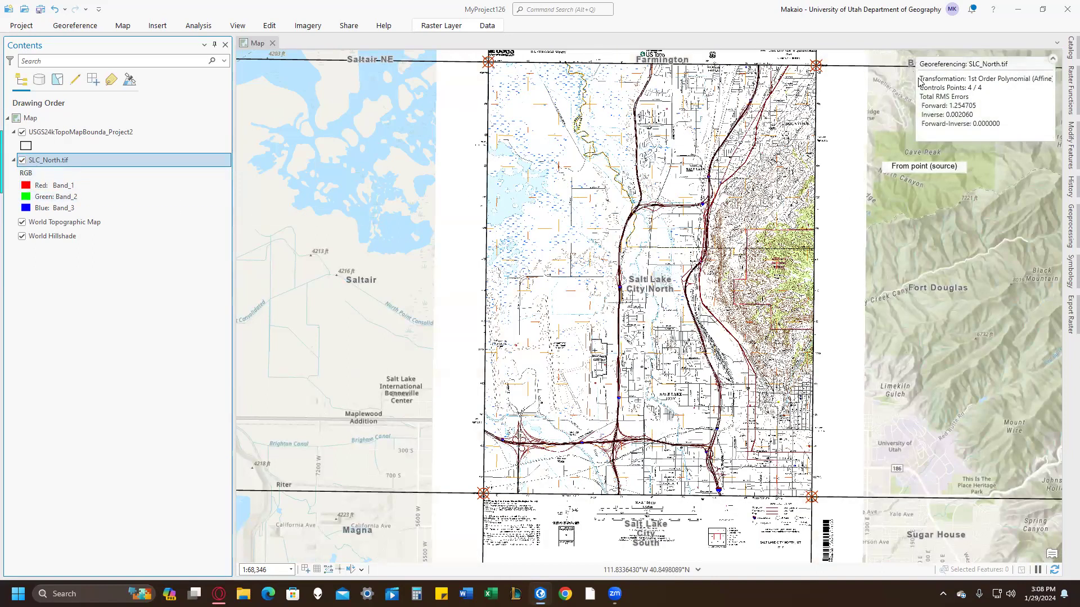
Review the transformation type and total RMS errors in the georeferencing summary on the map, and collapse the summary
left_click_drag(948, 87, 990, 102)
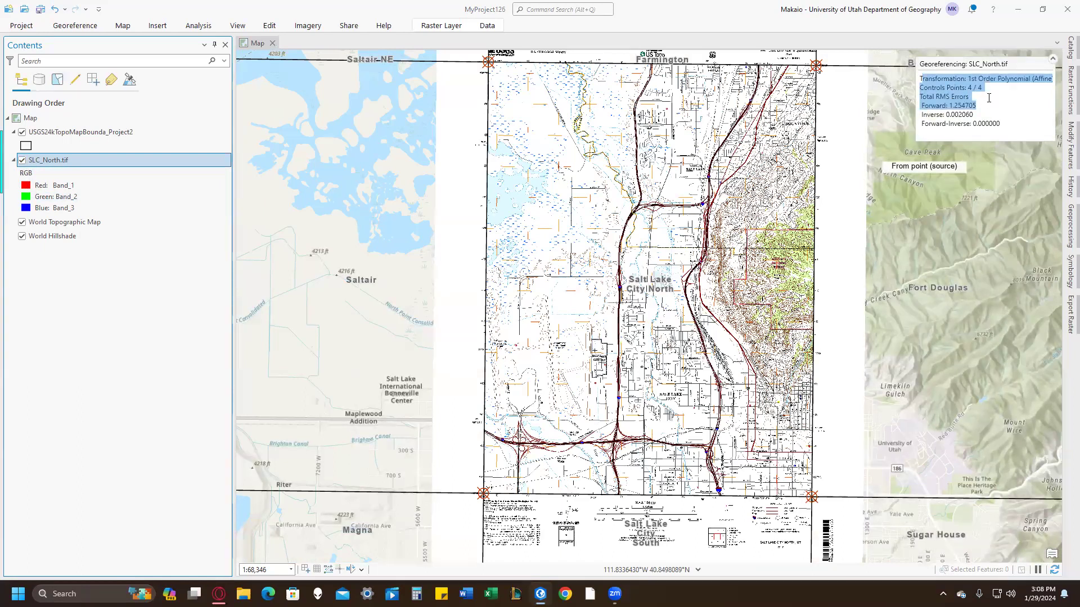
left_click(986, 91)
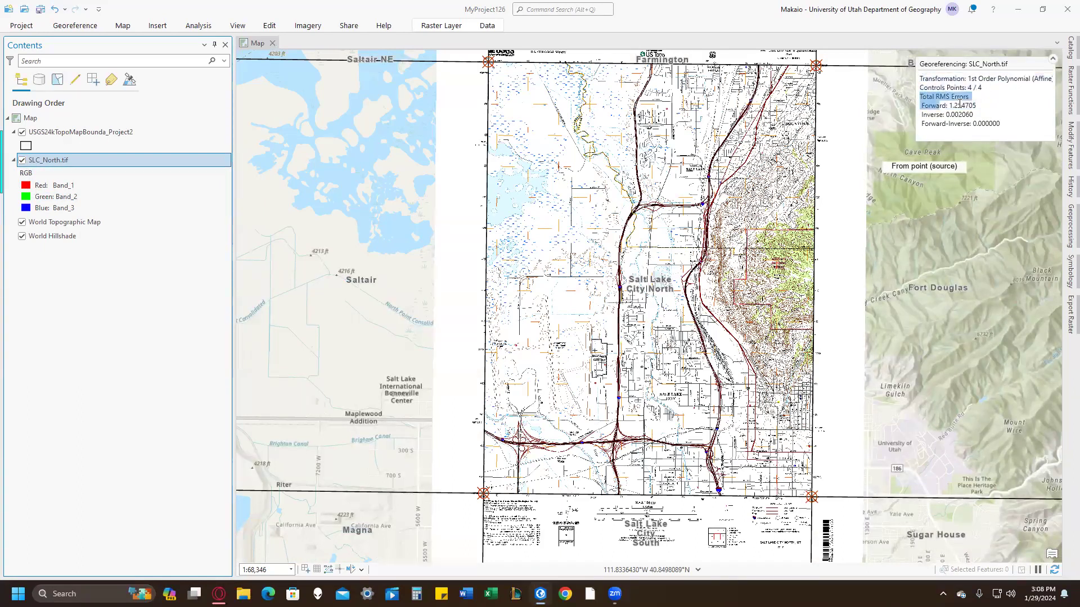
left_click_drag(960, 104, 1004, 128)
left_click(1014, 129)
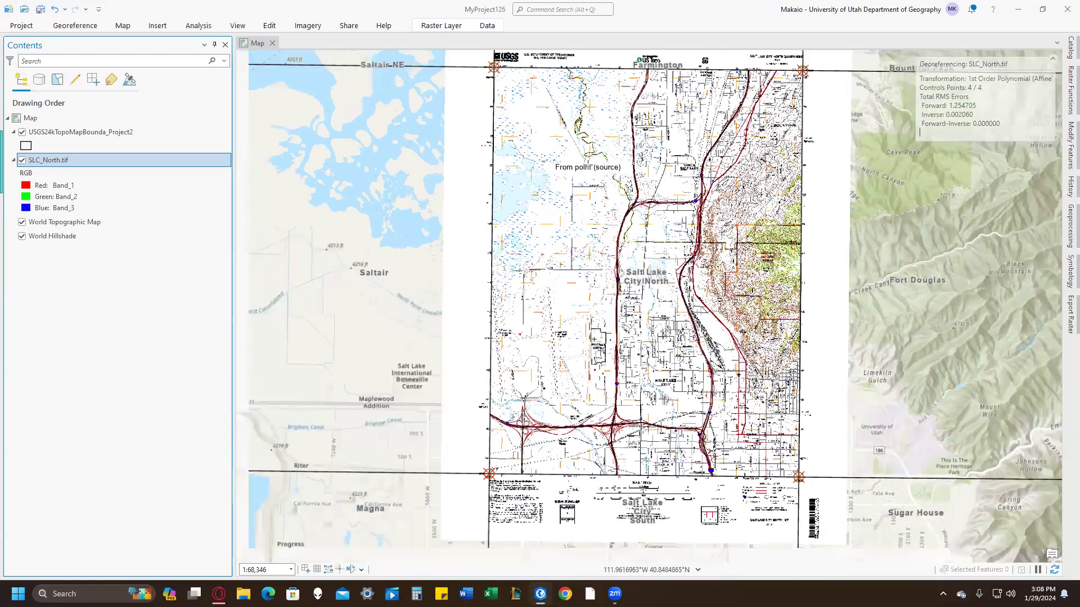
scroll(586, 156, "down", 3)
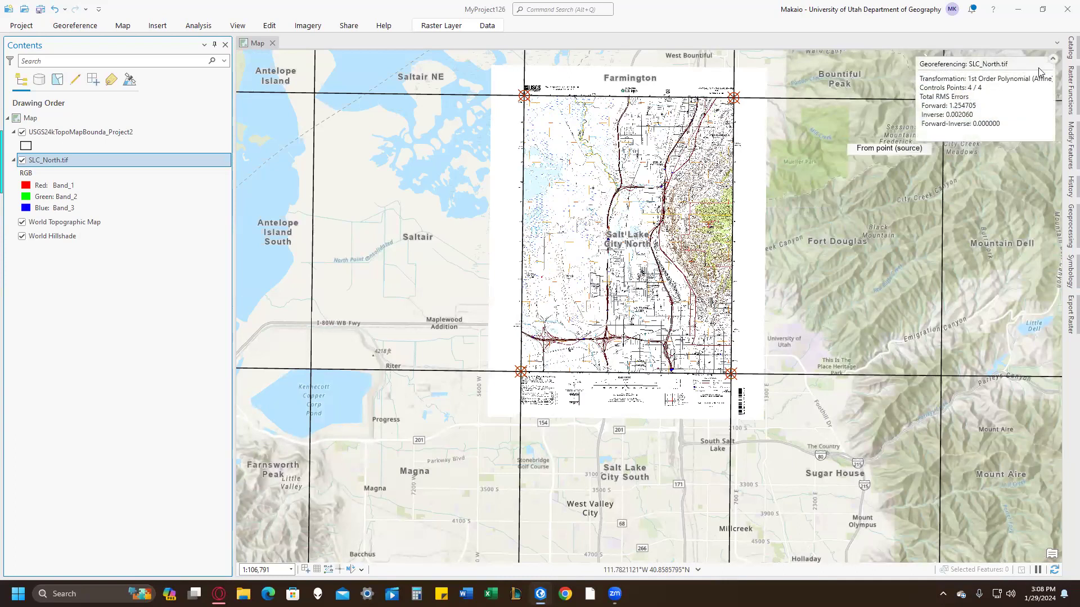
left_click(1052, 59)
In the project catalog, collapse the second Lab02Data folder and expand the first one to see its Imagery and Topographic files
left_click(1070, 48)
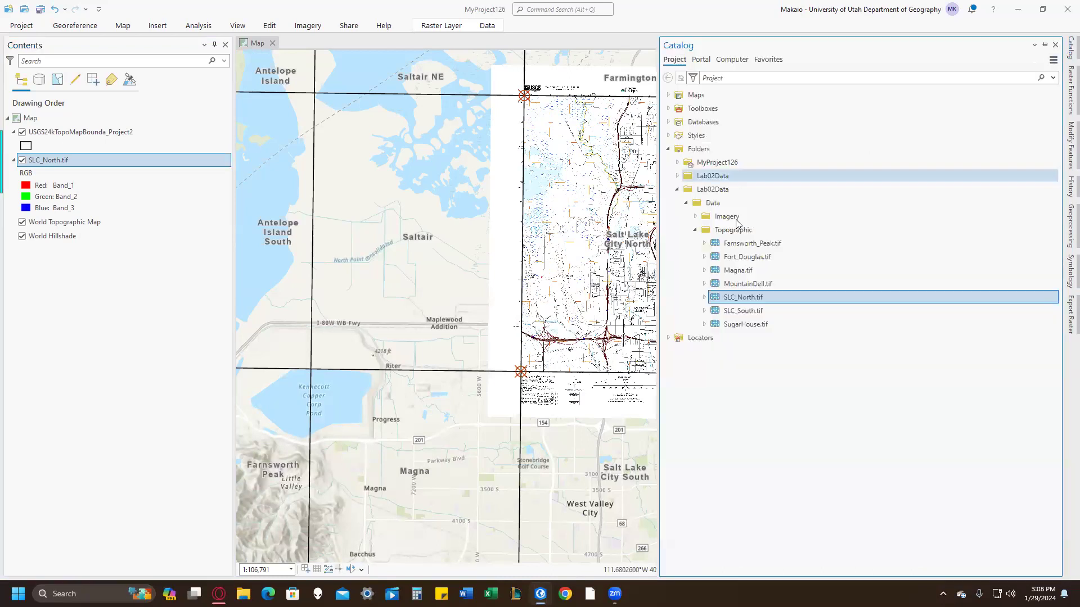
left_click(677, 189)
left_click(677, 176)
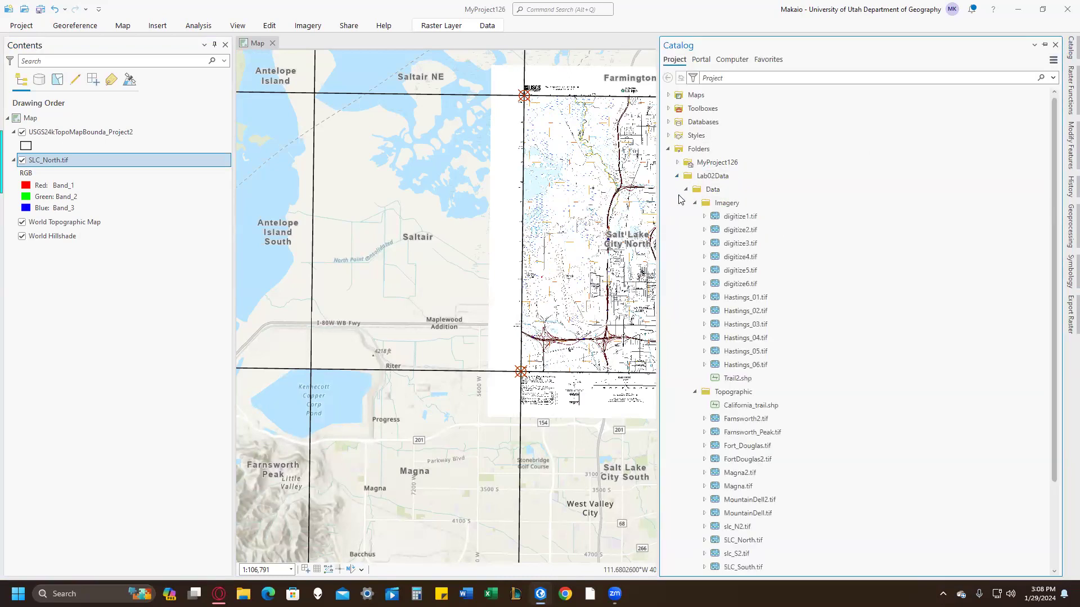
Add Farnsworth2.tif, FortDouglas2.tif and Magna2.tif from the Topographic folder to the current map
left_click(695, 203)
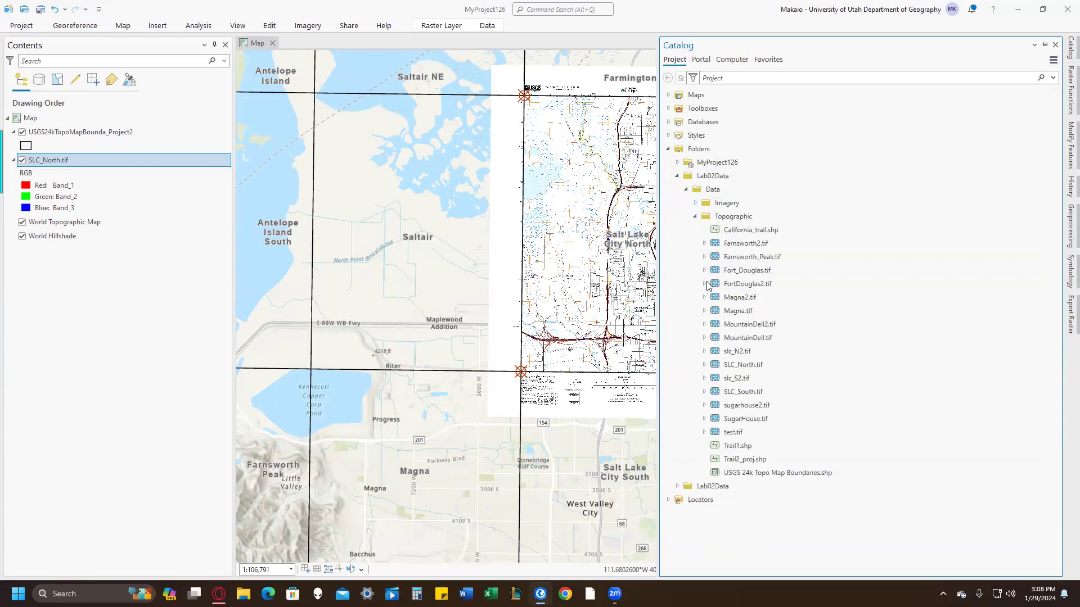
right_click(743, 243)
left_click(768, 246)
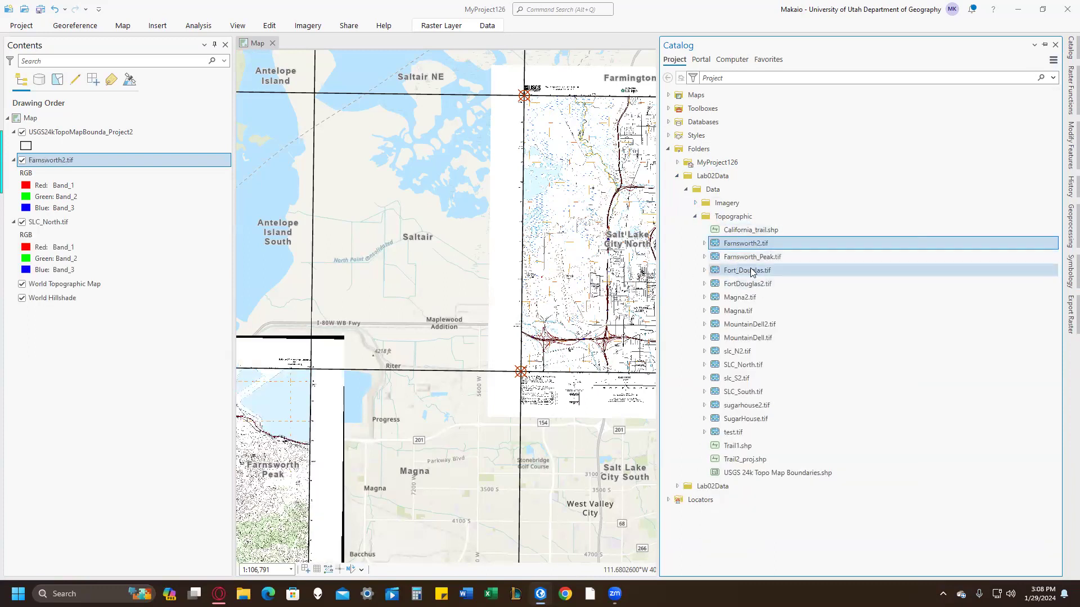
right_click(756, 284)
left_click(762, 292)
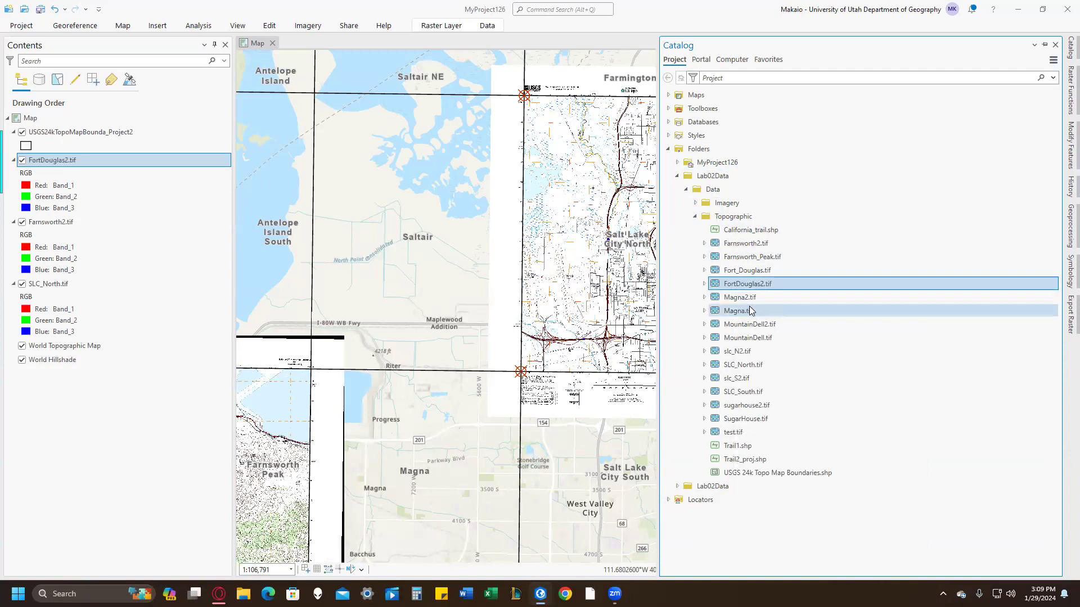
right_click(742, 297)
left_click(769, 11)
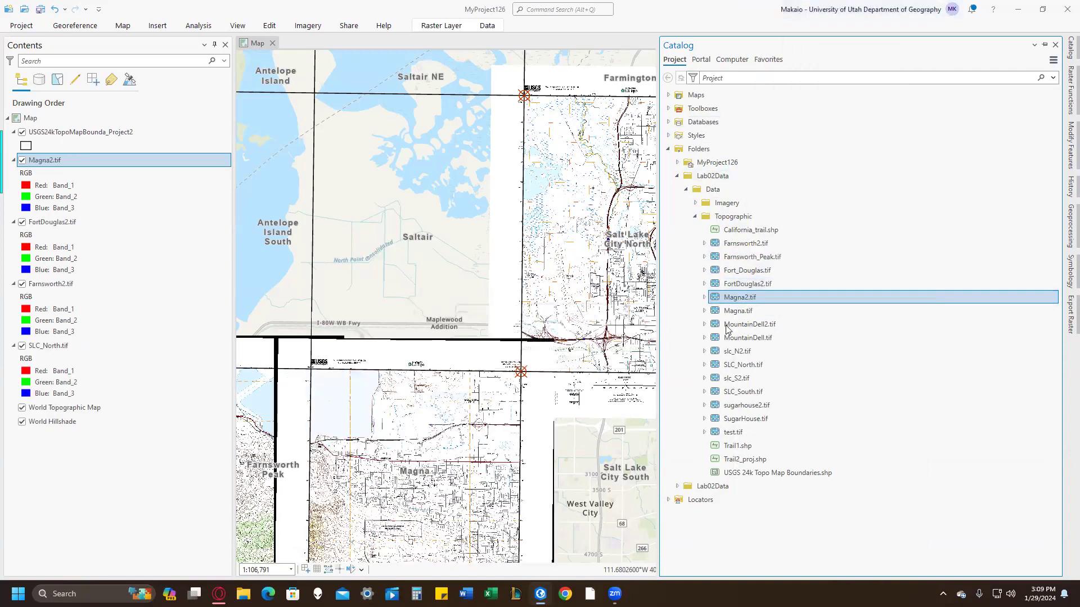
Add MountainDell2.tif, slc_S2.tif and sugarhouse2.tif from the Topographic folder to the current map
right_click(748, 324)
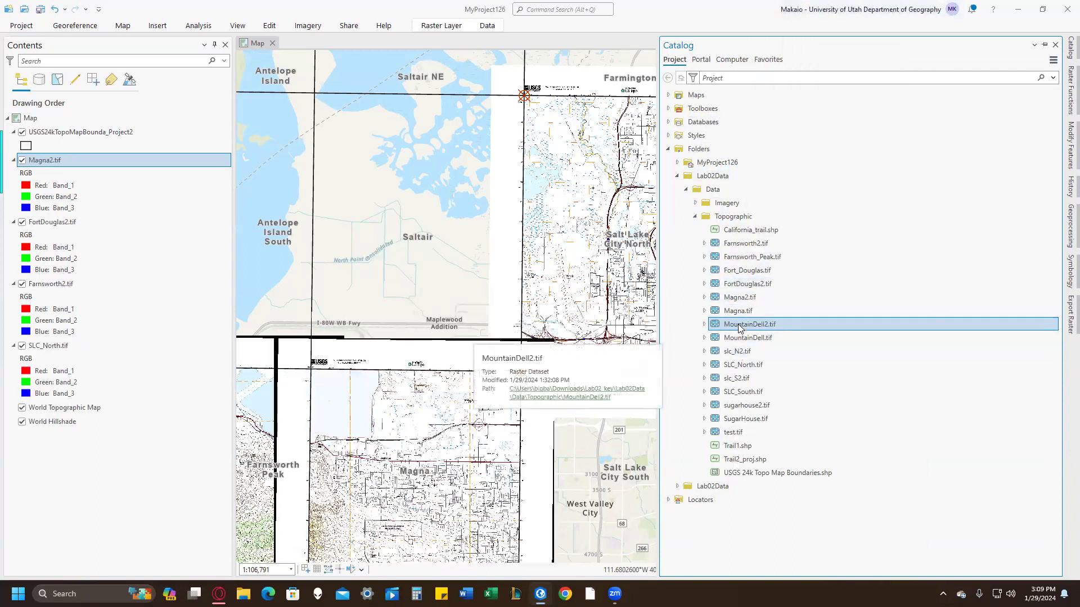
left_click(804, 40)
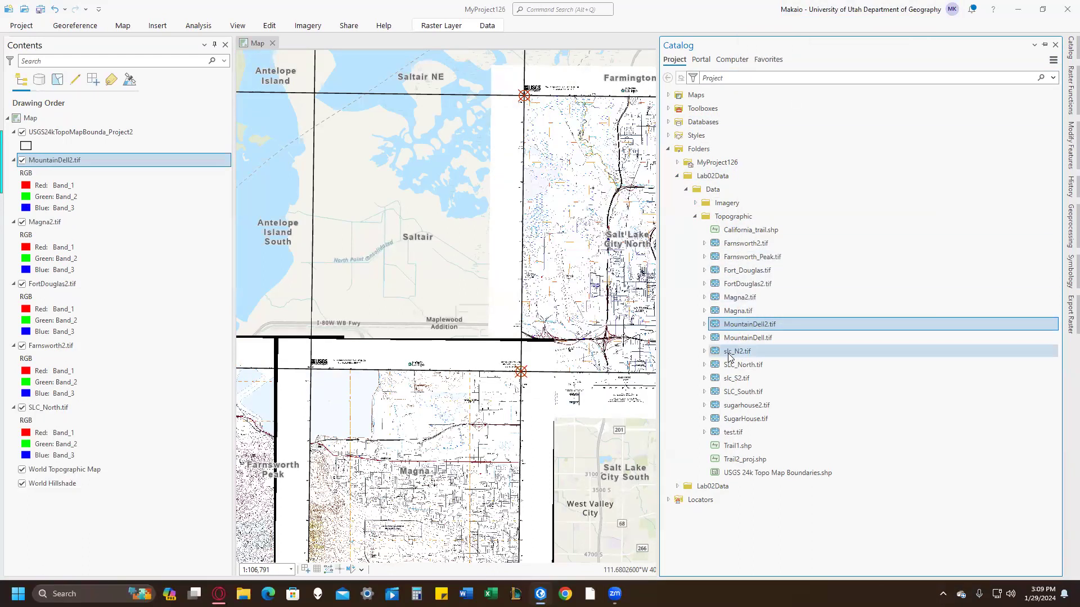
right_click(742, 380)
left_click(766, 85)
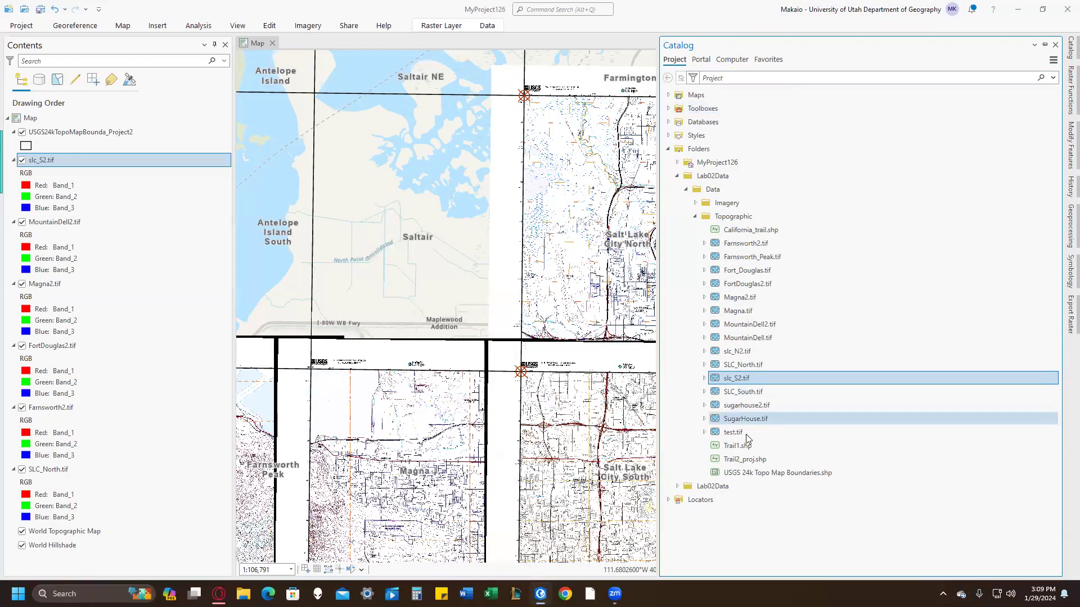
left_click(751, 404)
right_click(750, 403)
left_click(789, 117)
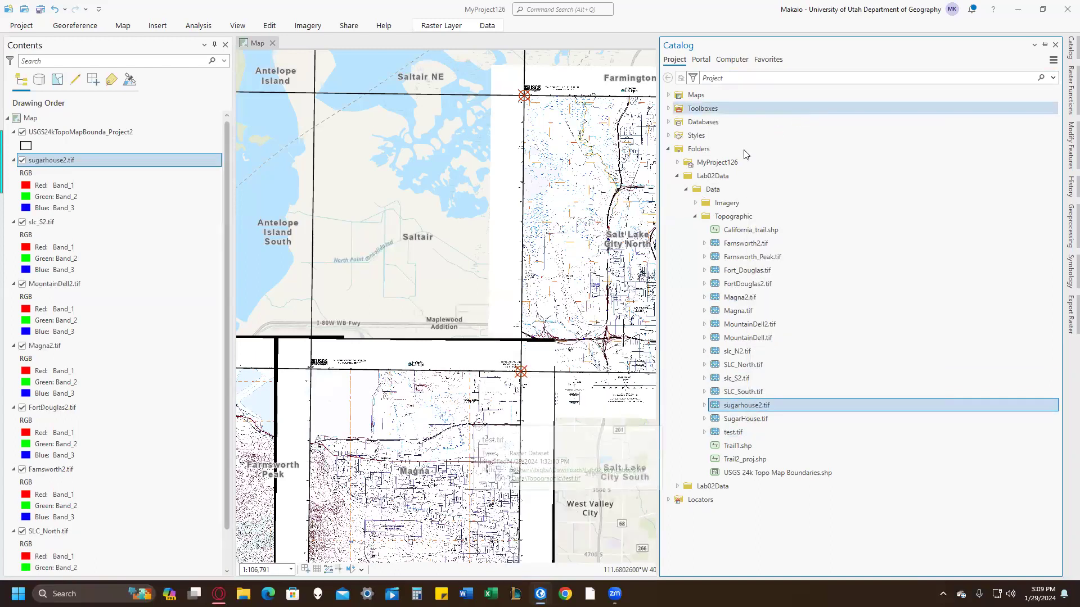
Cancel the stray control point and examine how the added topo sheets line up with the quadrangle boundaries, including Mountain Dell
left_click(559, 301)
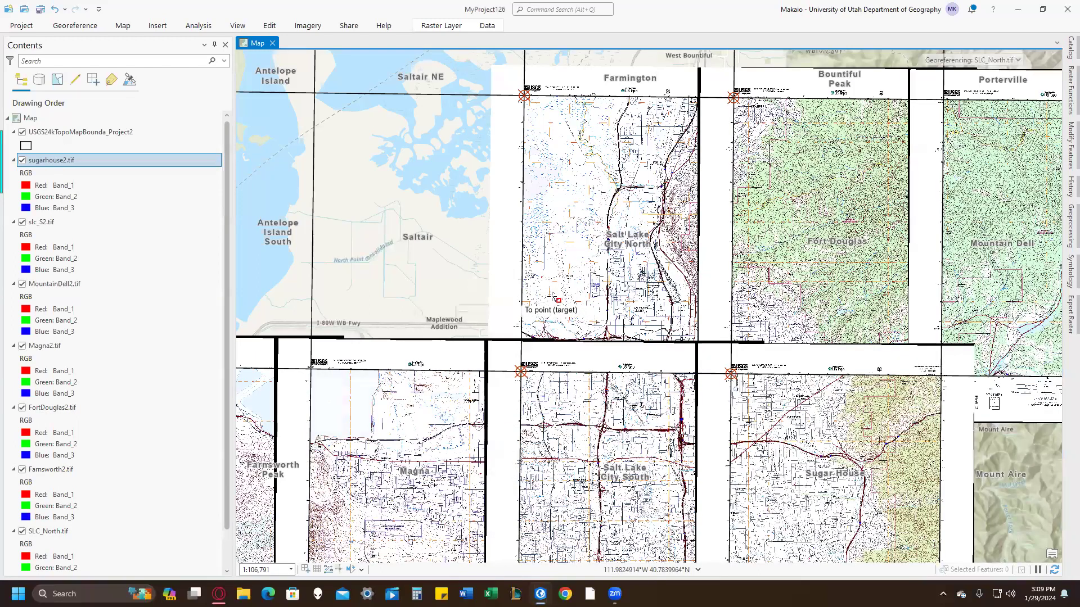
key("Escape")
scroll(579, 304, "down", 4)
left_click_drag(595, 331, 658, 279)
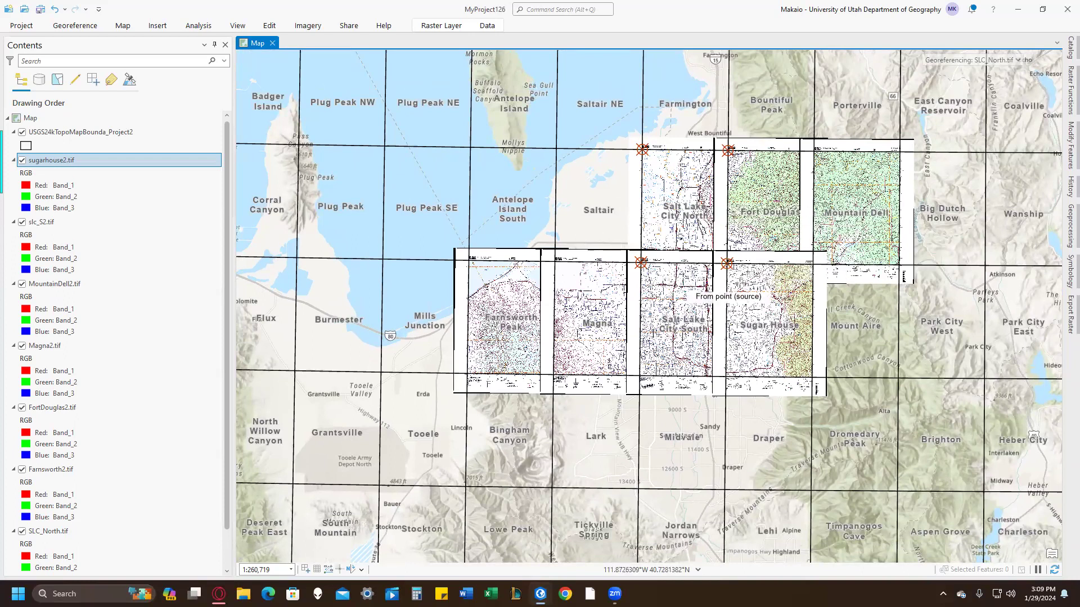
scroll(743, 324, "up", 1)
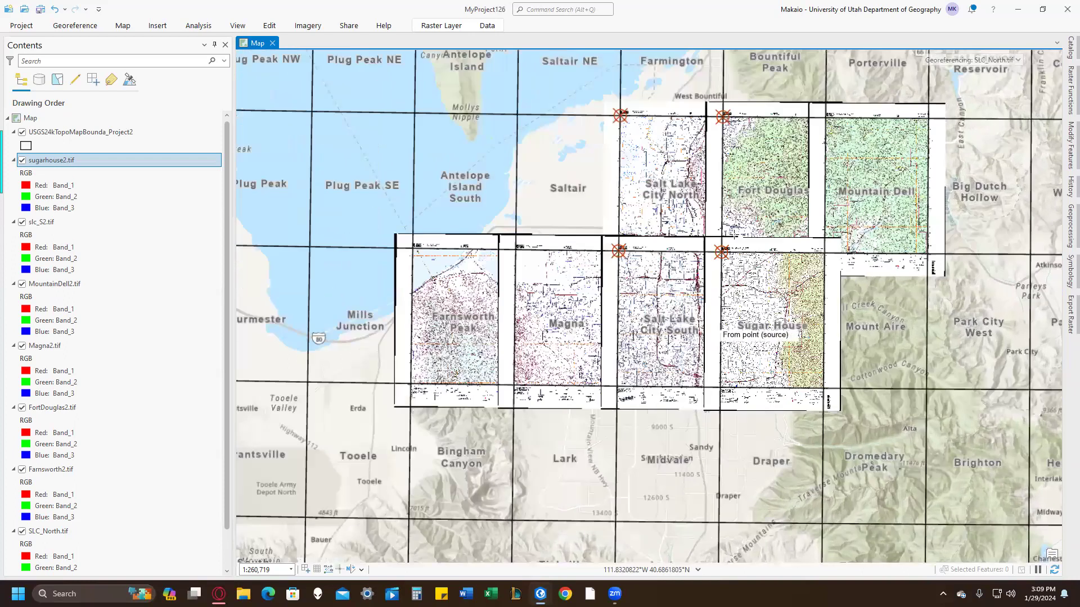
scroll(721, 331, "up", 2)
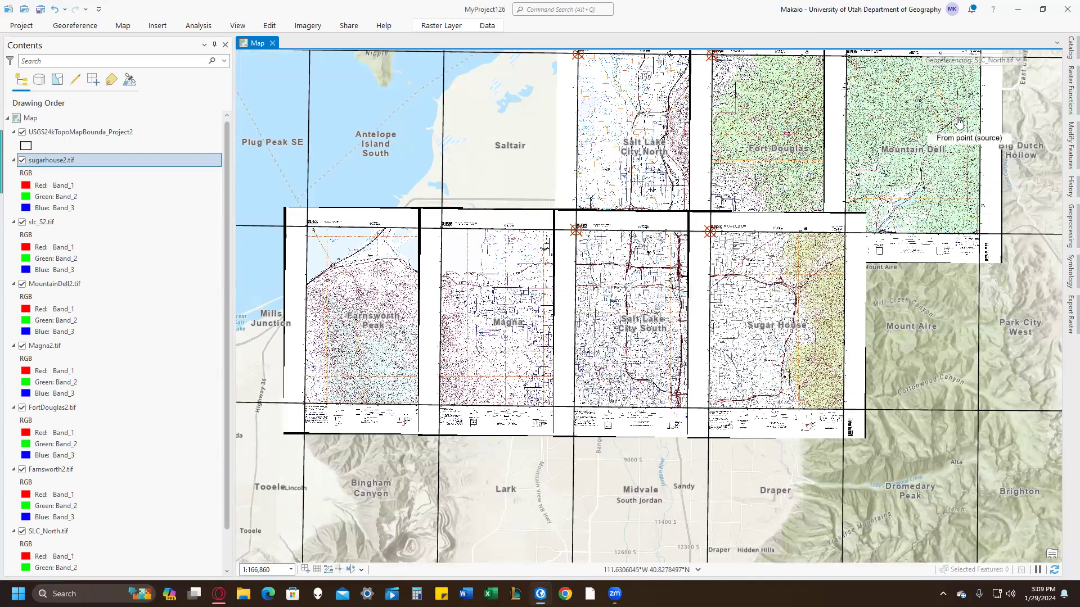
scroll(976, 125, "up", 1)
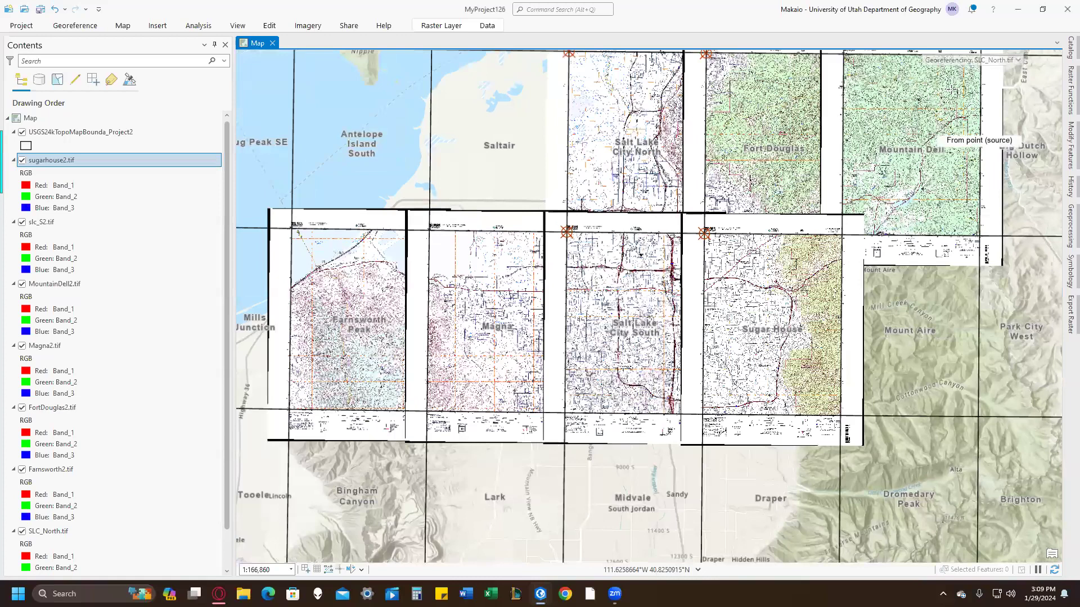
scroll(951, 90, "up", 3)
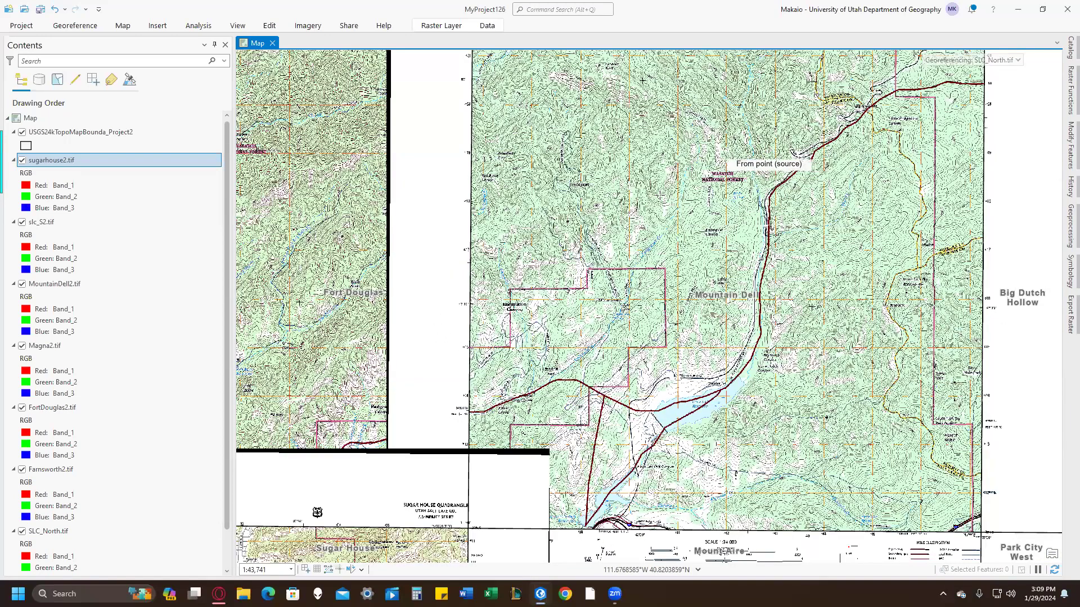
scroll(822, 148, "down", 3)
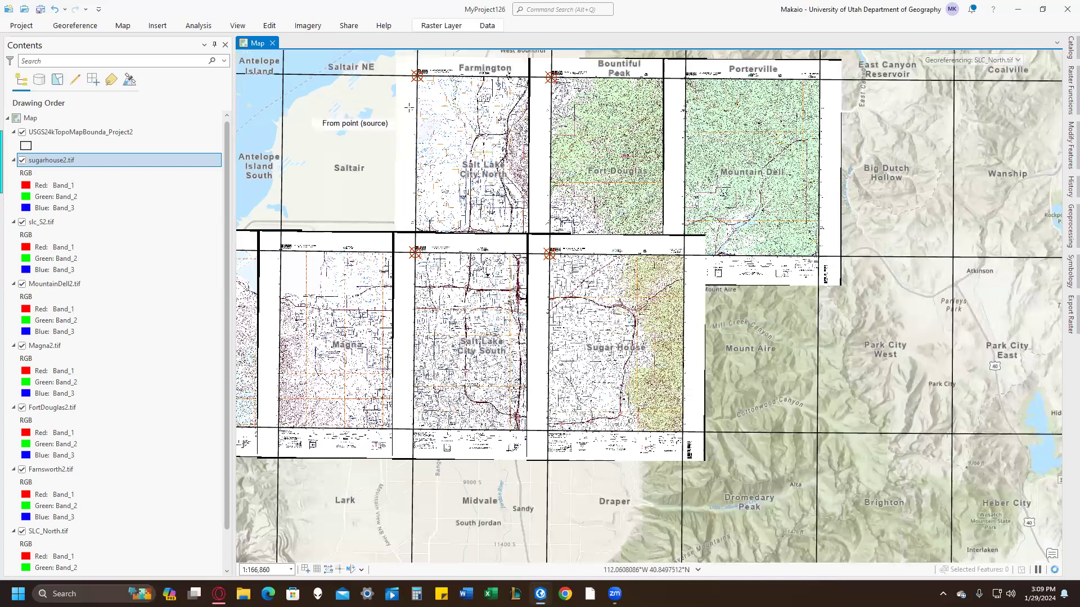
Save the georeferencing of SLC_North.tif and export it as a new TIFF raster in NAD_1983_UTM_Zone_12N
left_click(75, 25)
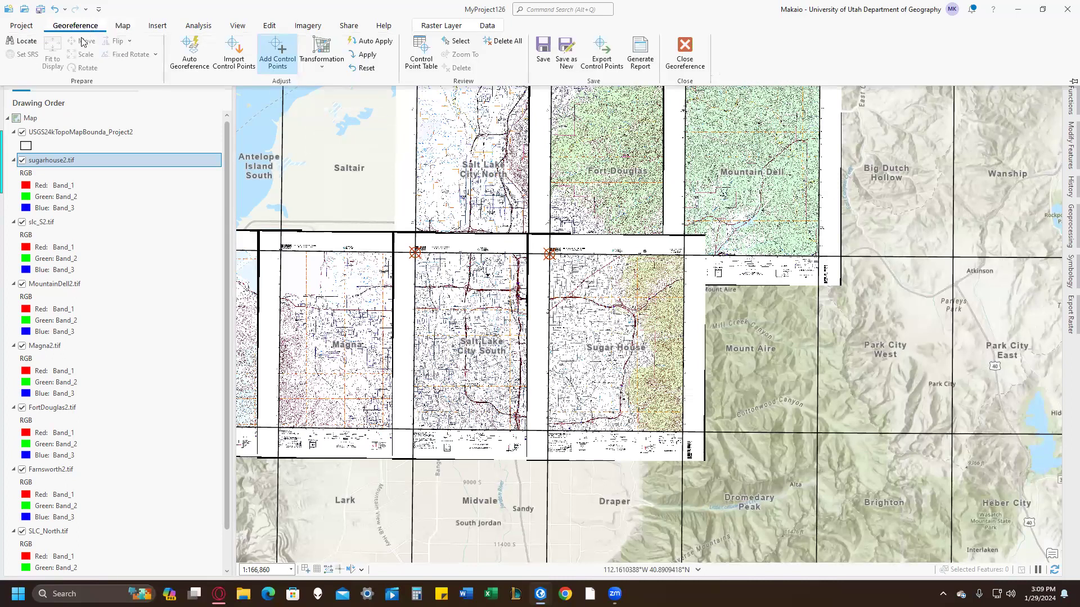
left_click(542, 45)
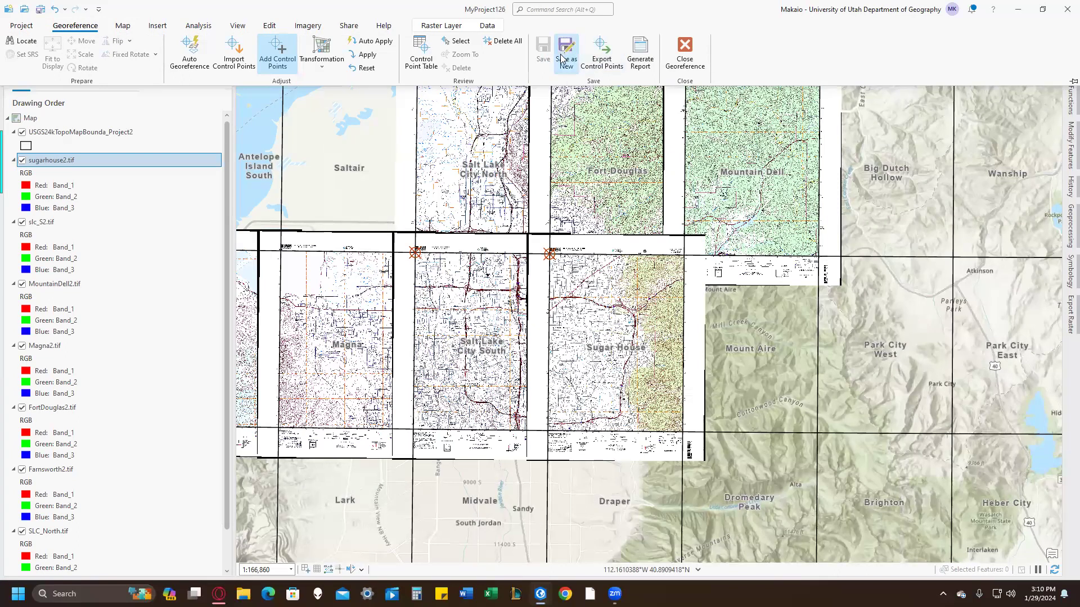
left_click(563, 59)
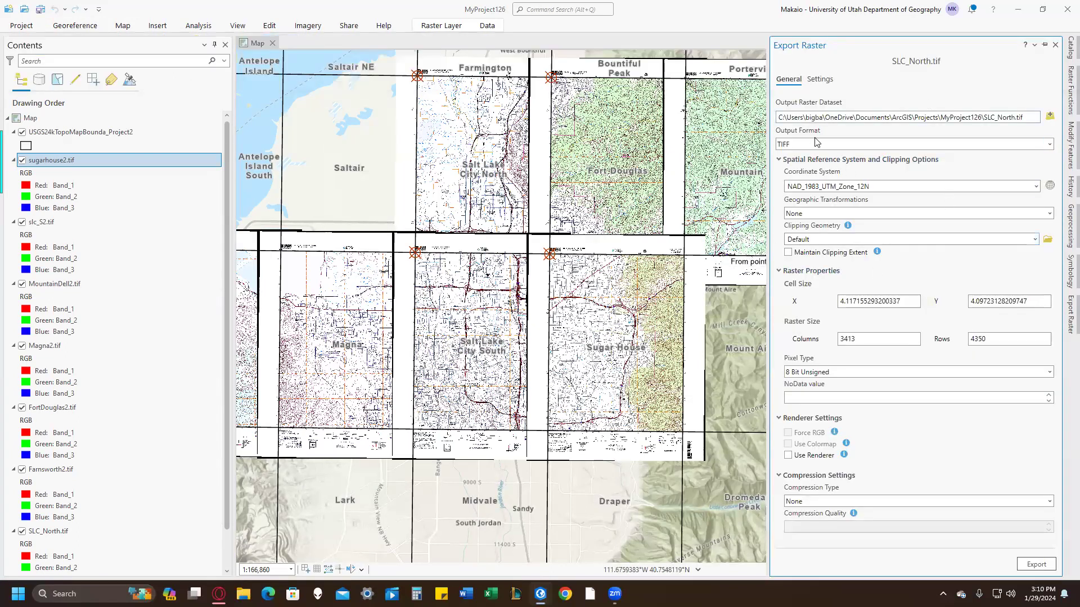
left_click(1027, 564)
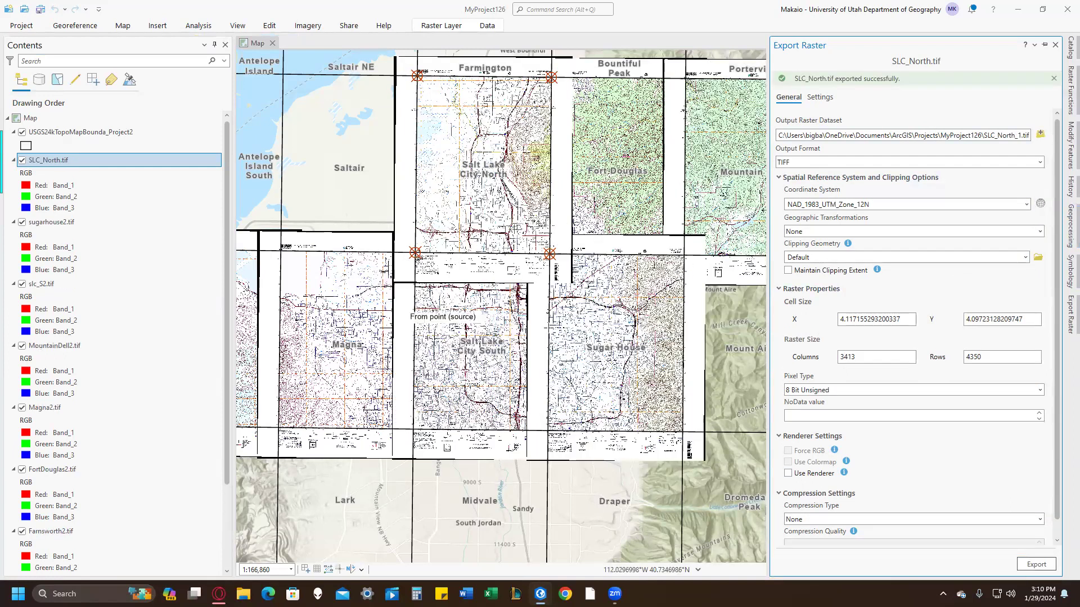
Collapse the legends of all the topo raster layers and the quadrangle boundary layer
left_click(14, 160)
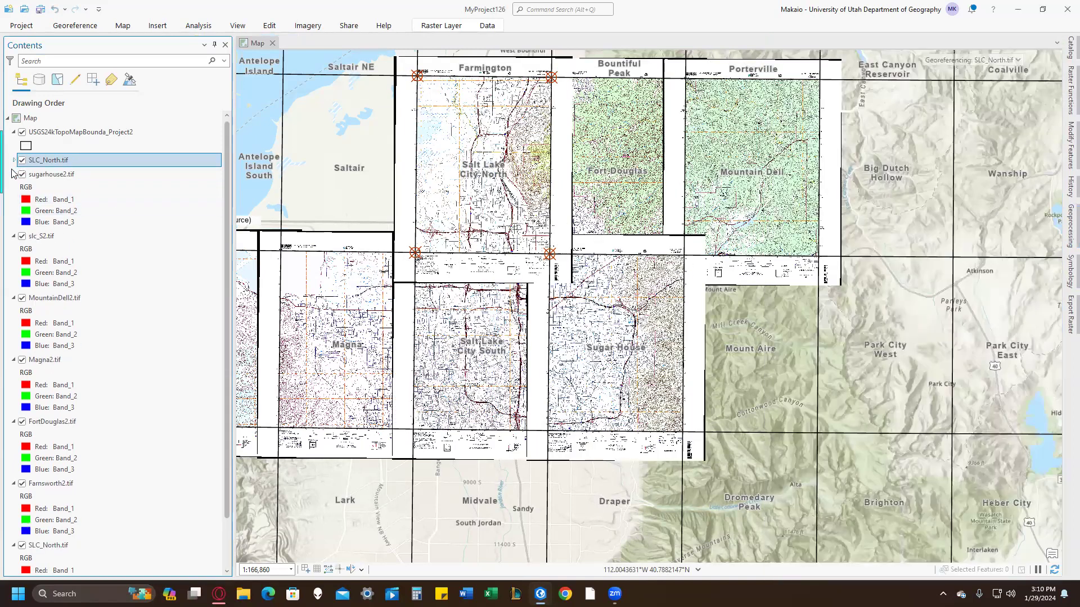
left_click(13, 174)
left_click(14, 188)
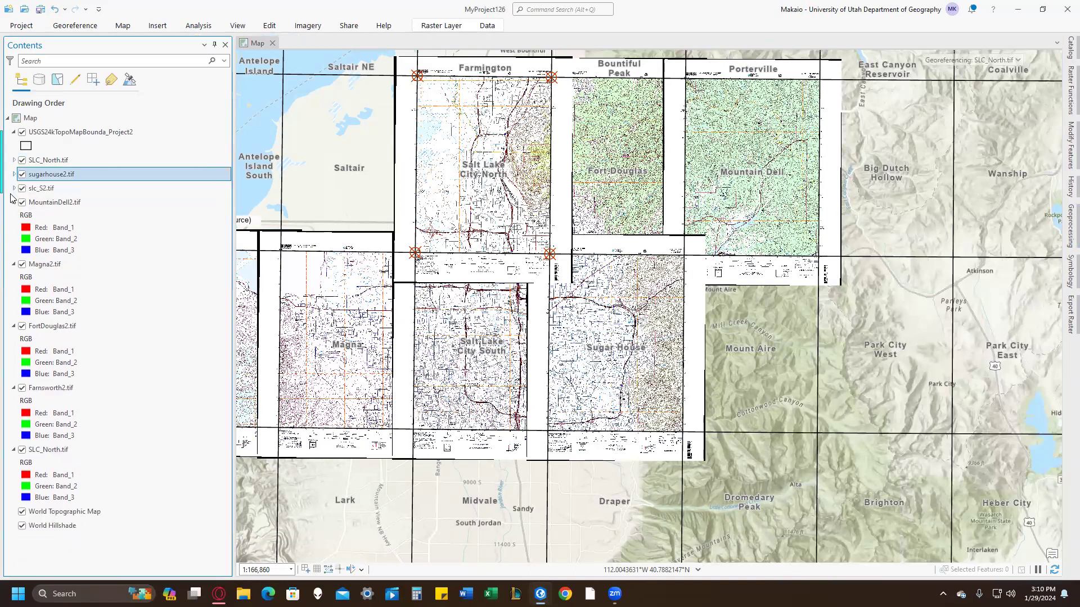
left_click(14, 202)
left_click(13, 216)
left_click(13, 230)
left_click(14, 244)
left_click(14, 259)
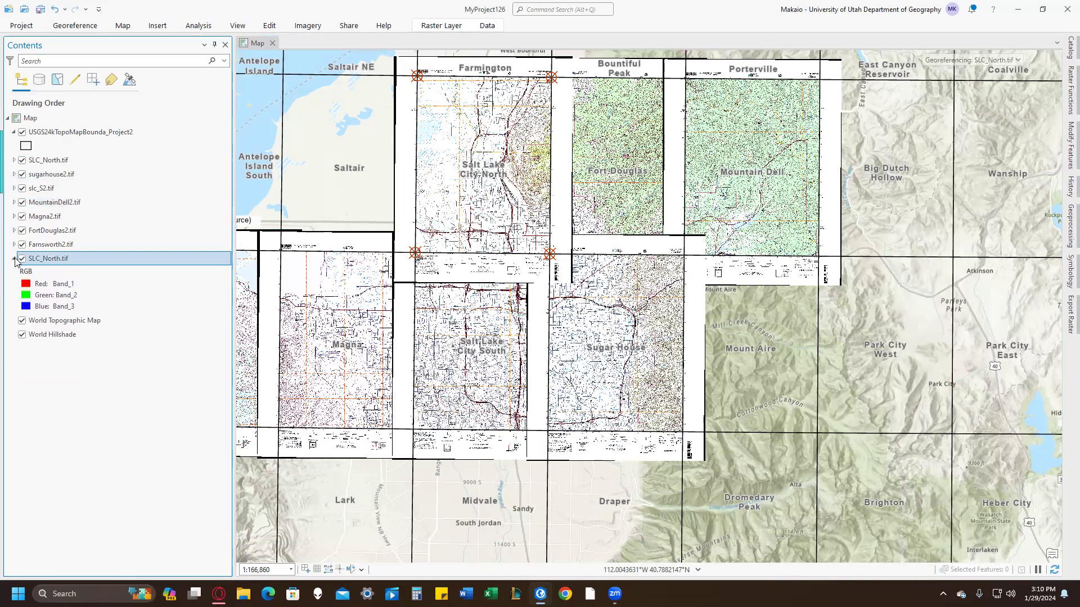
left_click(13, 259)
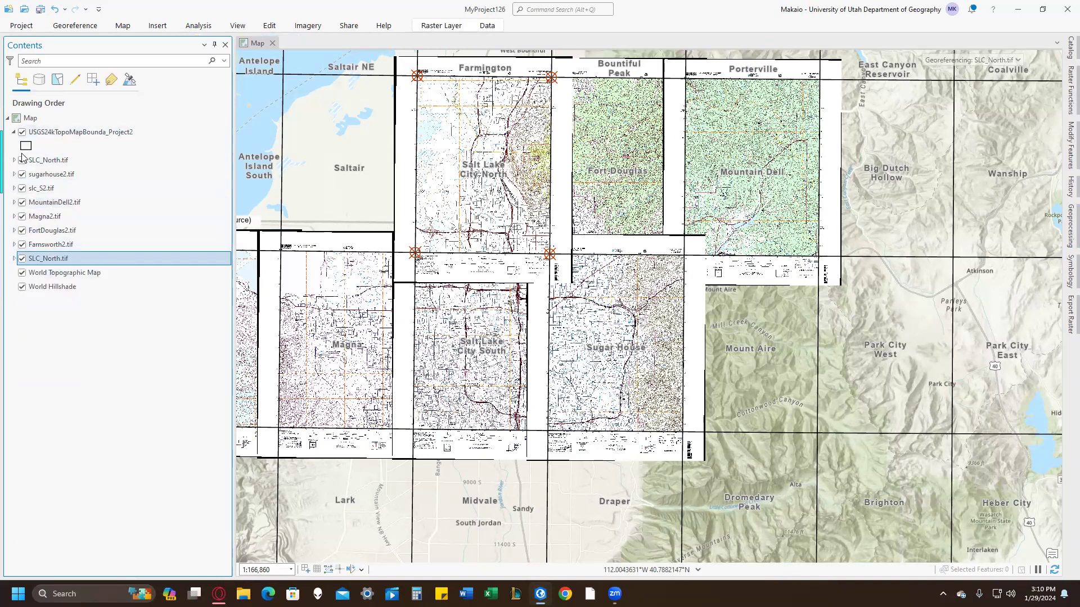
left_click(13, 133)
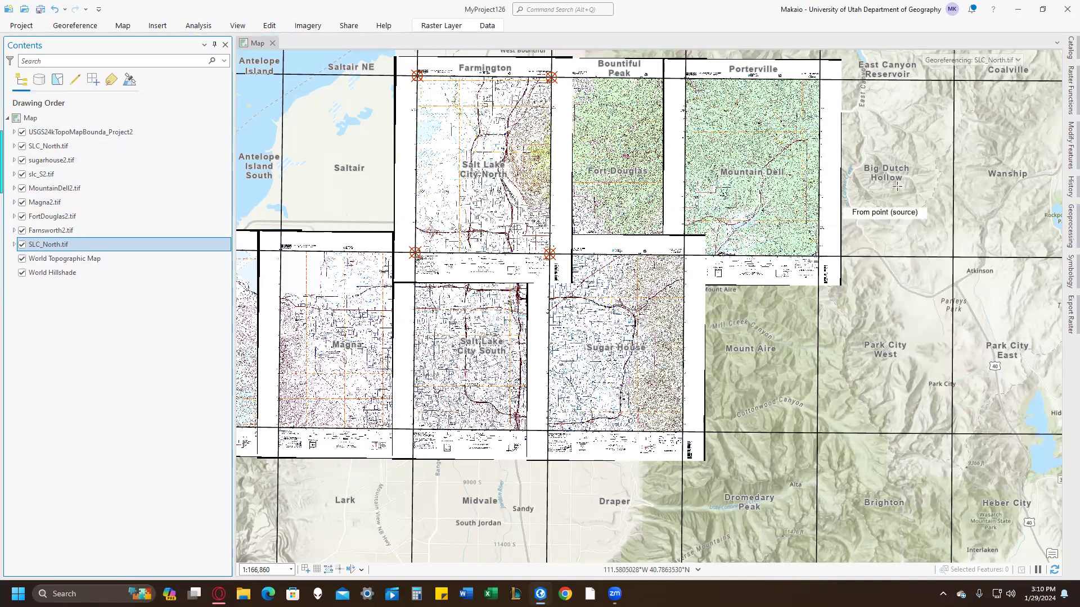
Start a new feature class in MyProject126.gdb, naming it Cali_Trail with the alias CT
scroll(819, 135, "up", 1)
scroll(818, 138, "up", 2)
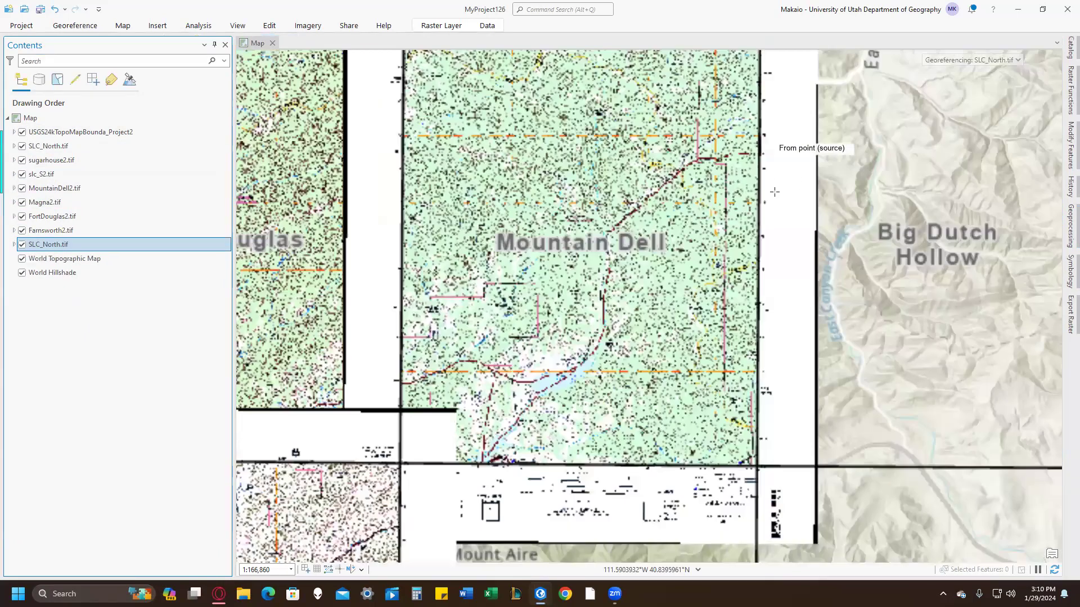
left_click(1070, 48)
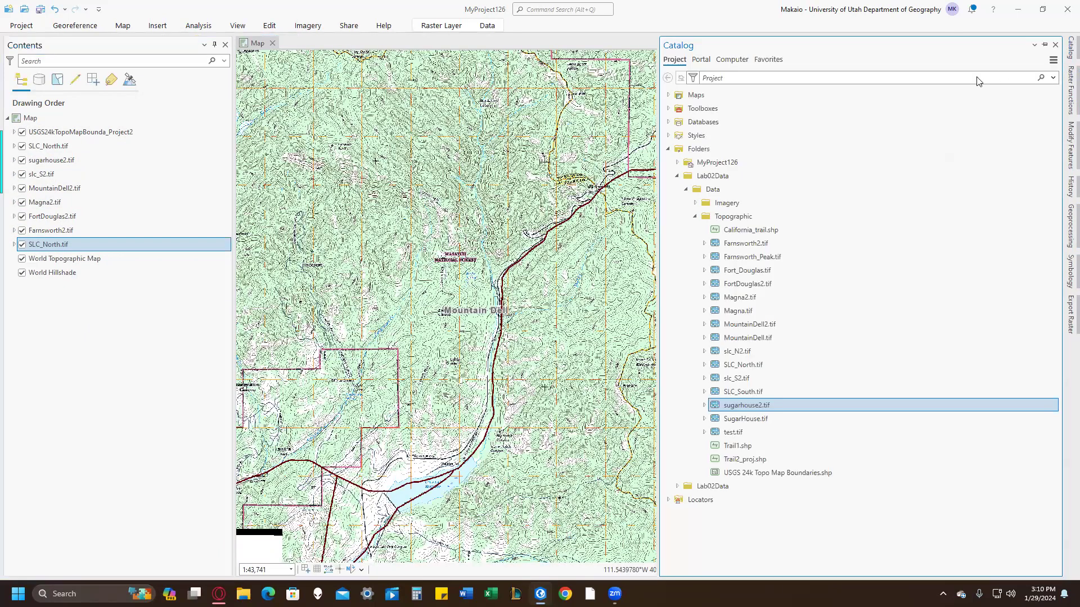
left_click(670, 122)
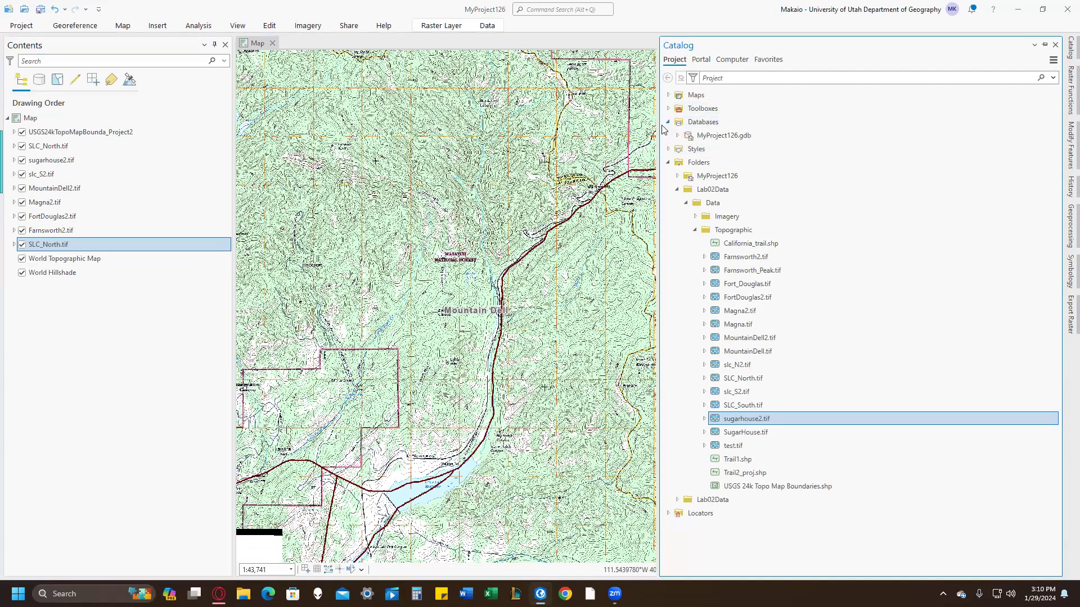
right_click(708, 137)
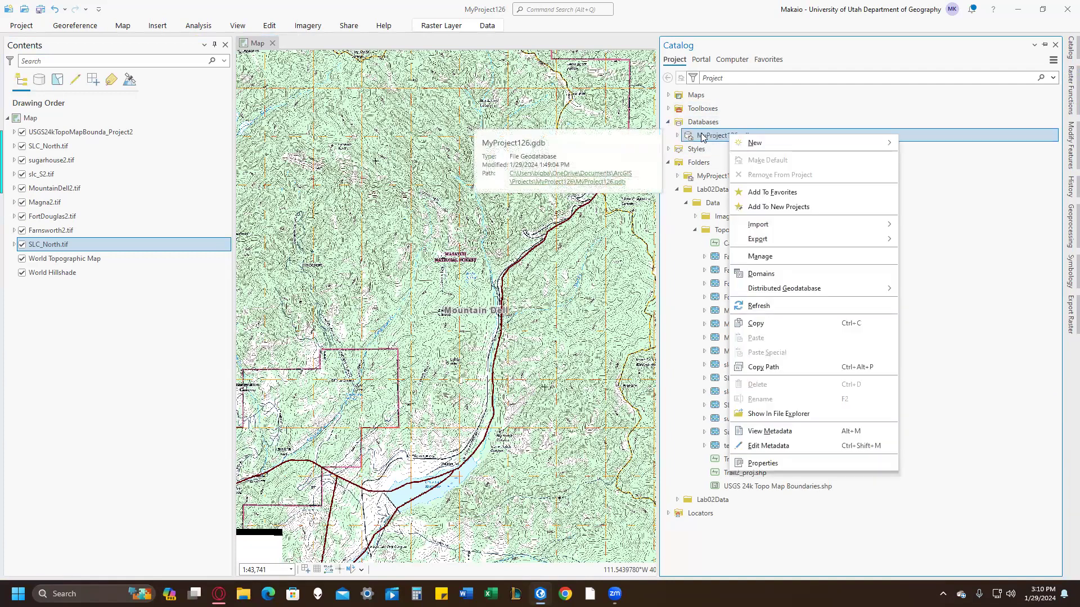
mouse_move(779, 142)
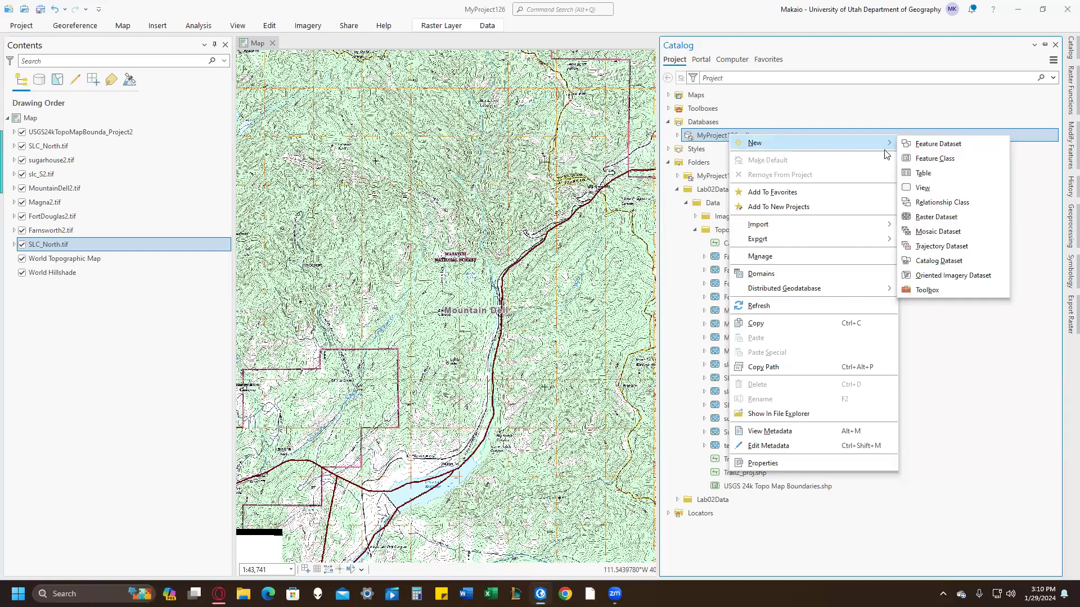
left_click(957, 159)
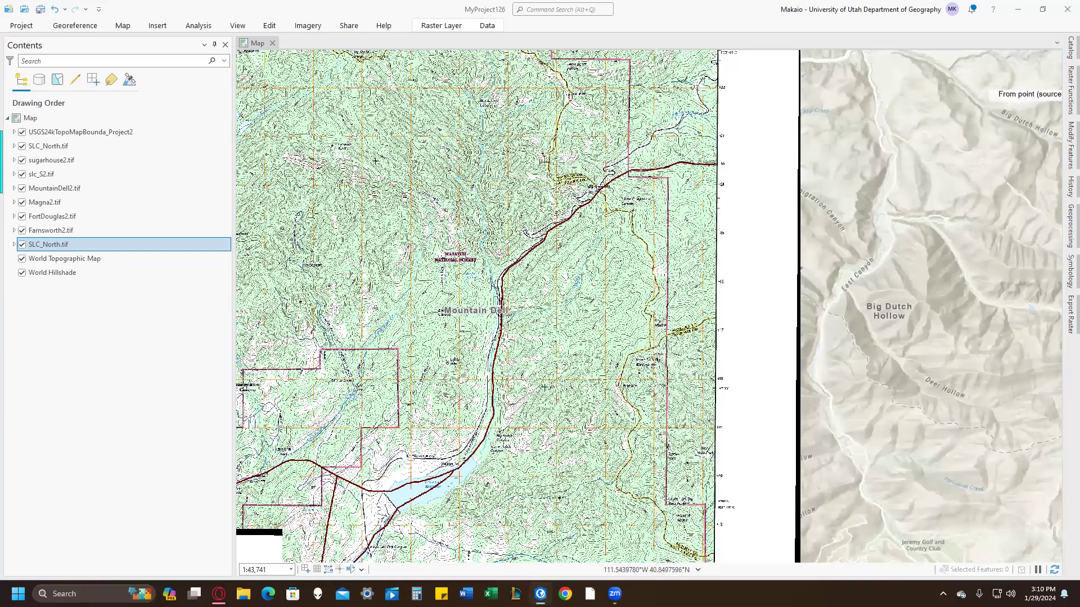
left_click(868, 93)
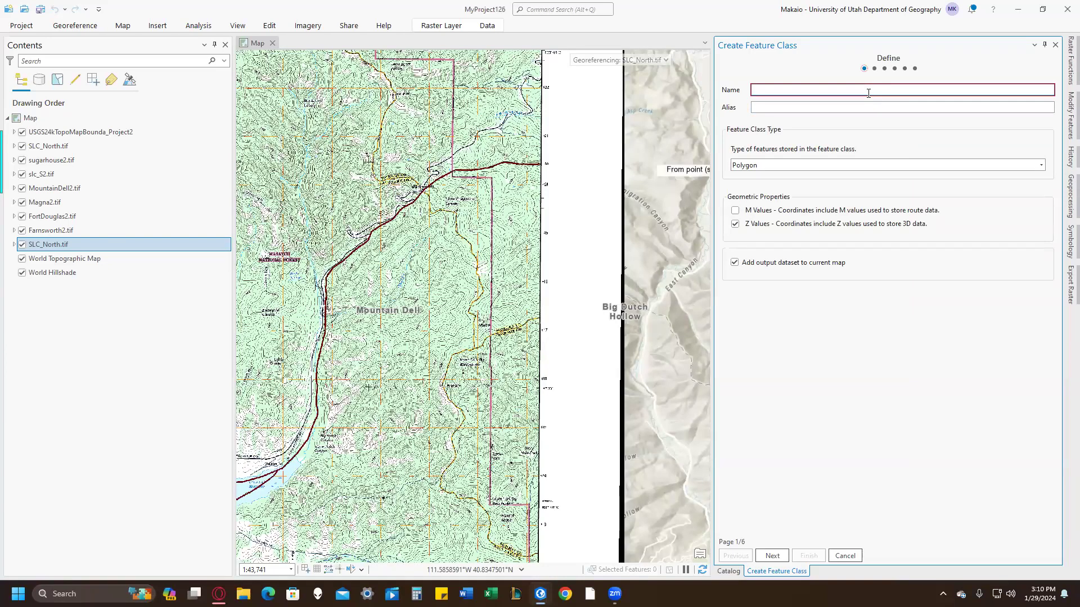
type("Cali")
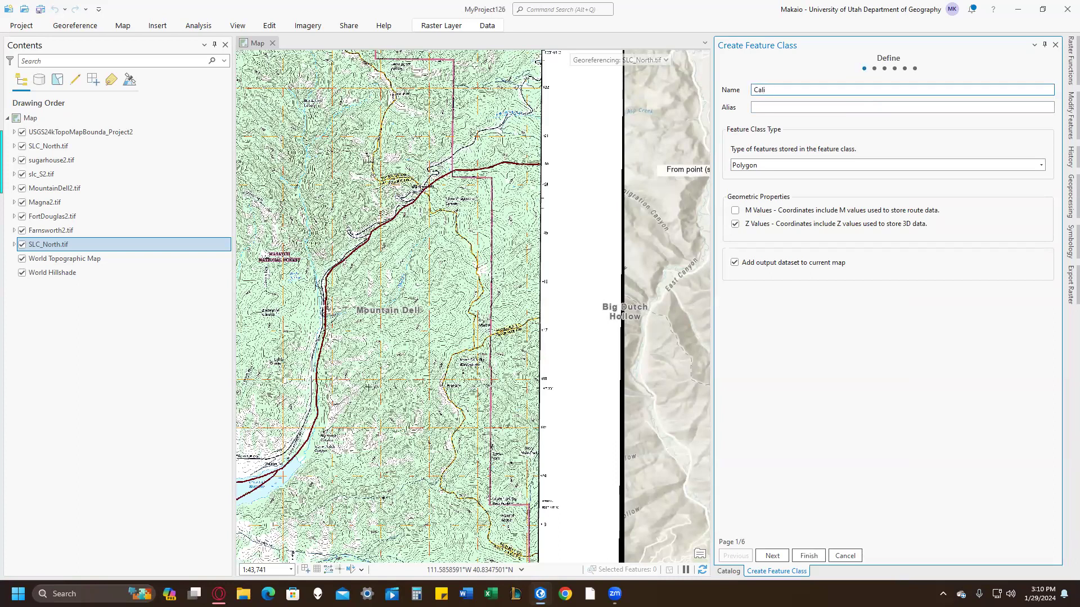
type("_Trail")
key("Tab")
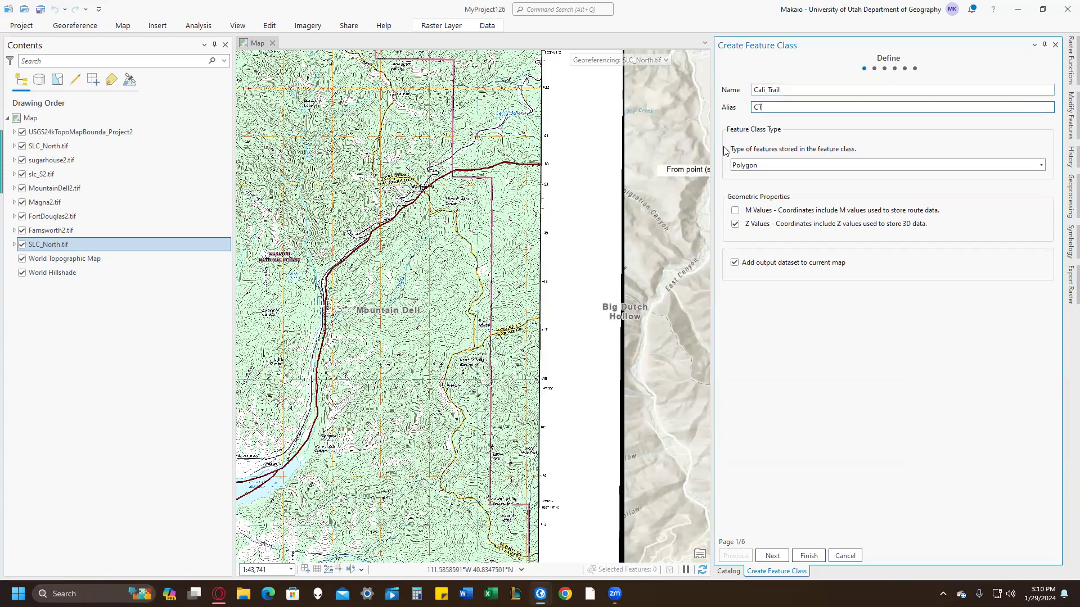
Set the feature class type of Cali_Trail to Line
left_click(851, 165)
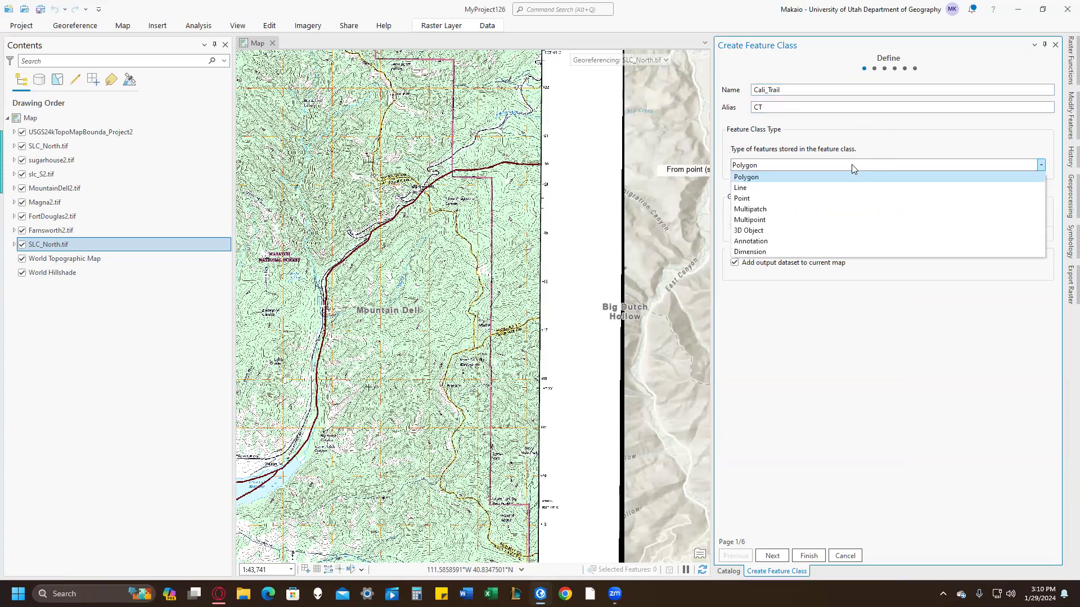
left_click(778, 183)
left_click(778, 168)
left_click(770, 188)
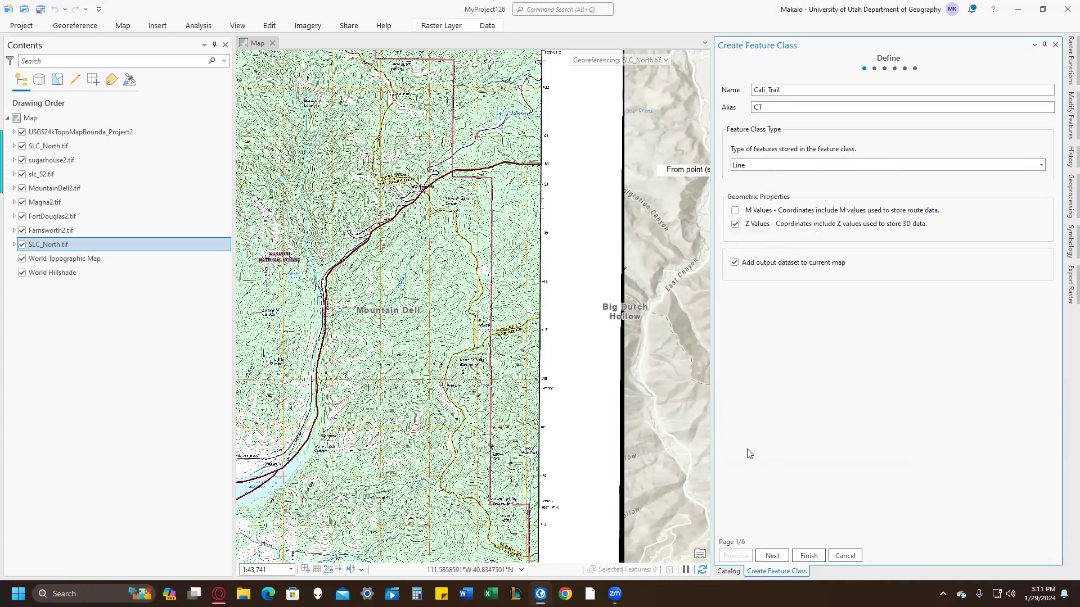
Add a Comments field of type Long to the Cali_Trail feature class, as the lab instructions ask
left_click(771, 555)
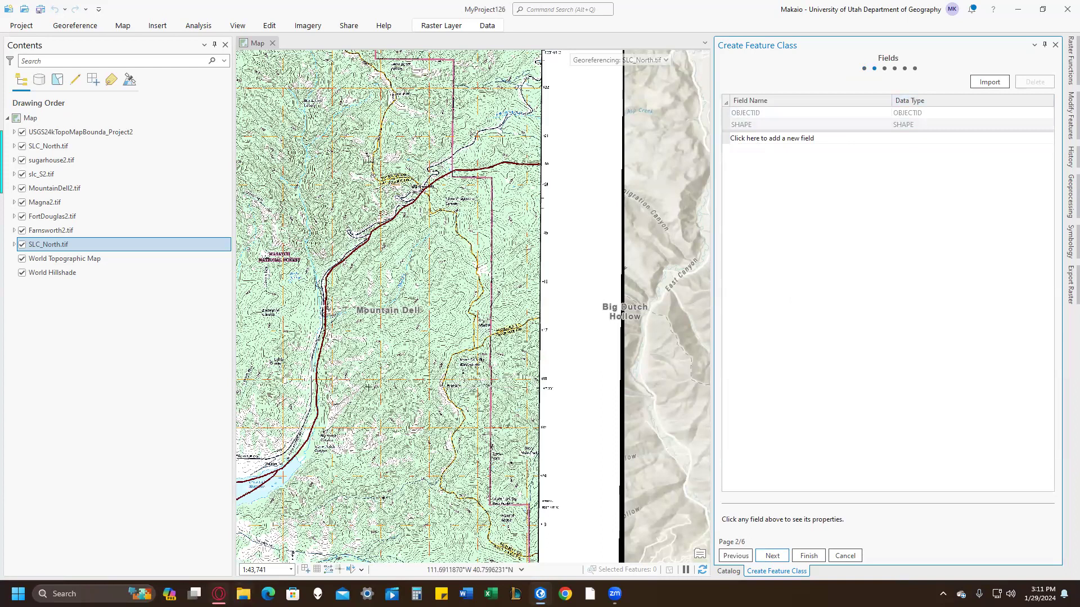
key("alt+Tab")
scroll(452, 310, "down", 5)
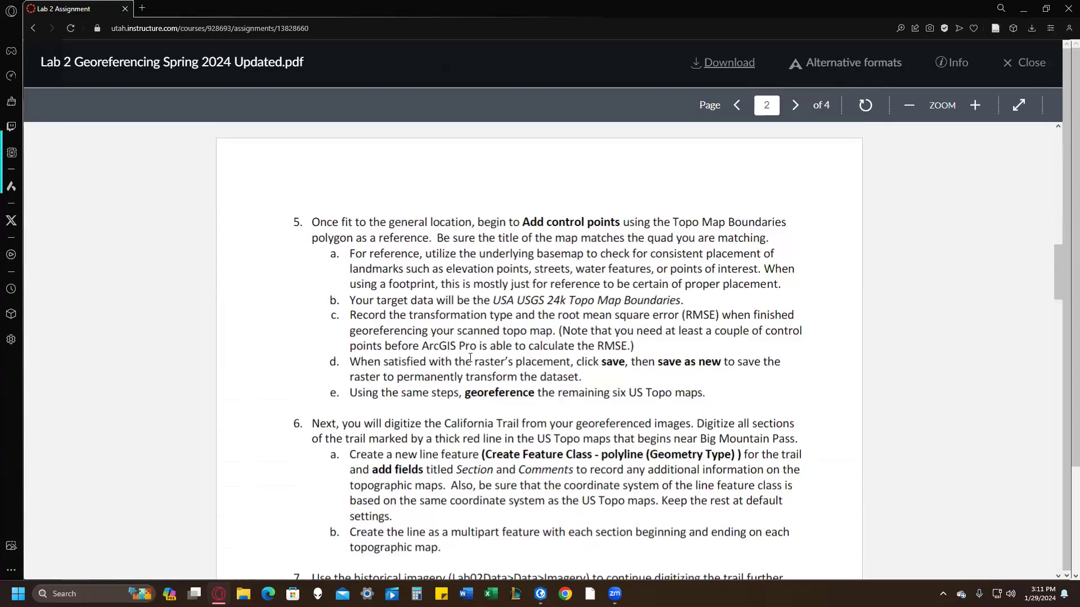
scroll(470, 358, "down", 5)
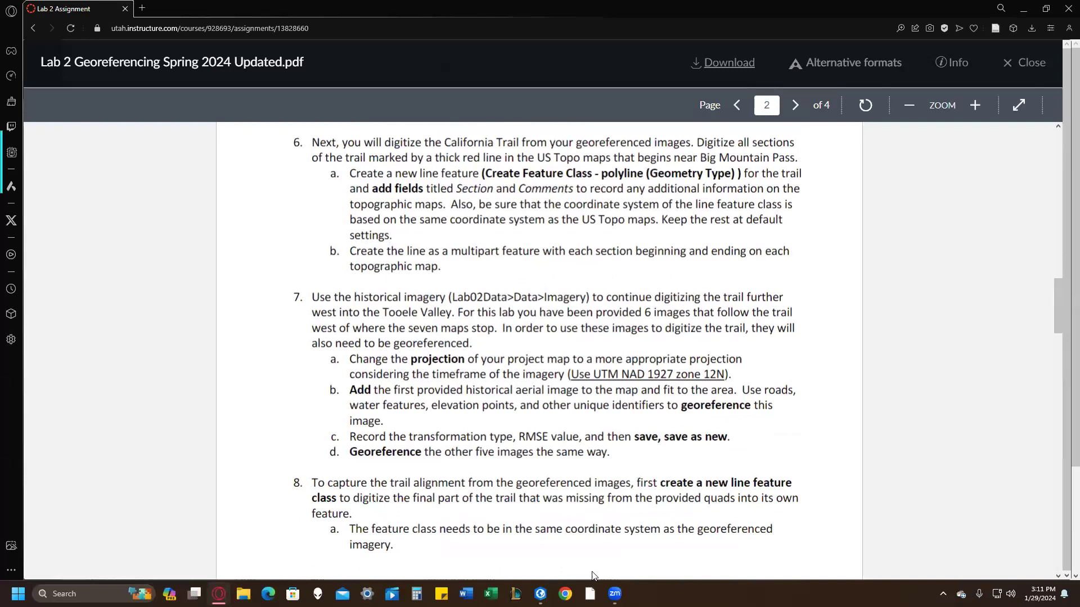
key("alt+Tab")
left_click(810, 140)
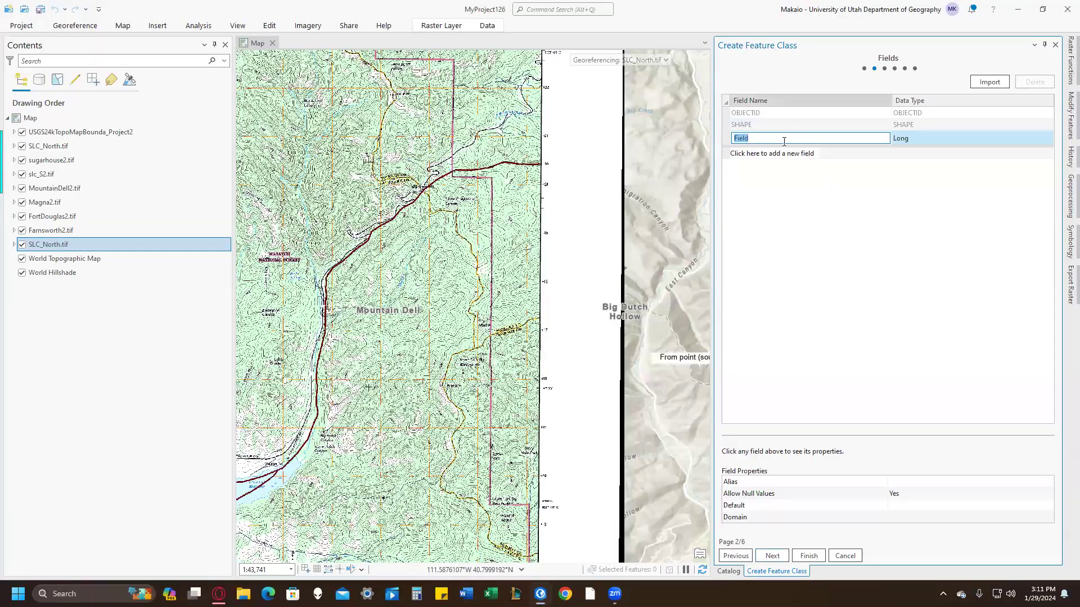
type("S")
key("BackSpace")
type("Com")
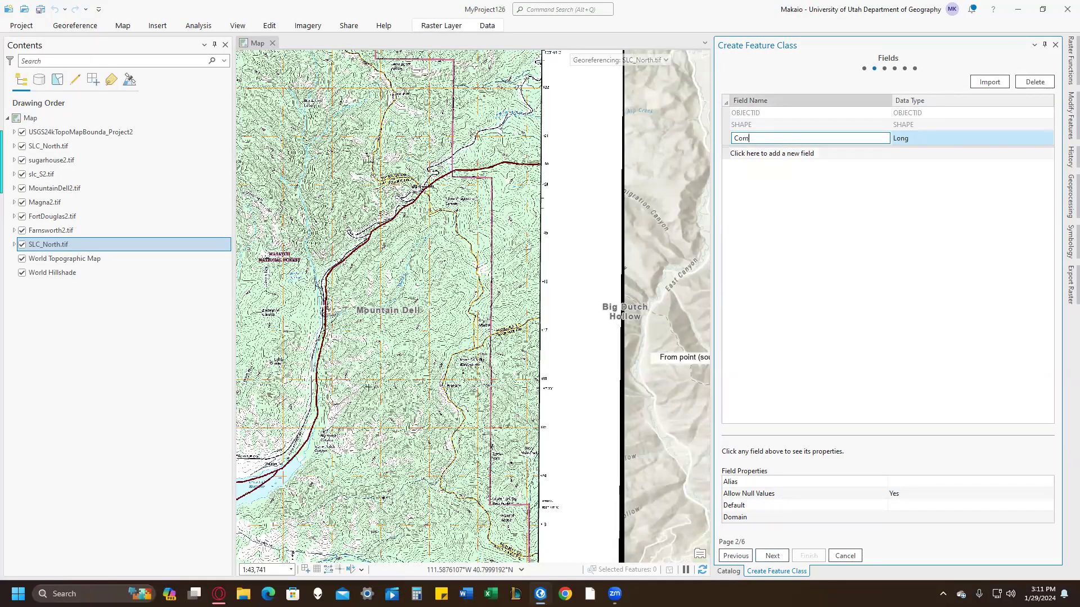
type("ments")
key("Tab")
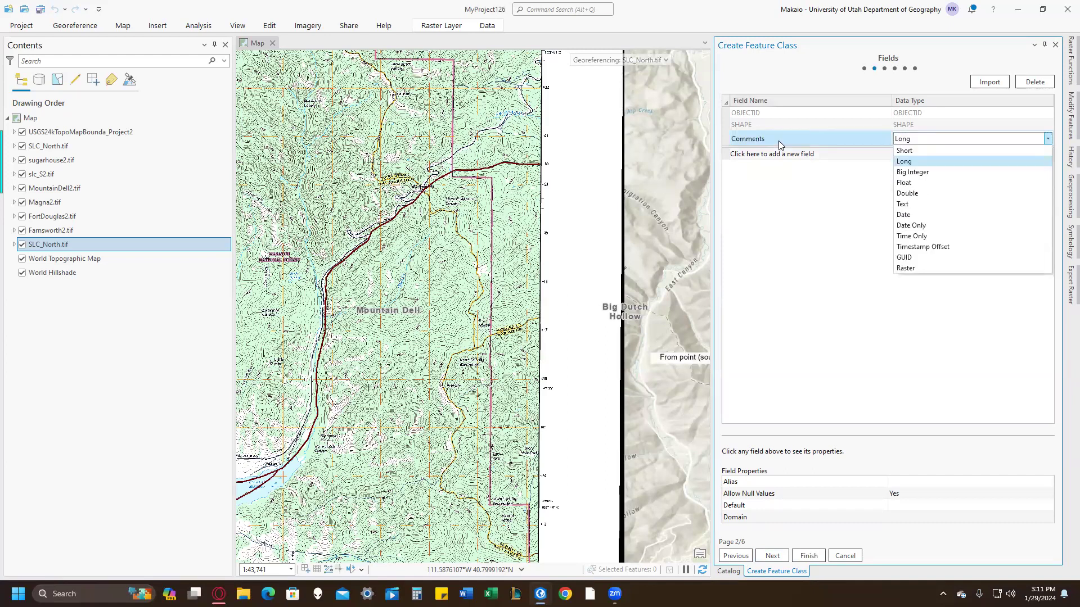
key("Return")
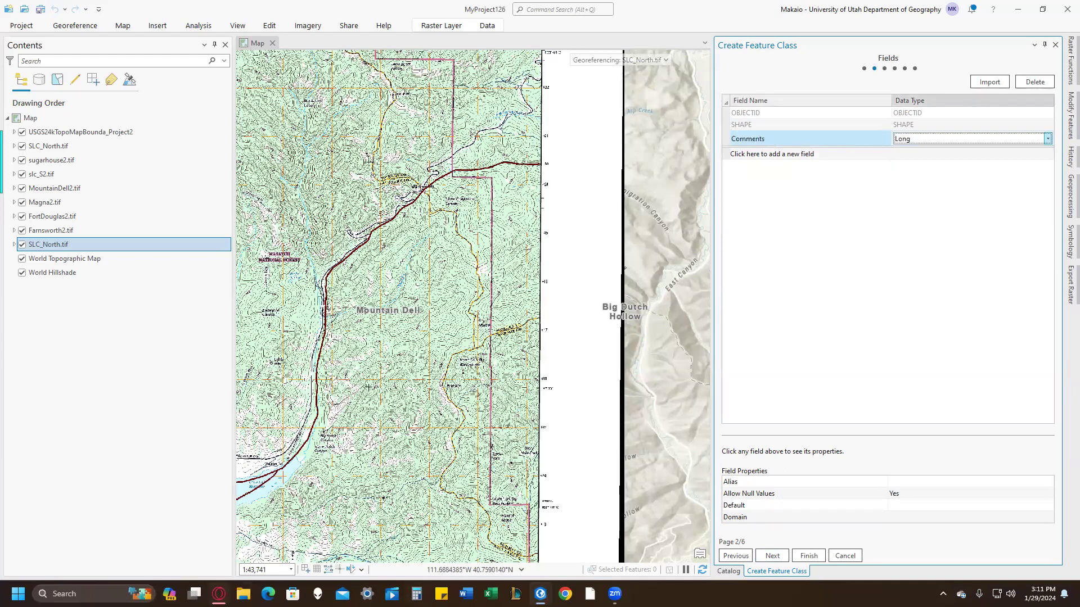
Add a Section field of type Long and finish creating Cali_Trail in NAD 1983 UTM Zone 12N
key("alt+Tab")
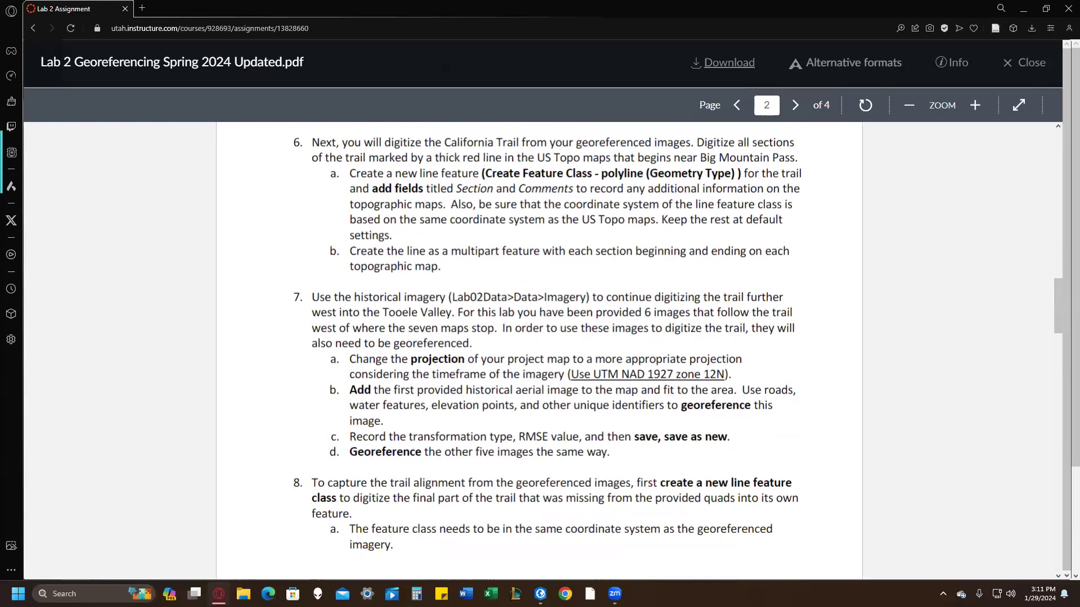
key("alt+Tab")
left_click(809, 153)
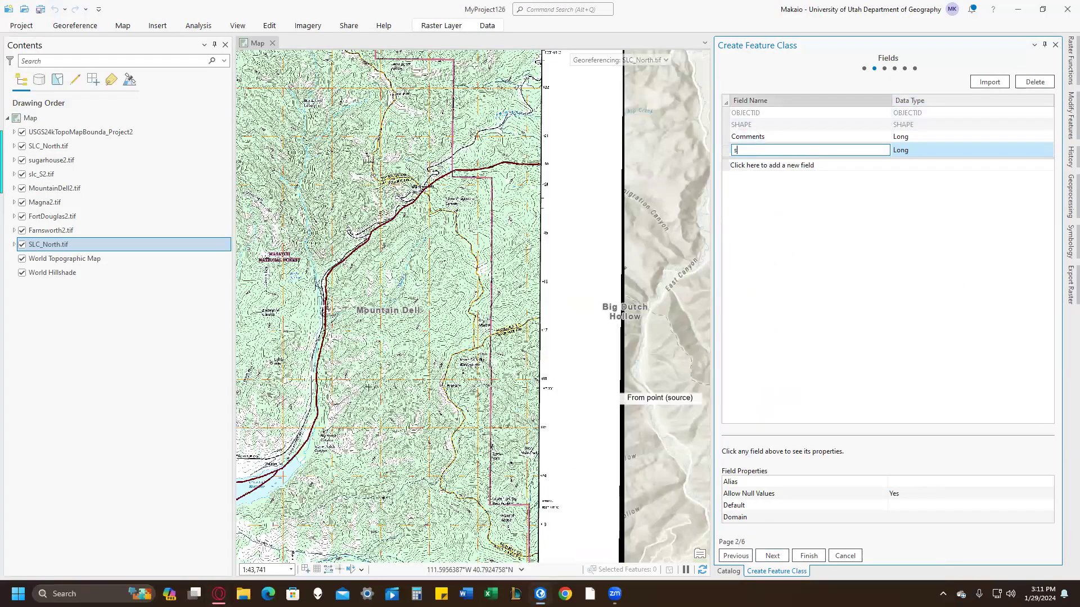
type("Section")
key("Tab")
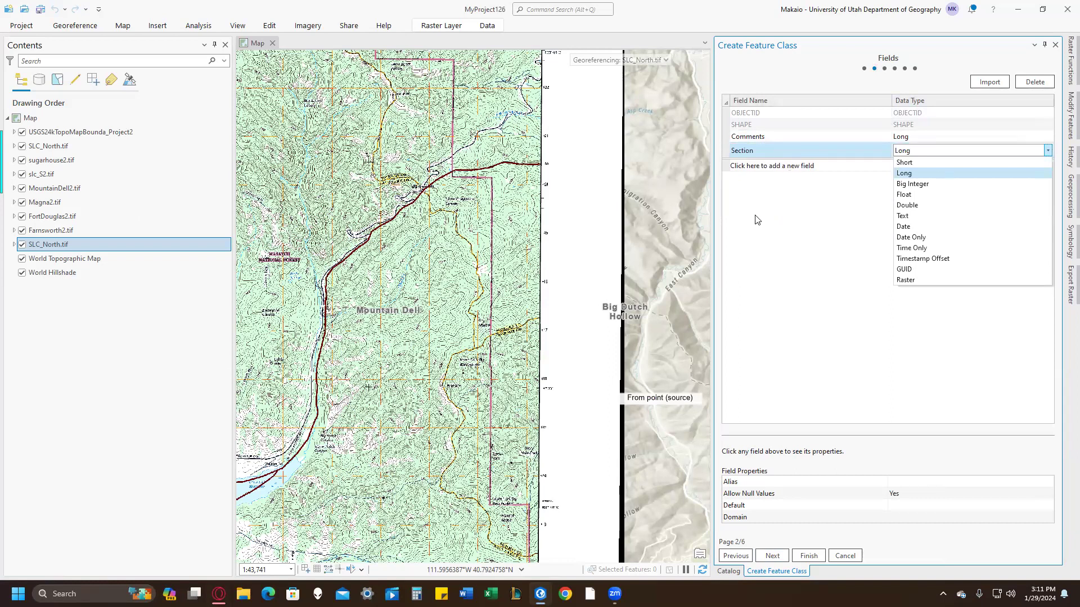
left_click(906, 175)
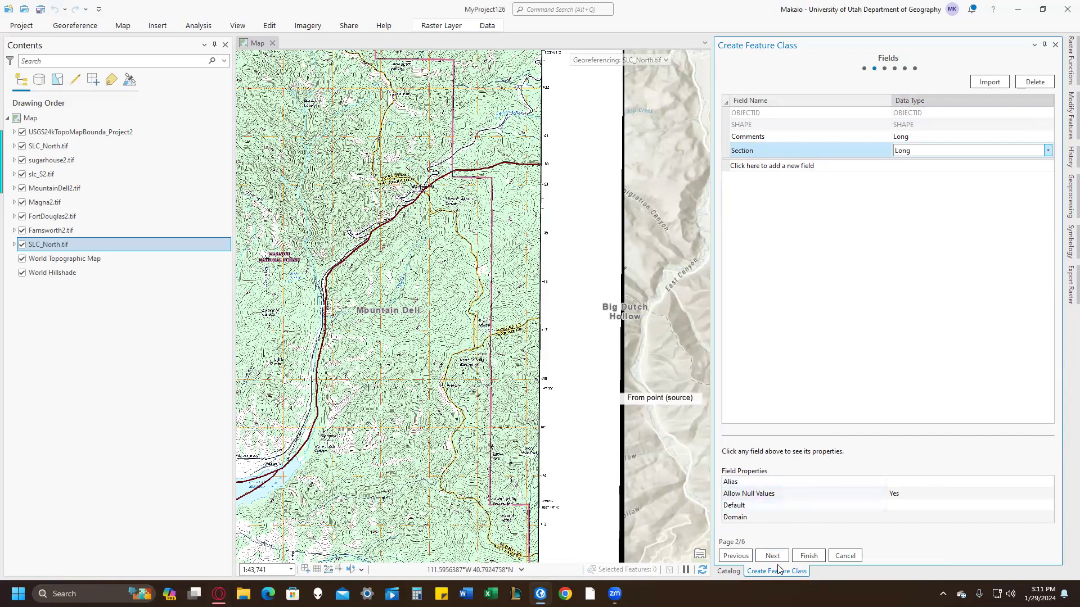
left_click(760, 560)
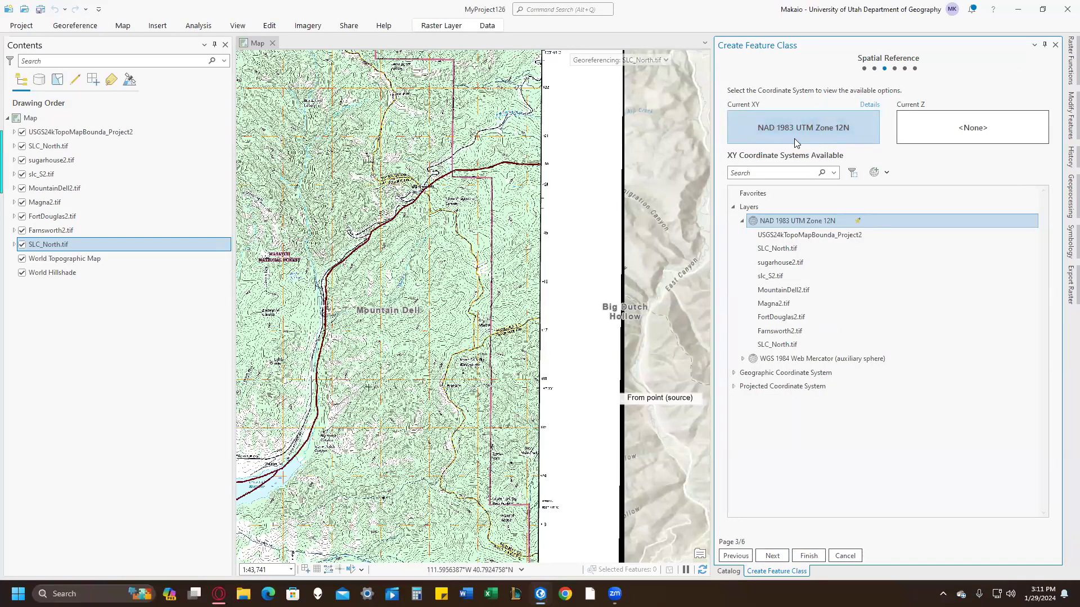
left_click(803, 554)
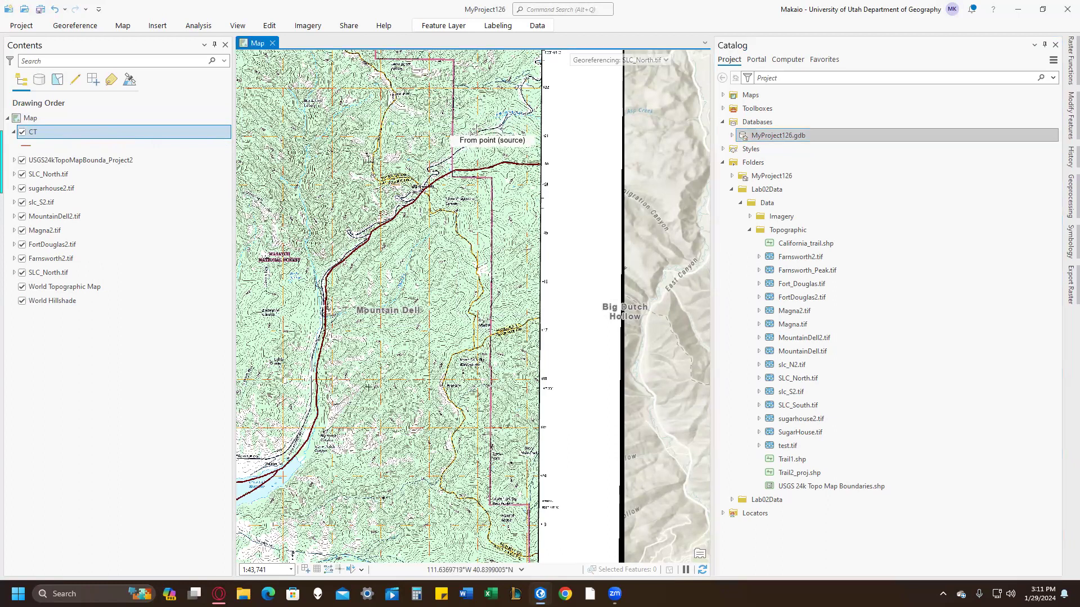
Close the georeferencing session of SLC_North.tif
left_click(122, 25)
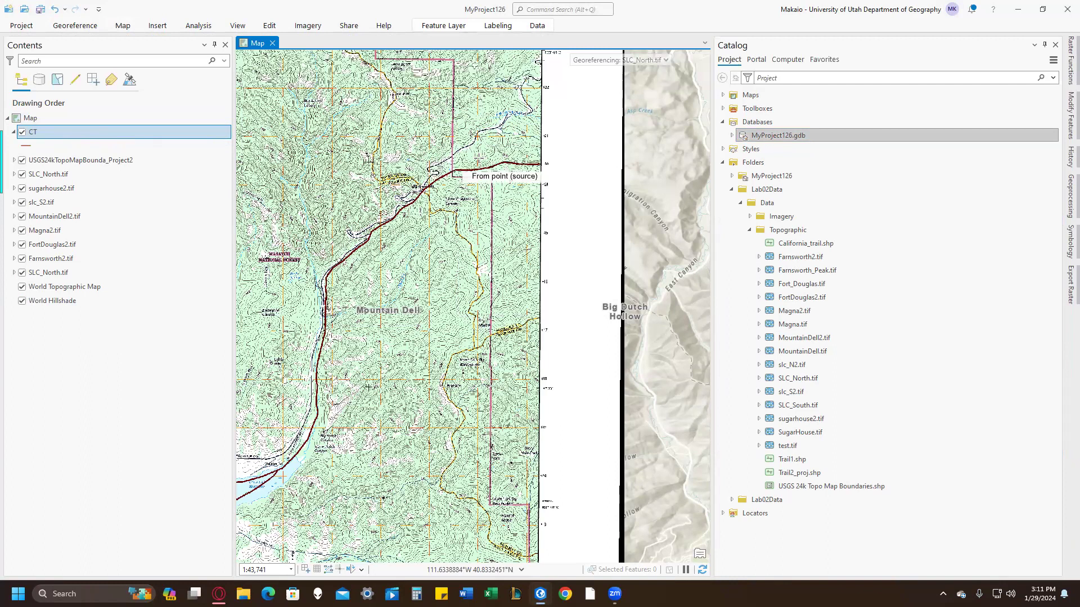
left_click(76, 26)
left_click(695, 61)
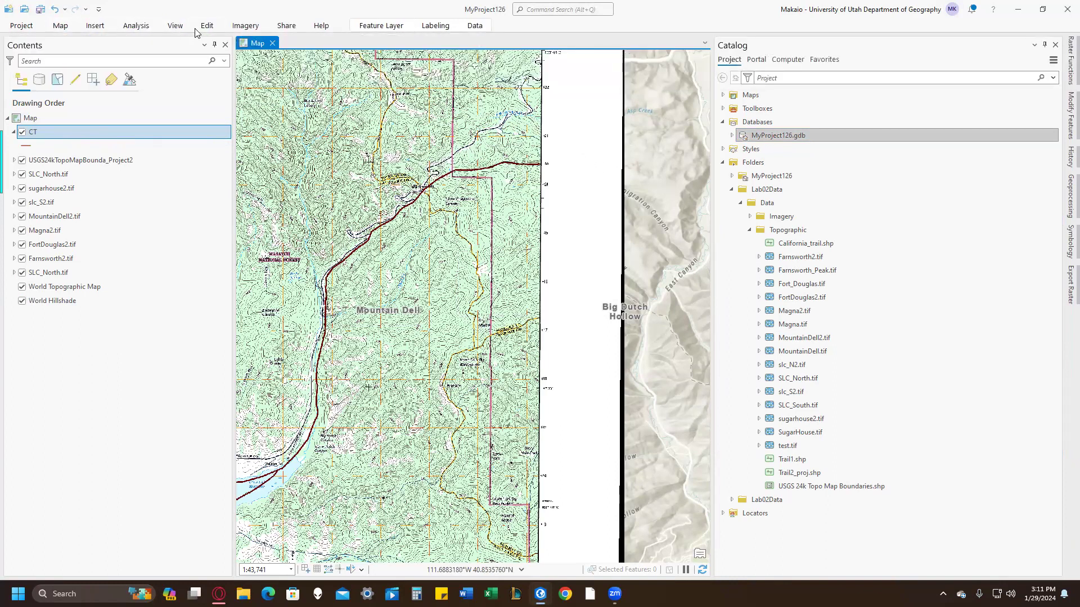
Digitize a CT line along the thick red road through the Mountain Dell sheet down to the reservoir
left_click(201, 27)
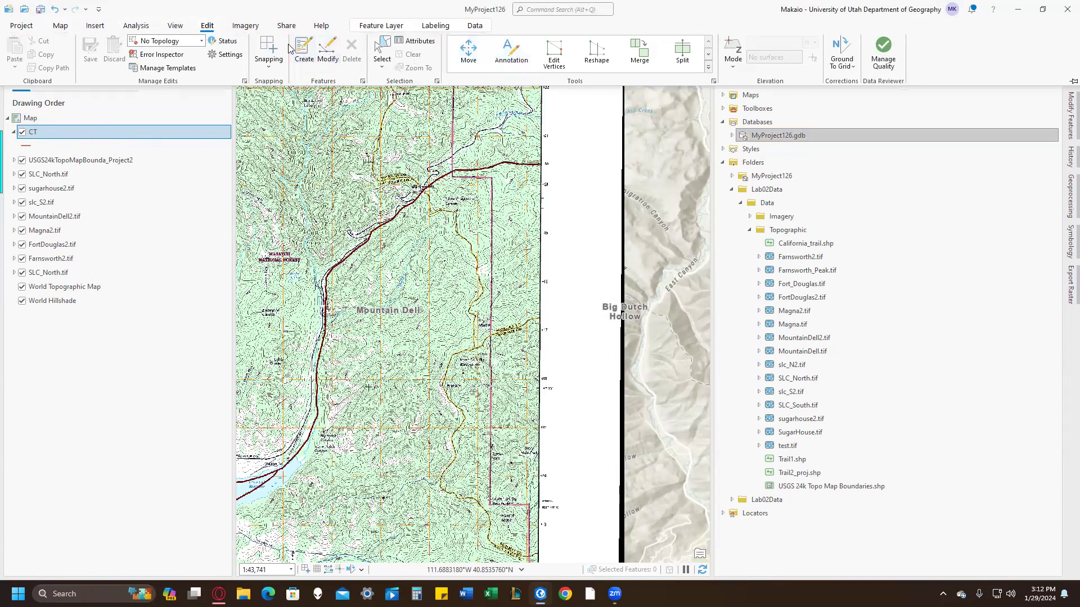
left_click(304, 50)
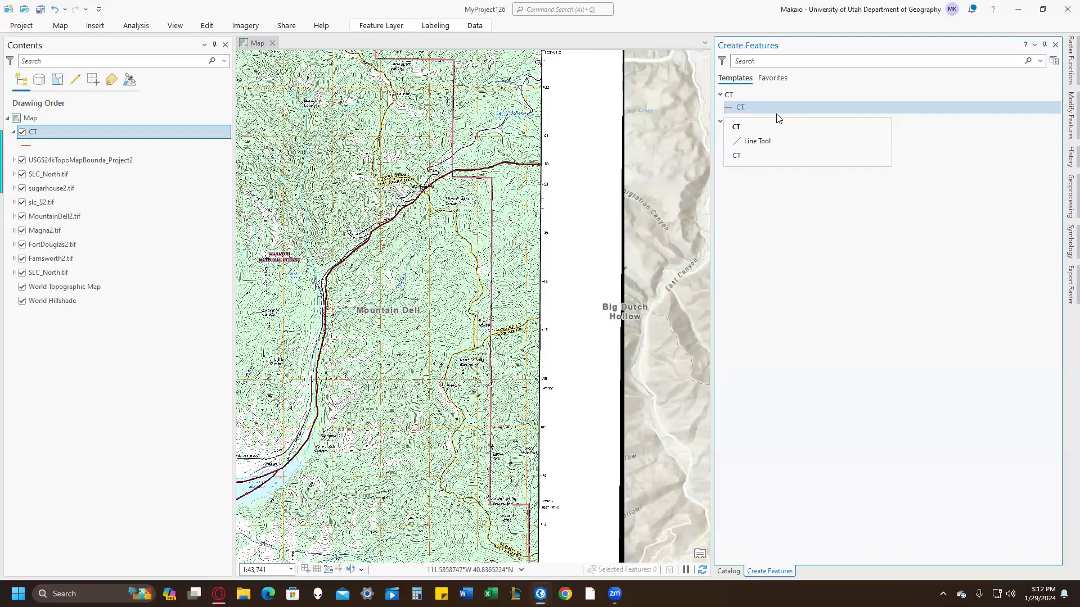
left_click(741, 106)
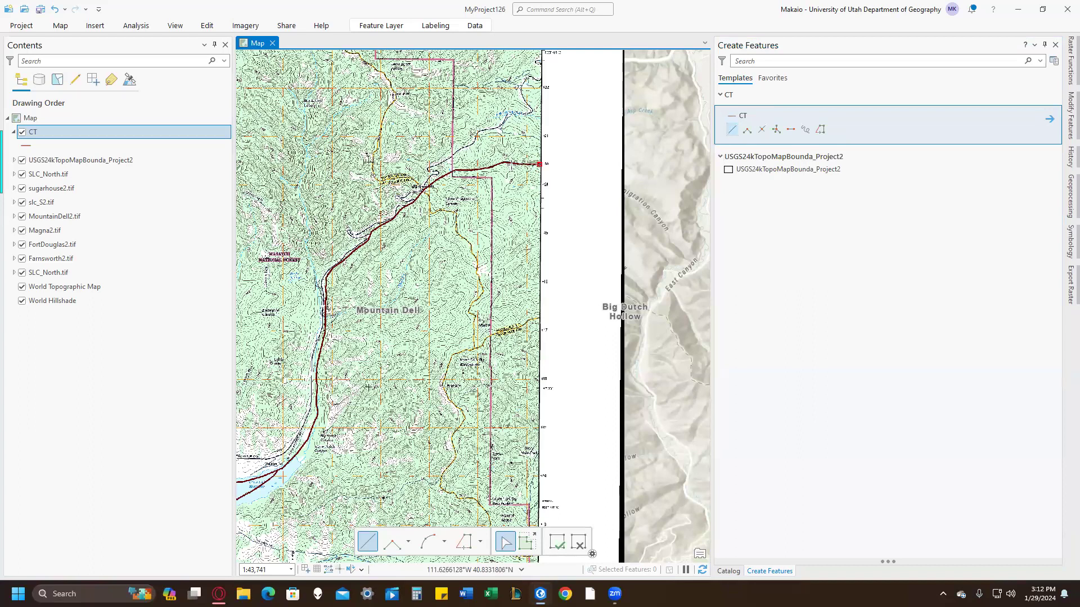
left_click(505, 162)
left_click(326, 278)
left_click_drag(325, 342, 580, 145)
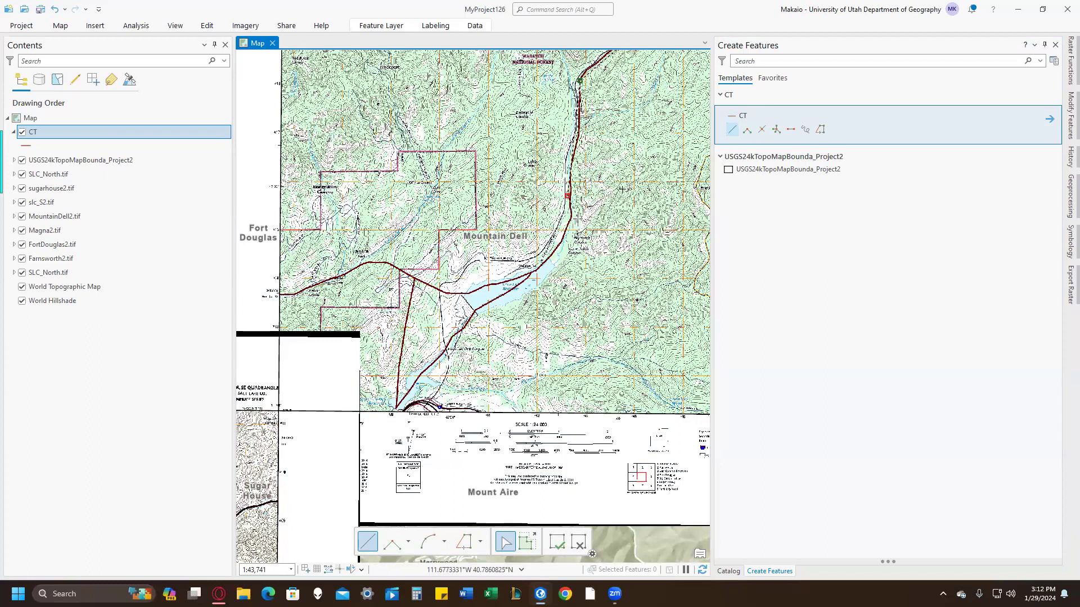
left_click(573, 219)
left_click(533, 274)
left_click_drag(531, 289, 573, 215)
mouse_move(507, 222)
left_mouse_down()
mouse_move(565, 216)
mouse_move(502, 214)
left_mouse_up()
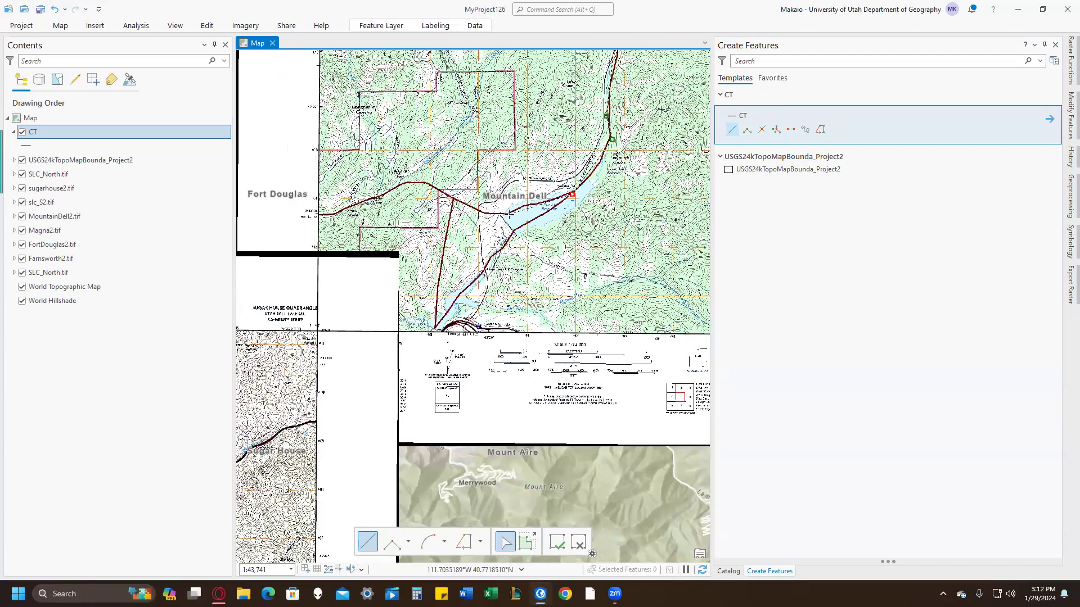
double_click(573, 194)
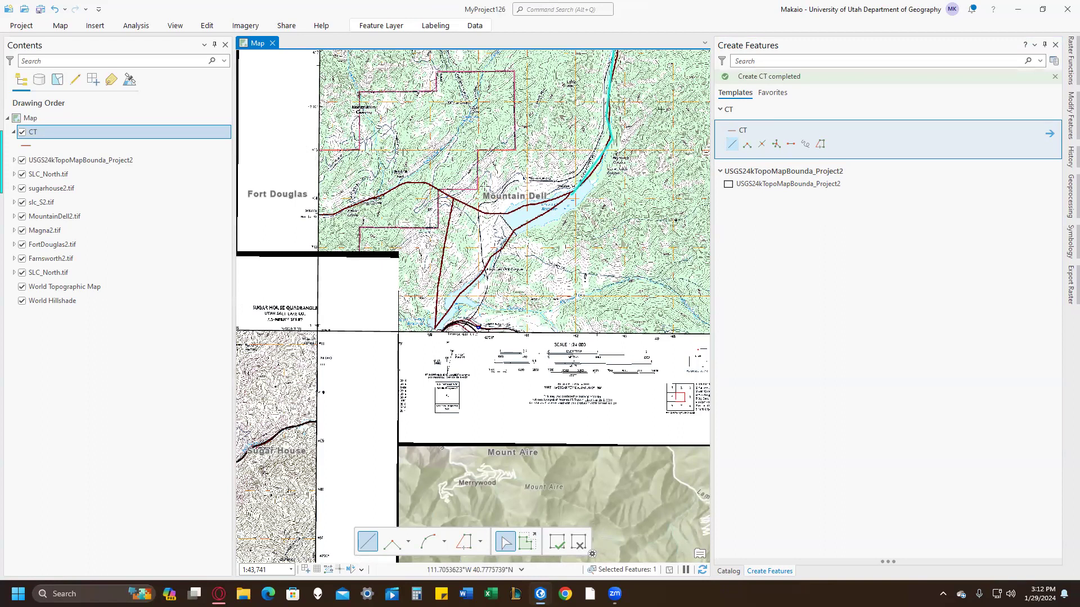
Digitize a second CT line along the red road from the reservoir west to the edge of the Fort Douglas sheet
left_click_drag(415, 293, 533, 245)
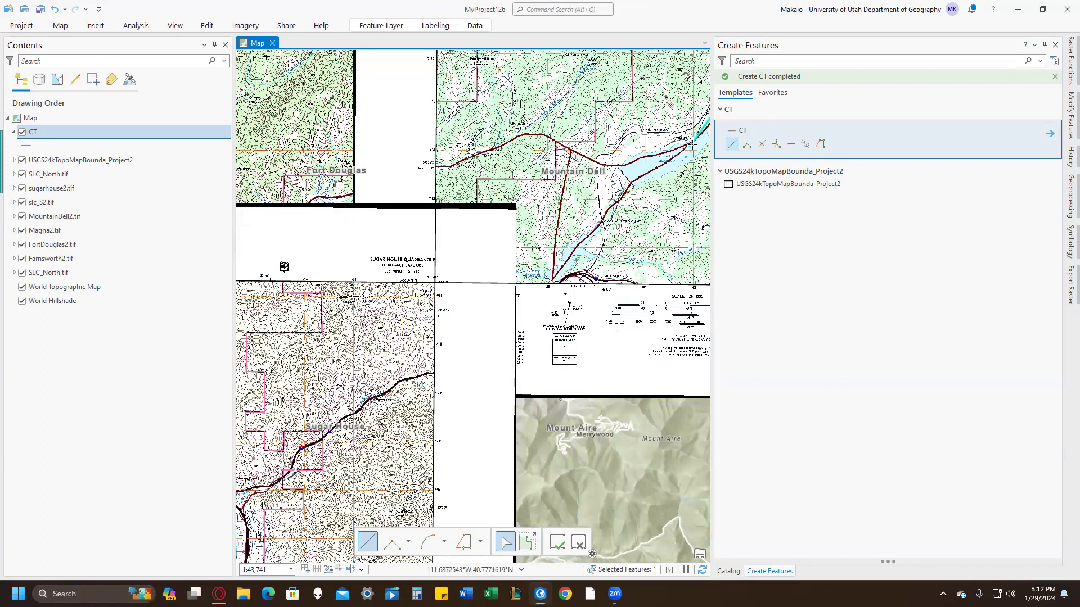
left_click(689, 145)
left_click(626, 161)
left_click(555, 139)
left_click(349, 194)
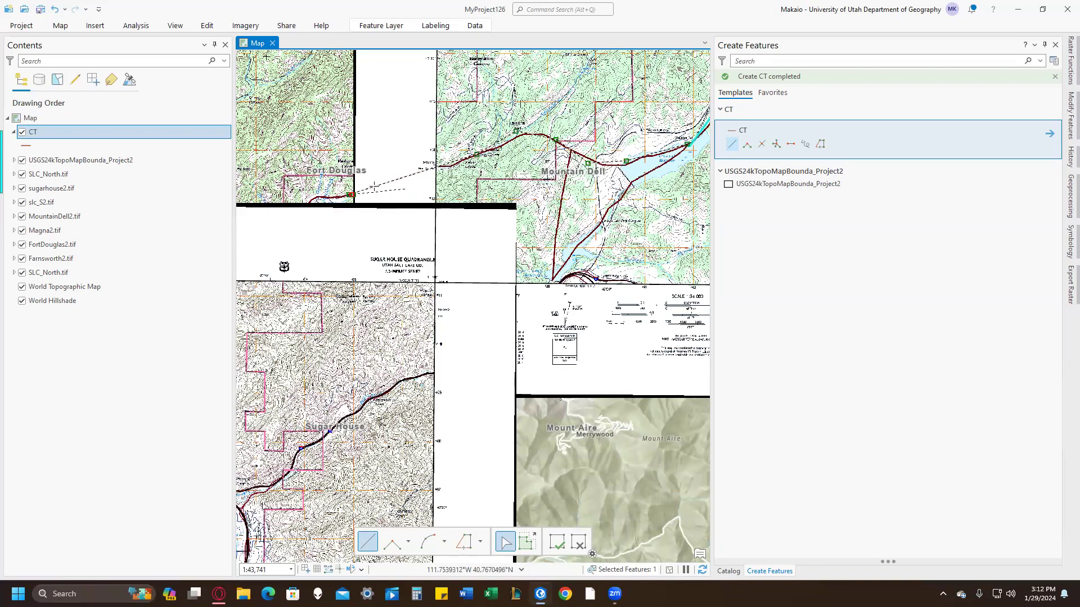
key("F2")
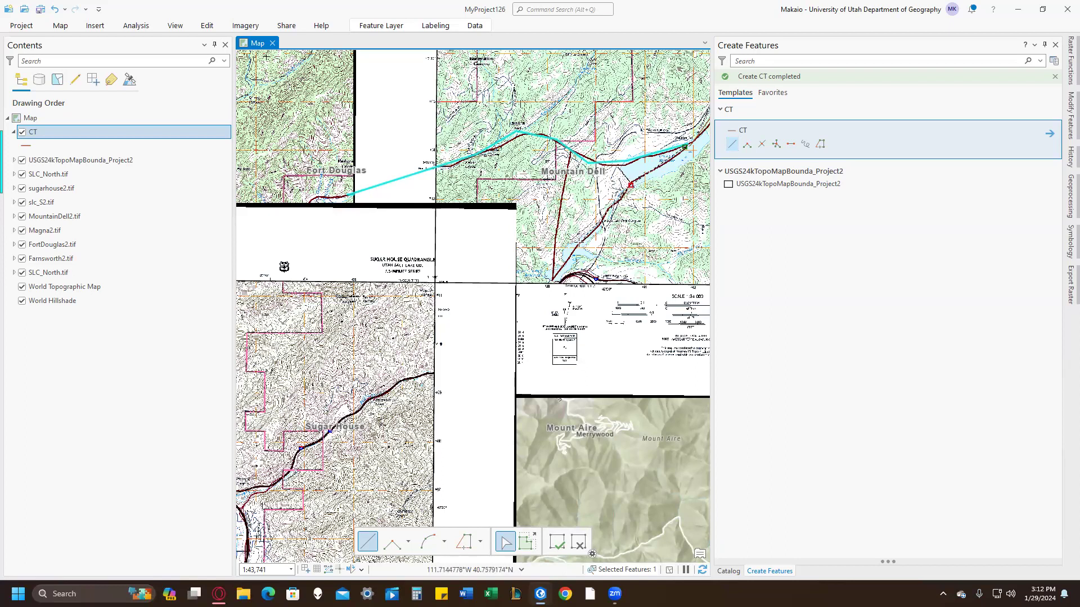
Digitize a third CT line from the reservoir southwest onto the Sugar House sheet, ending at the mouth of Parleys Canyon
left_click(579, 248)
left_click_drag(552, 289, 677, 190)
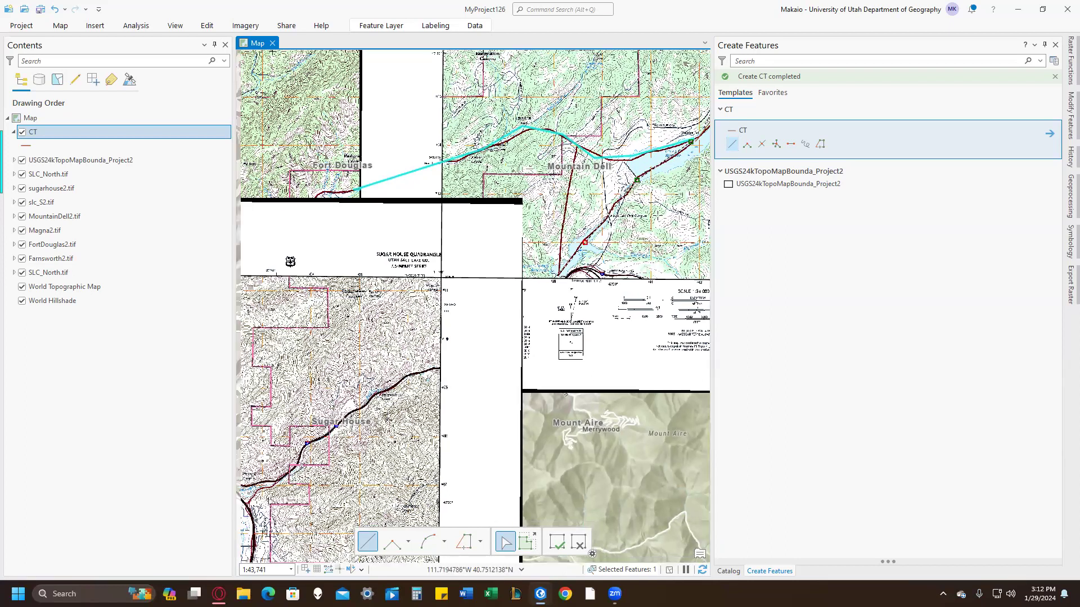
left_click(551, 279)
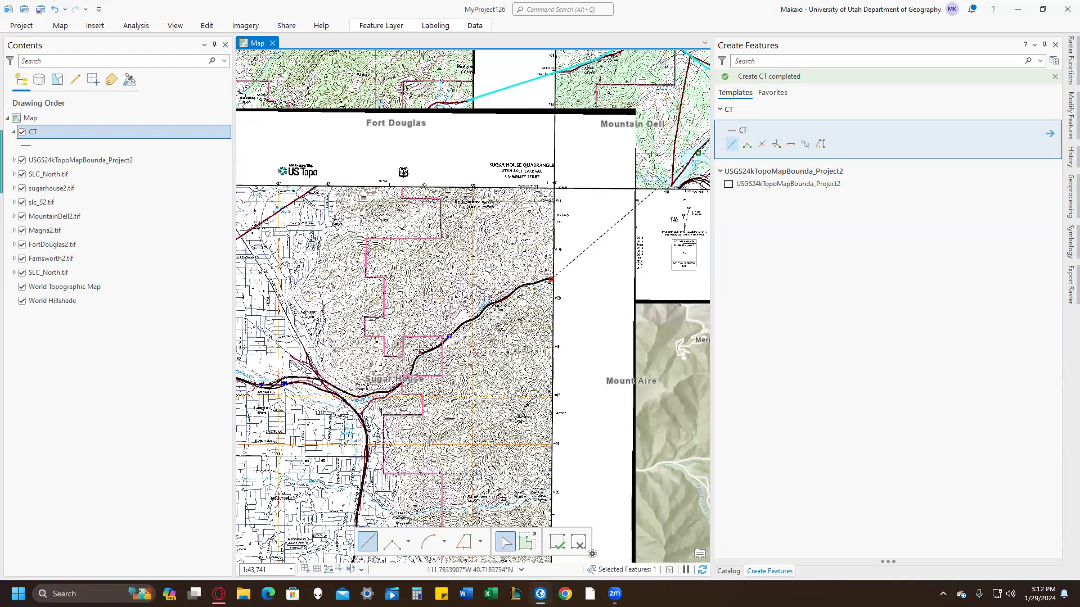
left_click(418, 355)
left_click_drag(399, 385, 561, 224)
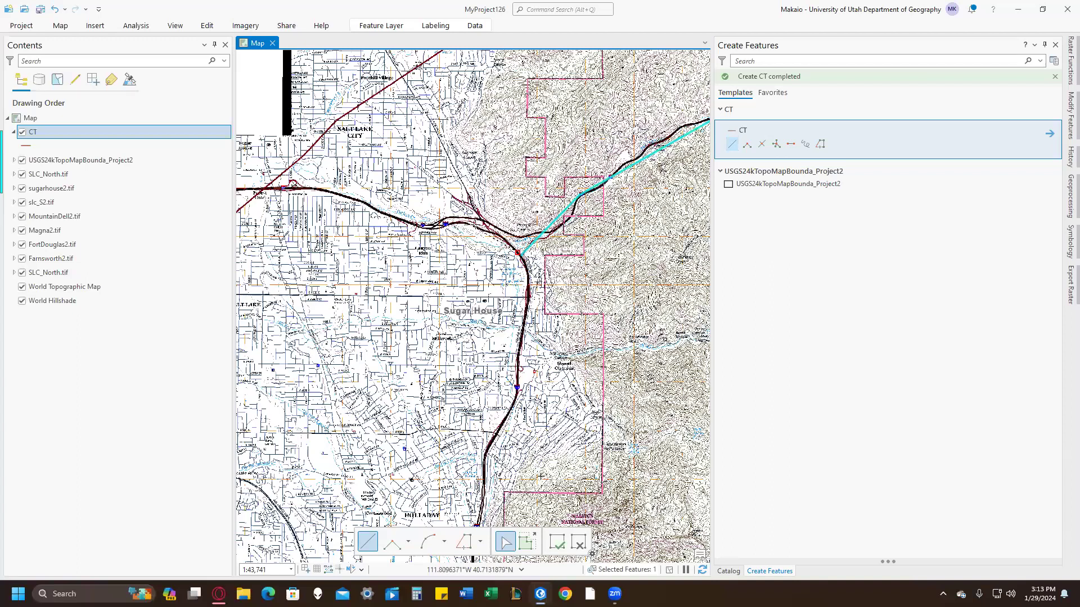
left_click(478, 222)
key("Escape")
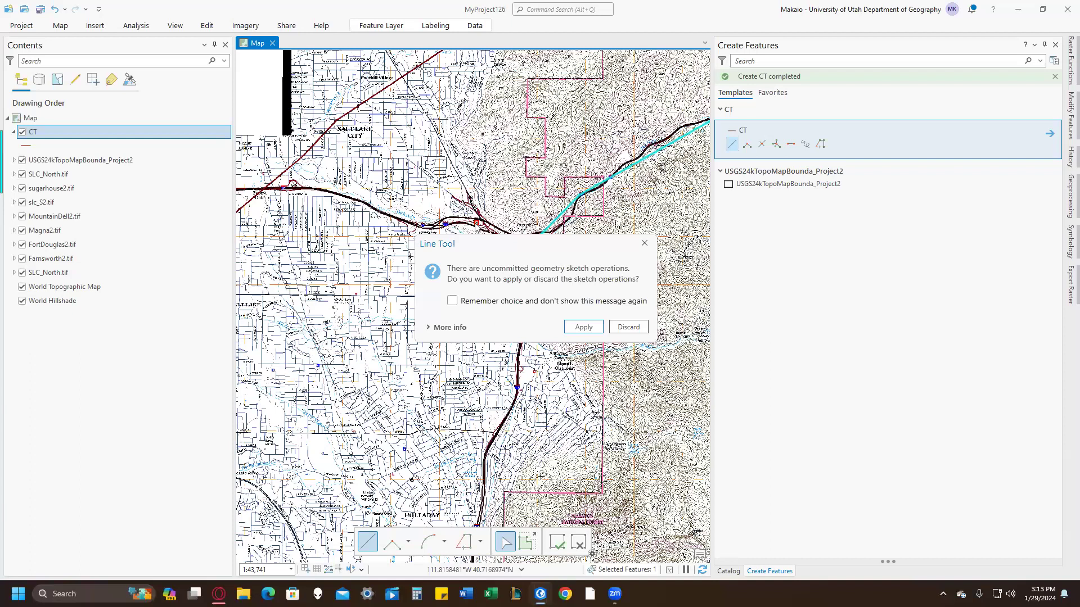
left_click(621, 328)
Examine the topo sheets westward from Sugar House through Salt Lake City South to Farnsworth Peak and Mills Junction
scroll(568, 232, "up", 4)
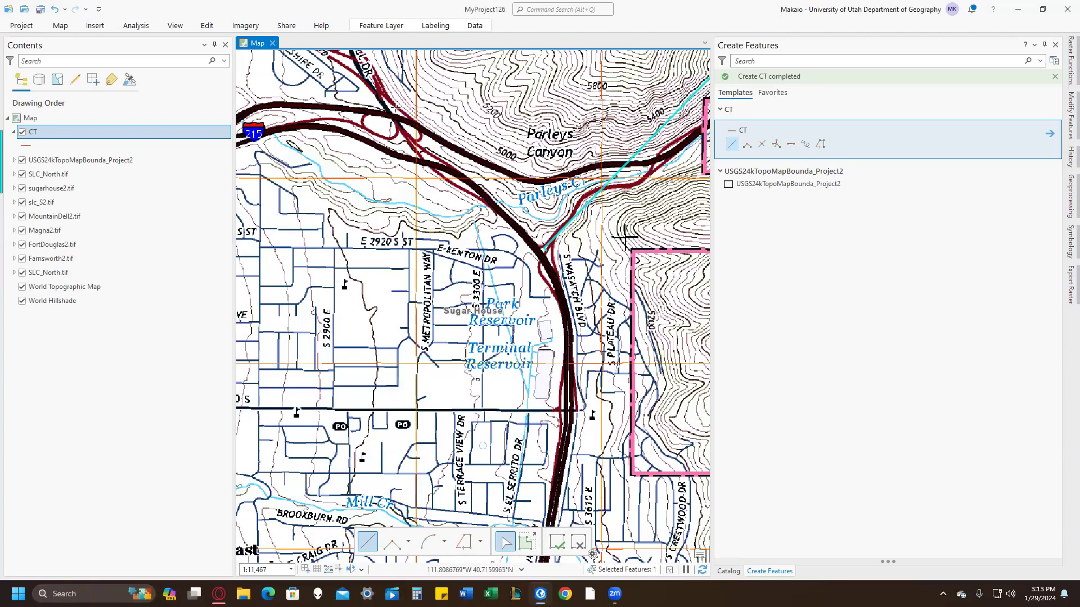
scroll(591, 523, "down", 4)
left_click_drag(550, 127, 434, 328)
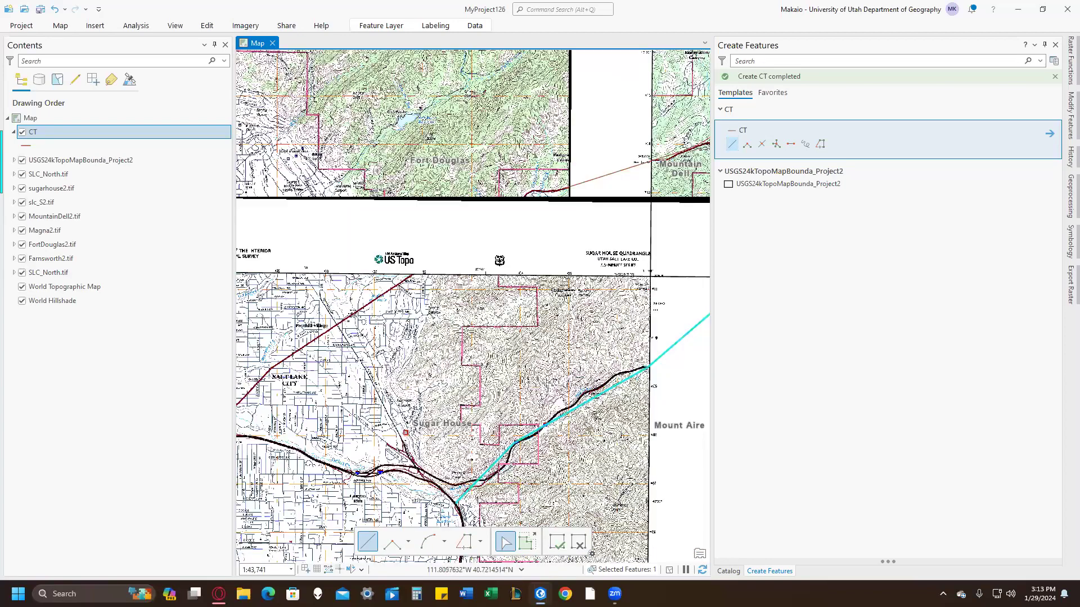
left_click_drag(473, 339, 669, 246)
mouse_move(255, 472)
left_mouse_down()
mouse_move(348, 417)
mouse_move(522, 347)
left_mouse_up()
left_click(494, 351)
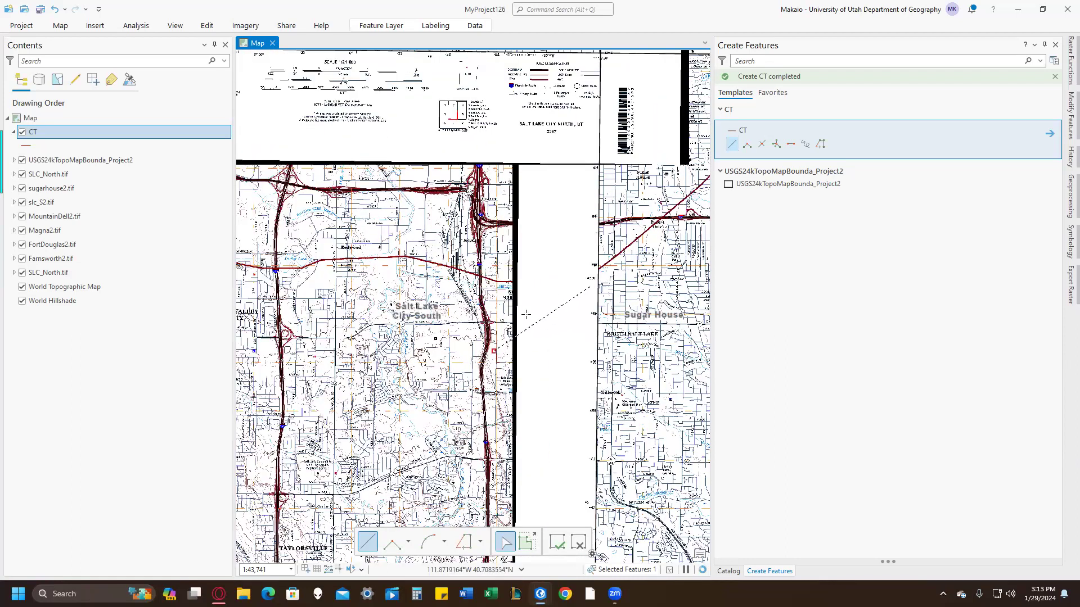
left_click_drag(417, 275, 635, 264)
left_click_drag(296, 231, 703, 211)
left_click_drag(549, 232, 668, 219)
left_click_drag(283, 249, 613, 210)
left_click_drag(329, 253, 610, 212)
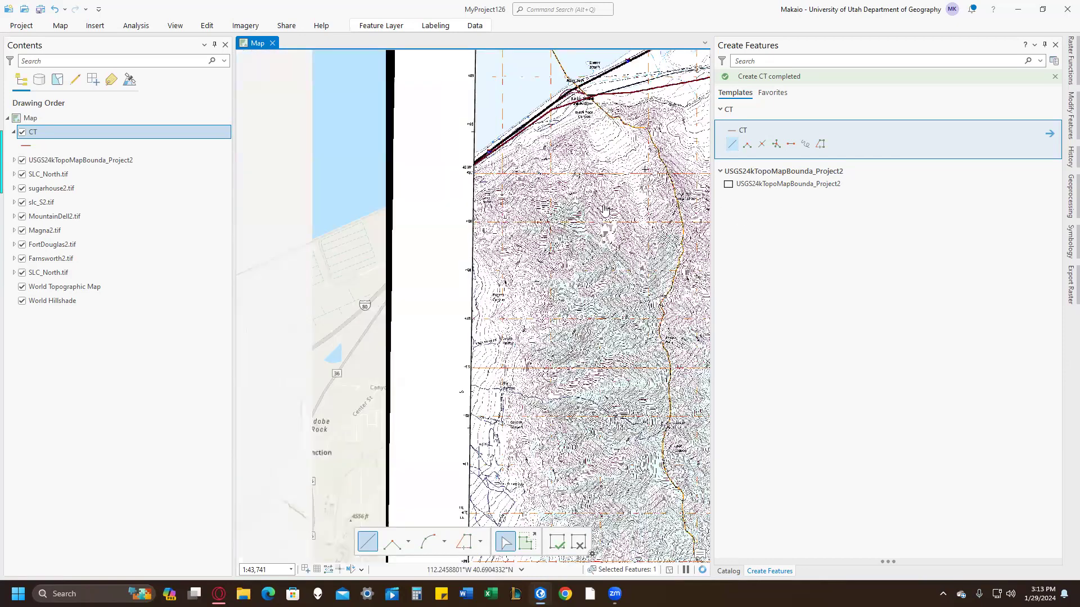
left_click_drag(461, 181, 616, 80)
scroll(490, 255, "down", 4)
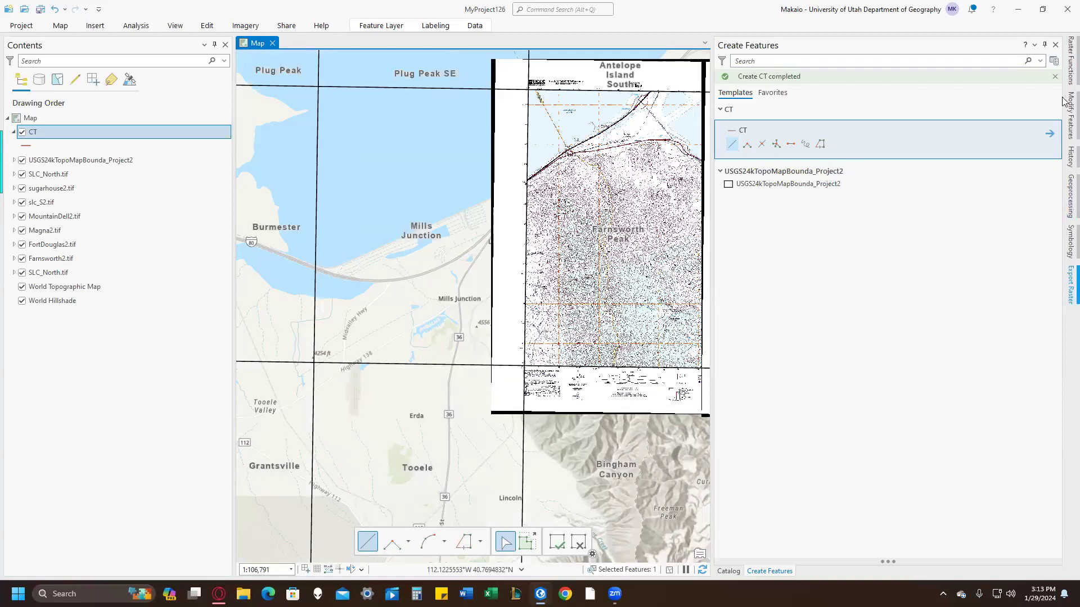
left_click(561, 8)
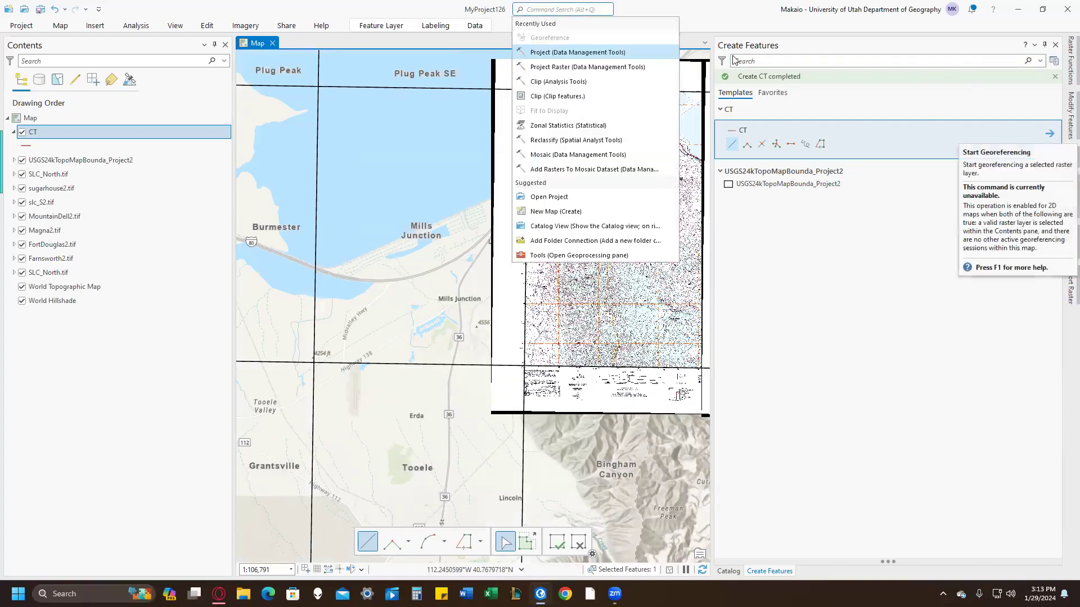
left_click(175, 25)
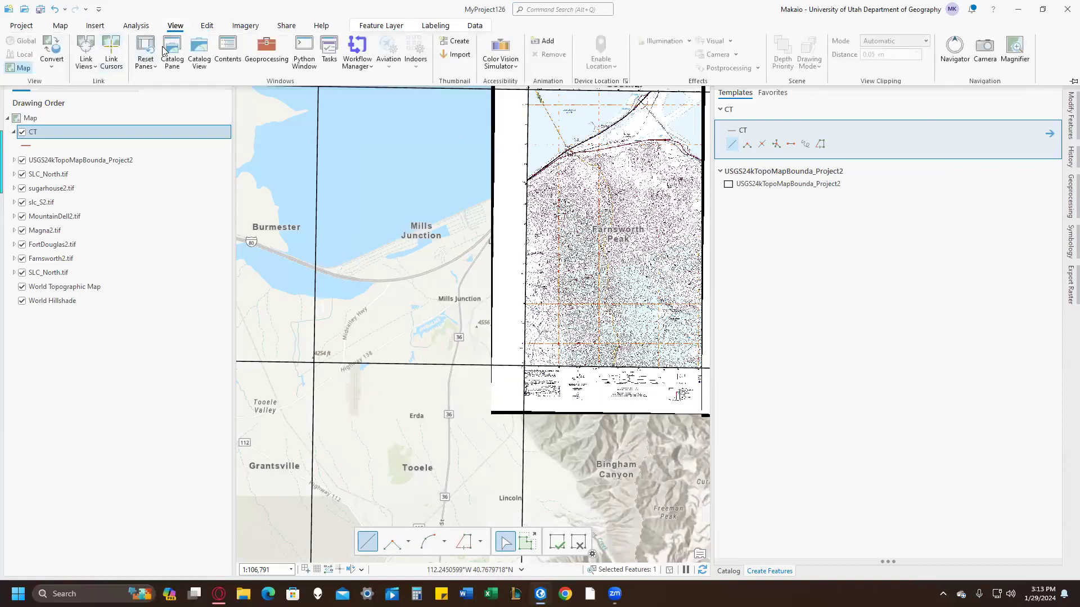
left_click(199, 52)
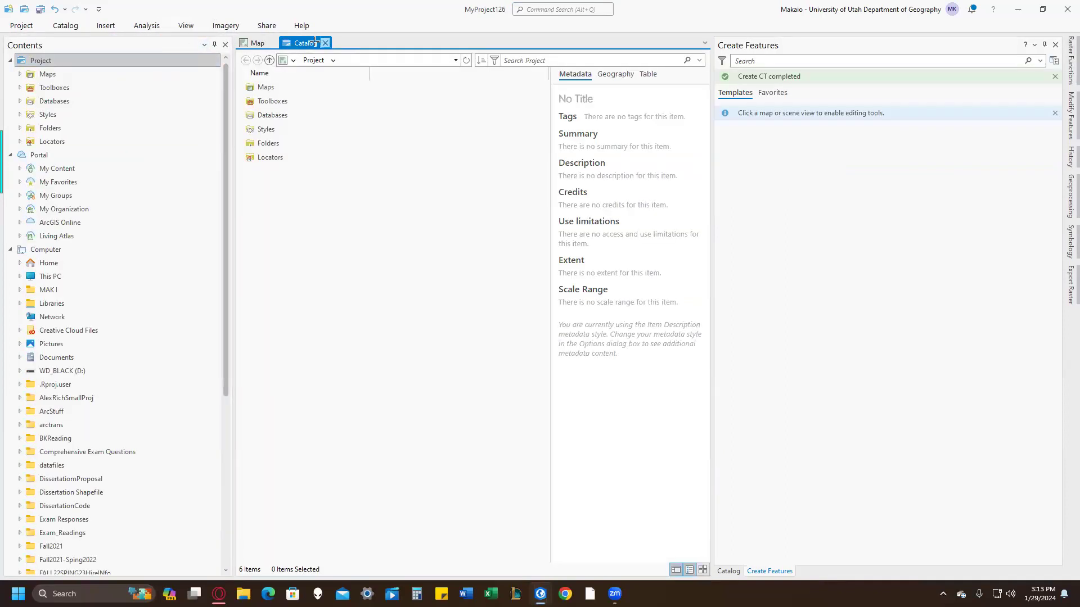
left_click(325, 43)
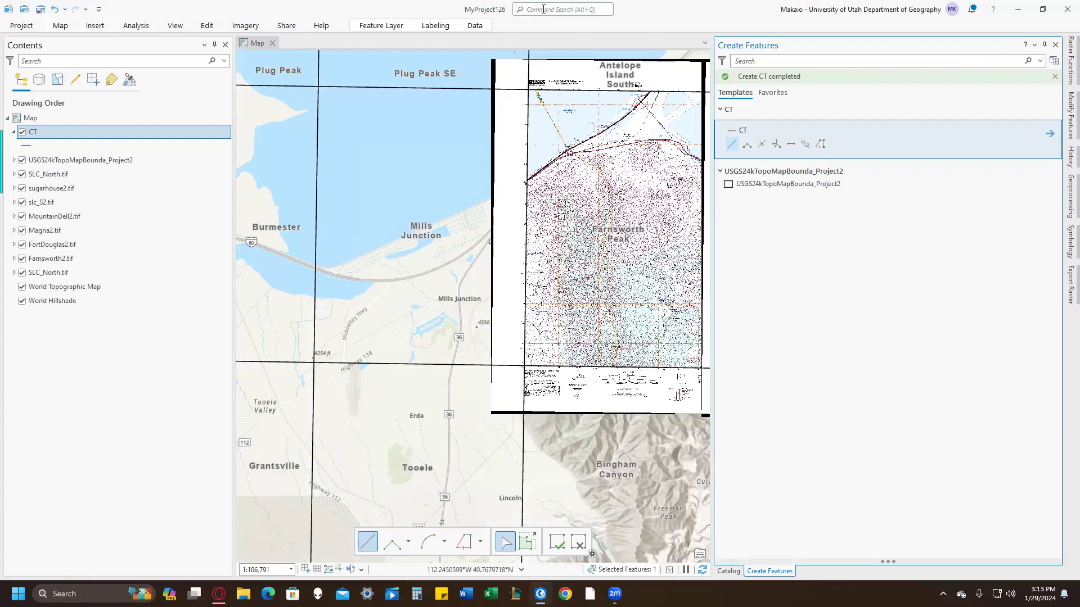
key("alt+q")
Add the historical aerial image digitize1.tif from the Imagery folder of Lab02Data to the map
left_click(175, 26)
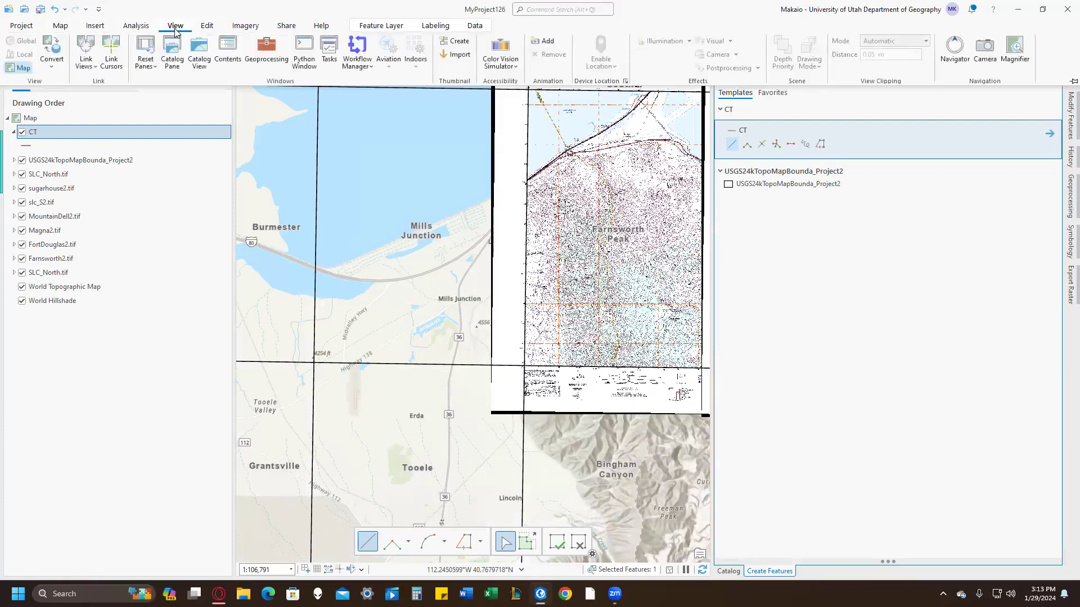
left_click(169, 55)
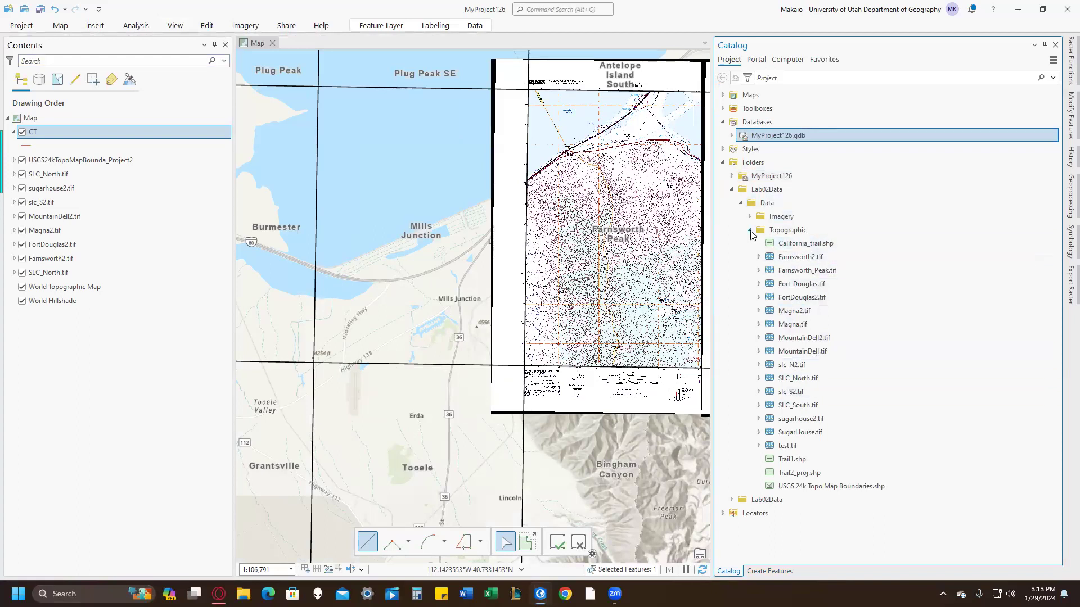
left_click(751, 230)
left_click(749, 216)
left_click(786, 235)
right_click(785, 231)
left_click(789, 240)
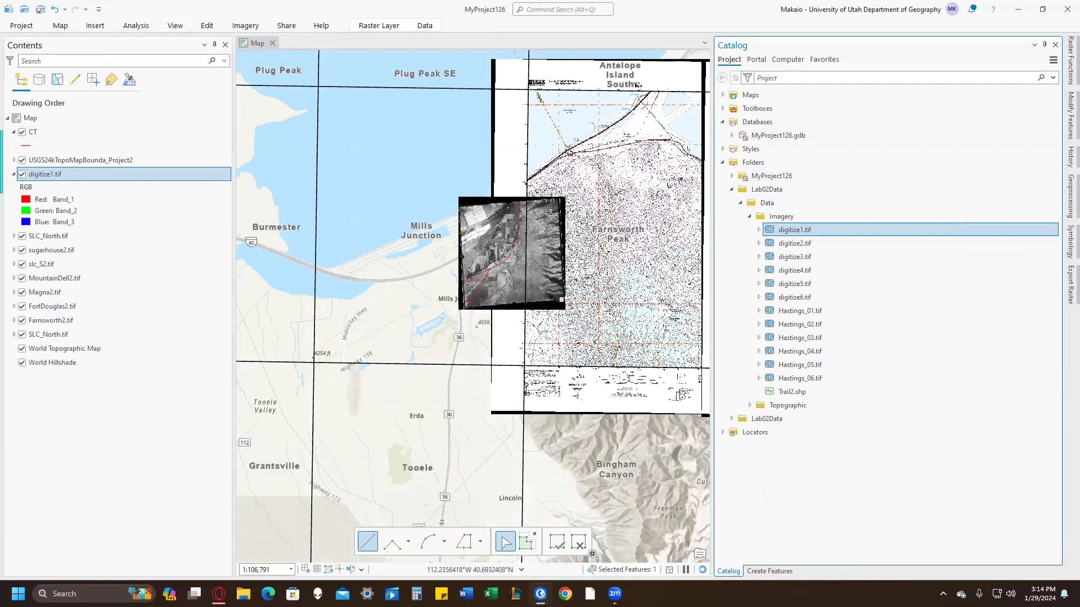
Examine the red trail line on the digitize1.tif image and the surrounding area southwest across Tooele Valley
scroll(529, 216, "up", 4)
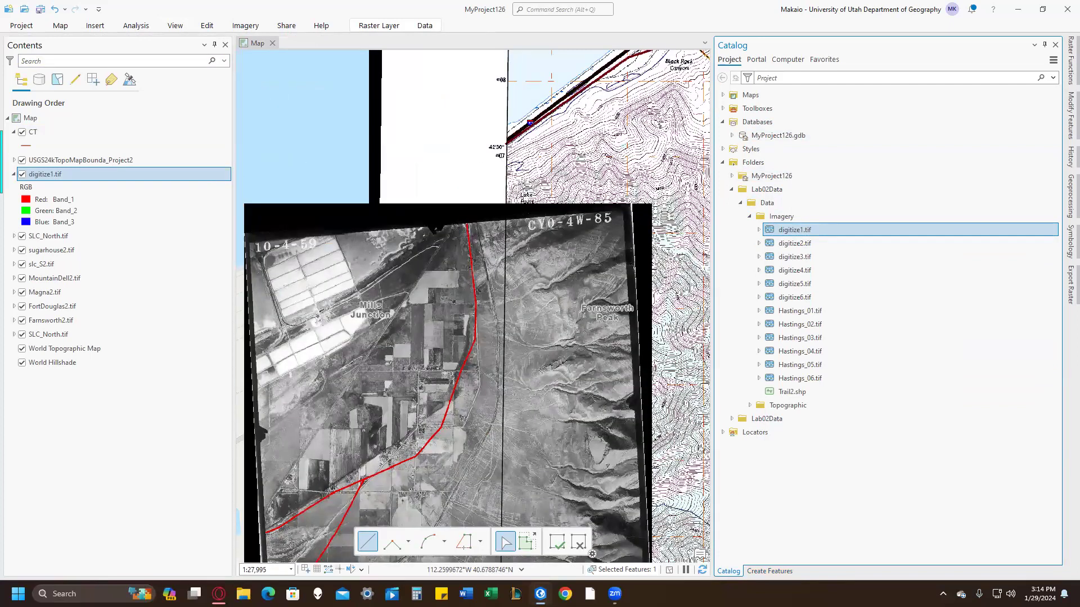
left_click_drag(425, 443, 610, 178)
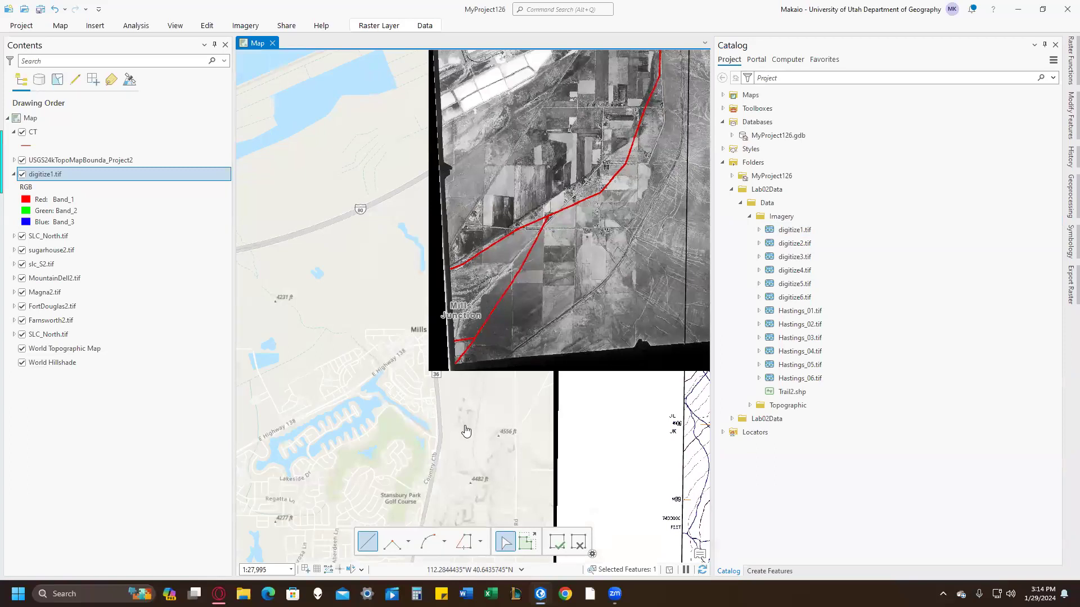
scroll(465, 431, "down", 4)
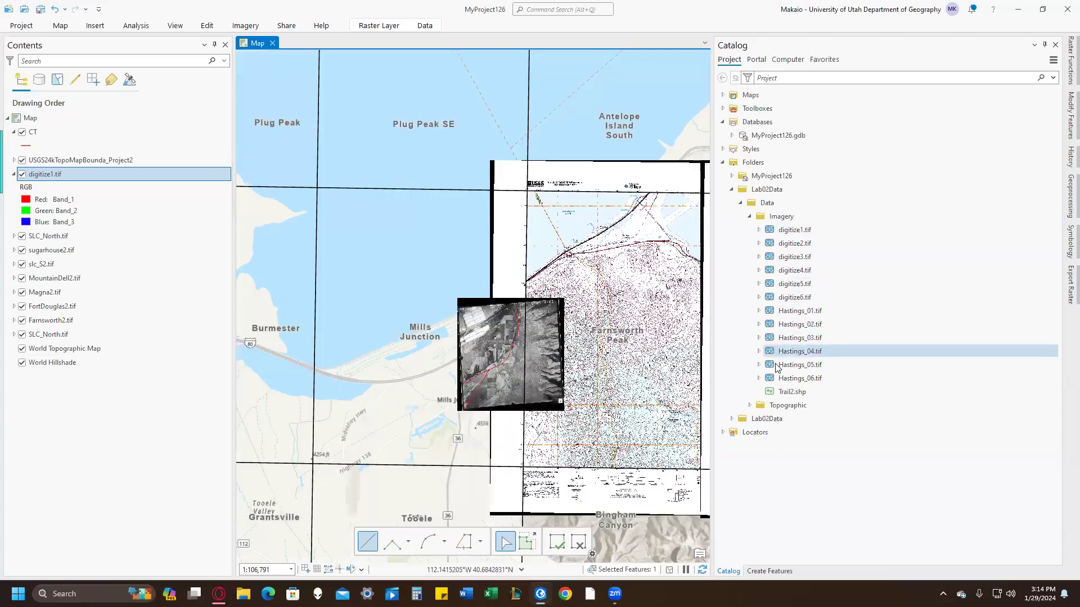
left_click_drag(410, 475, 658, 110)
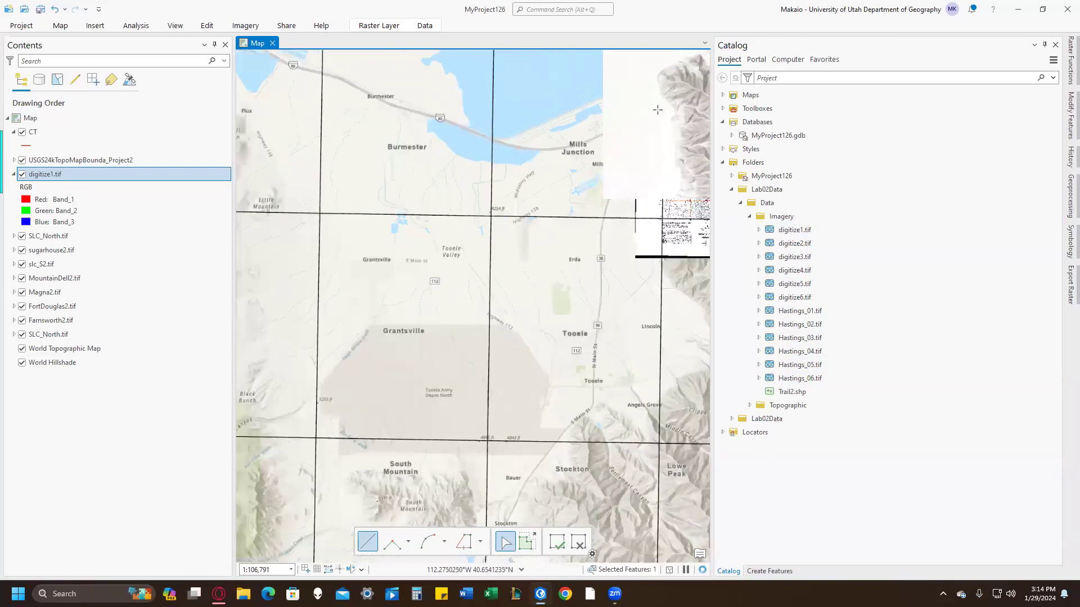
scroll(658, 110, "down", 1)
left_click_drag(425, 133, 312, 212)
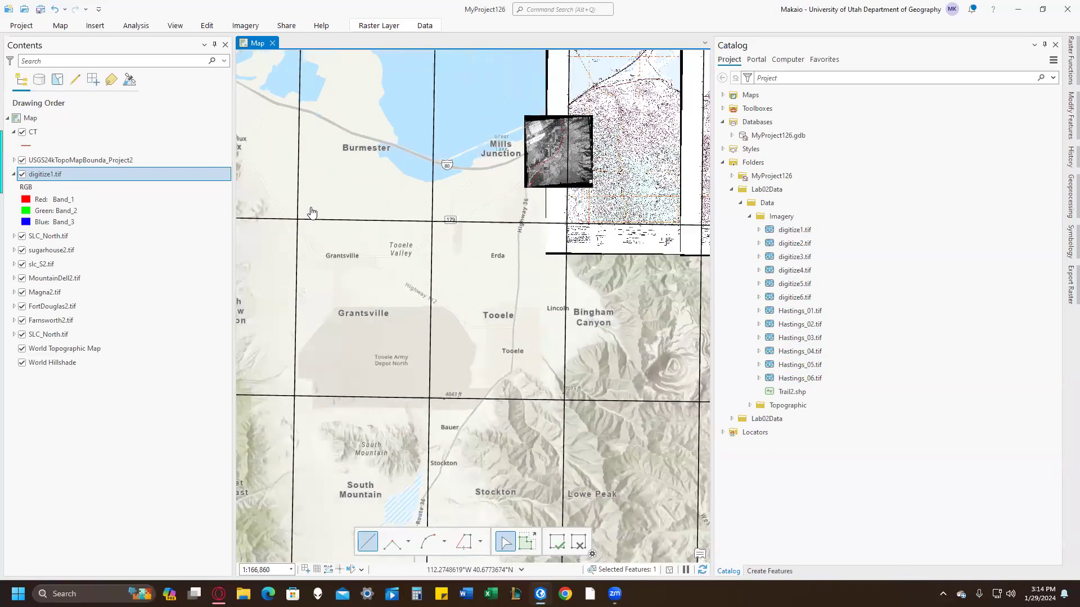
Switch to the browser and read the Lab 2 instructions from step 7 through the deliverables and scoring rubric on page 4
left_click(219, 594)
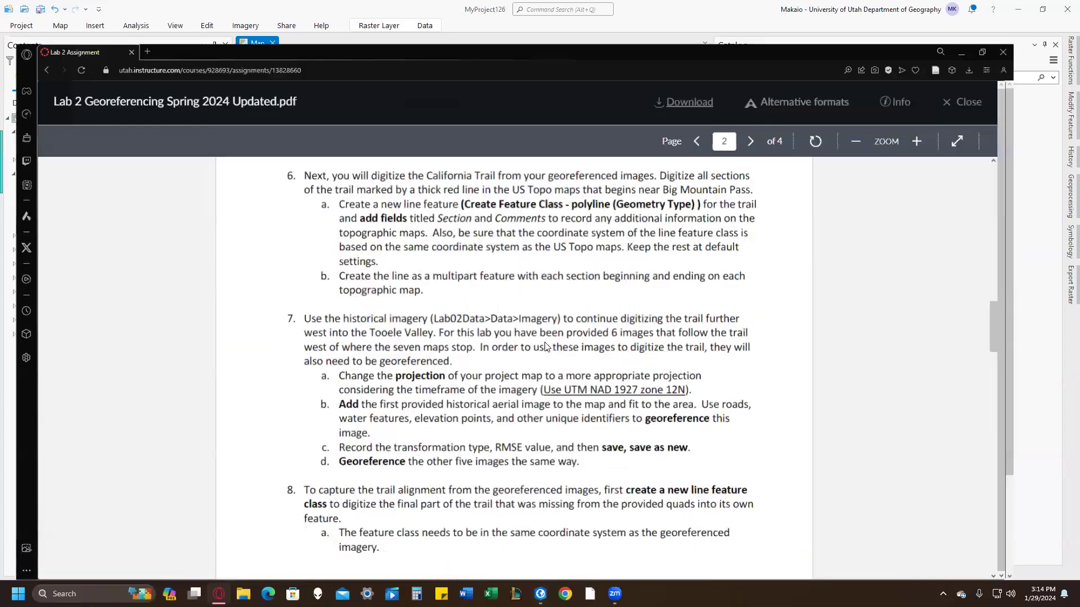
scroll(523, 405, "down", 5)
scroll(530, 365, "down", 3)
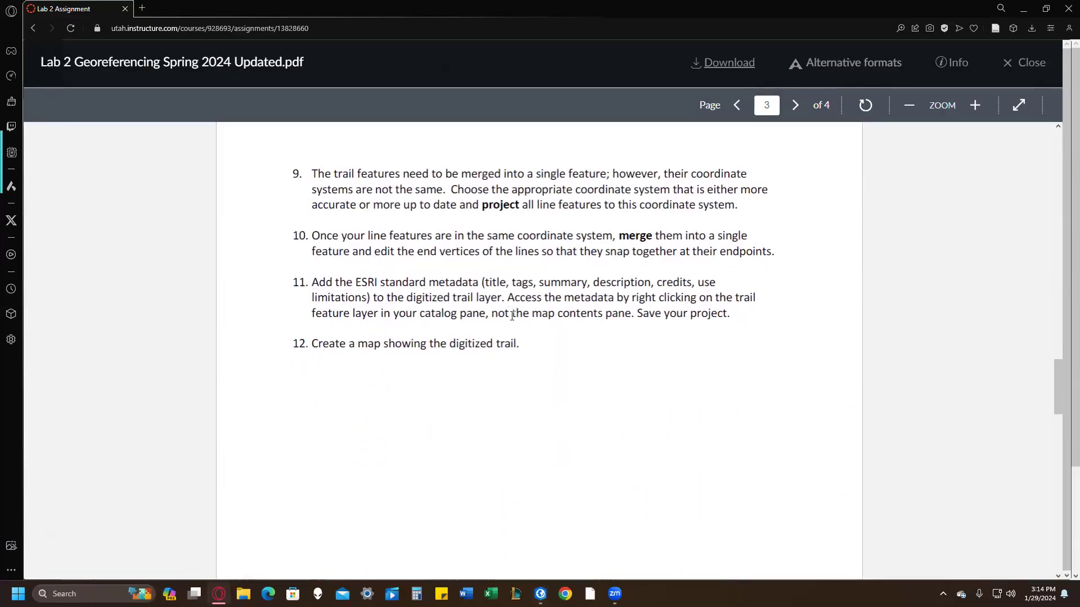
scroll(517, 349, "down", 10)
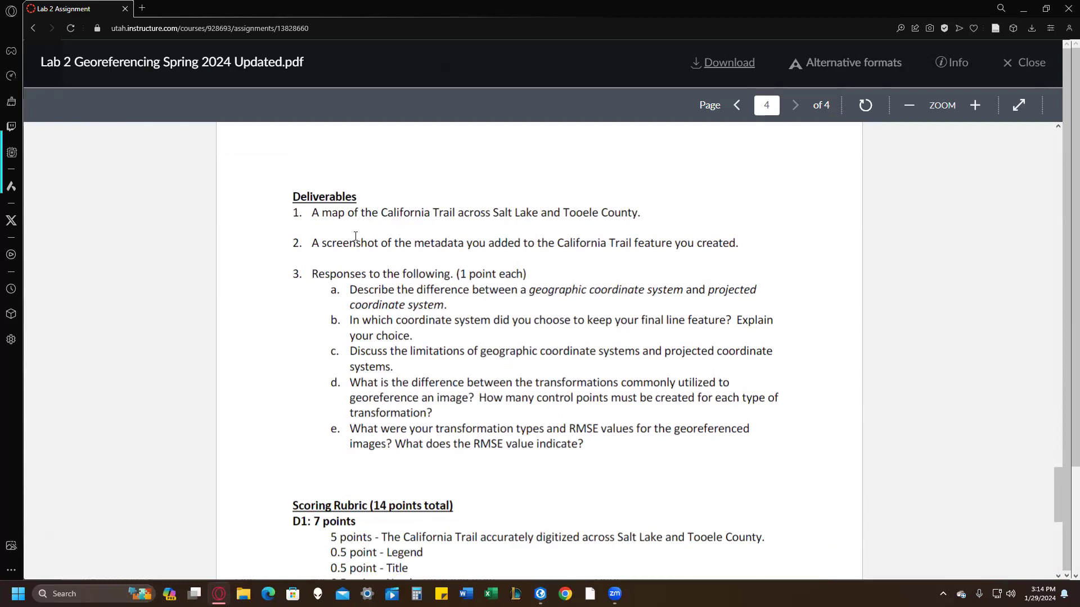
left_click_drag(320, 216, 529, 221)
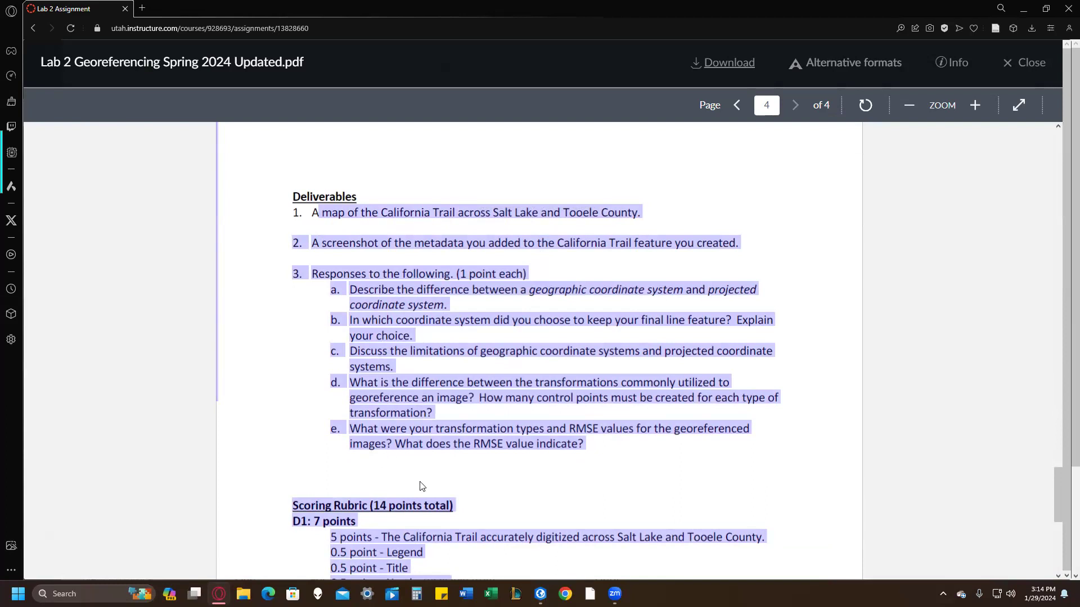
scroll(430, 485, "down", 1)
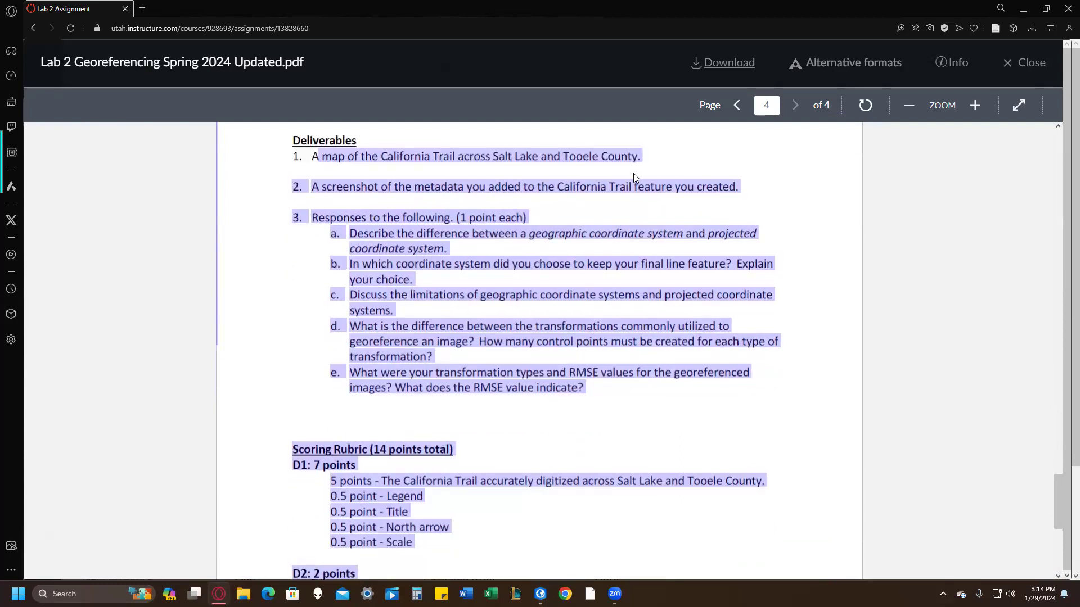
left_click(634, 174)
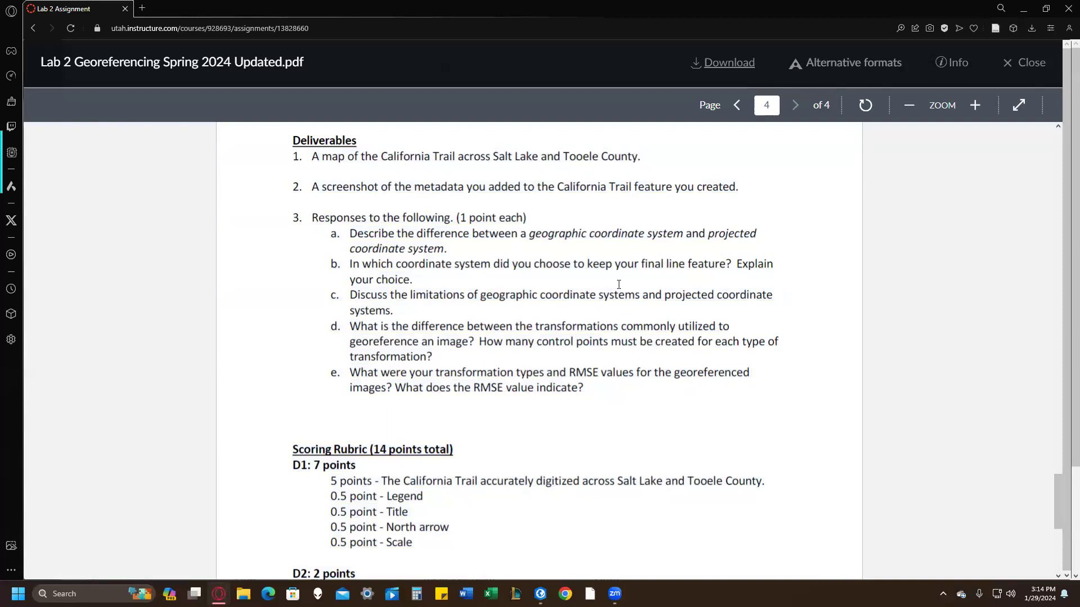
scroll(618, 284, "down", 2)
scroll(454, 158, "up", 1)
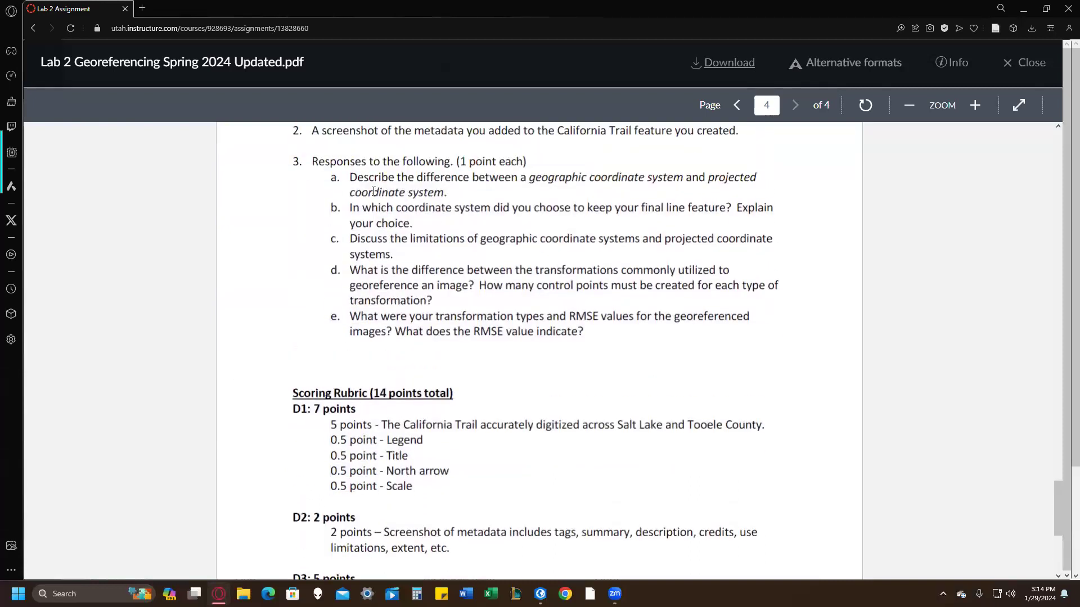